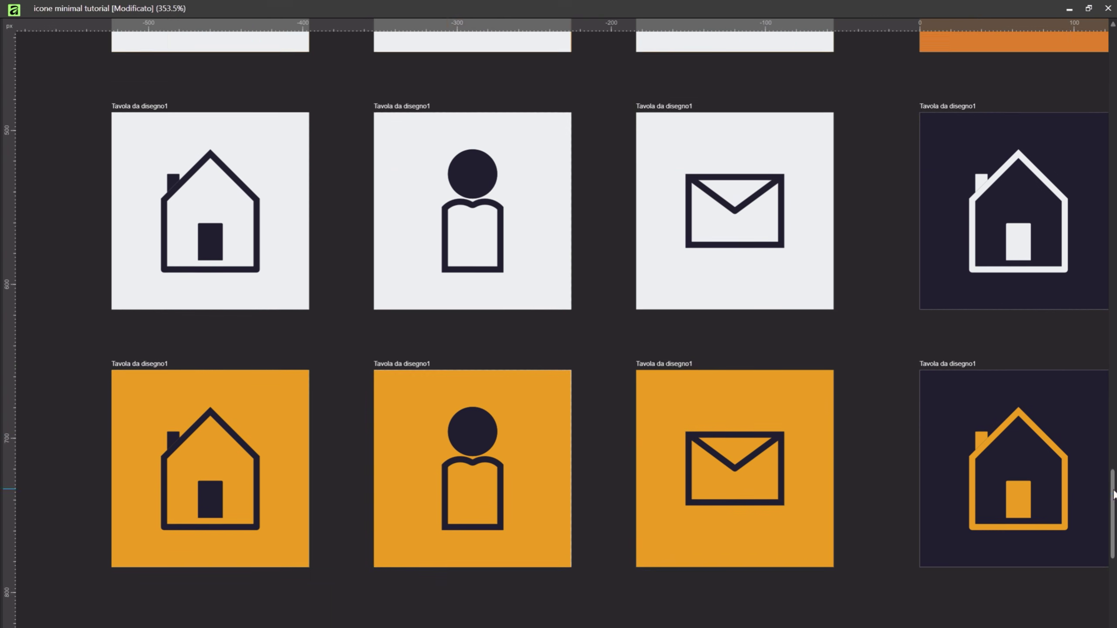
# Look over the house, person and envelope icon artboards in their different colour variants
pyautogui.scroll(2, 1064, 458)
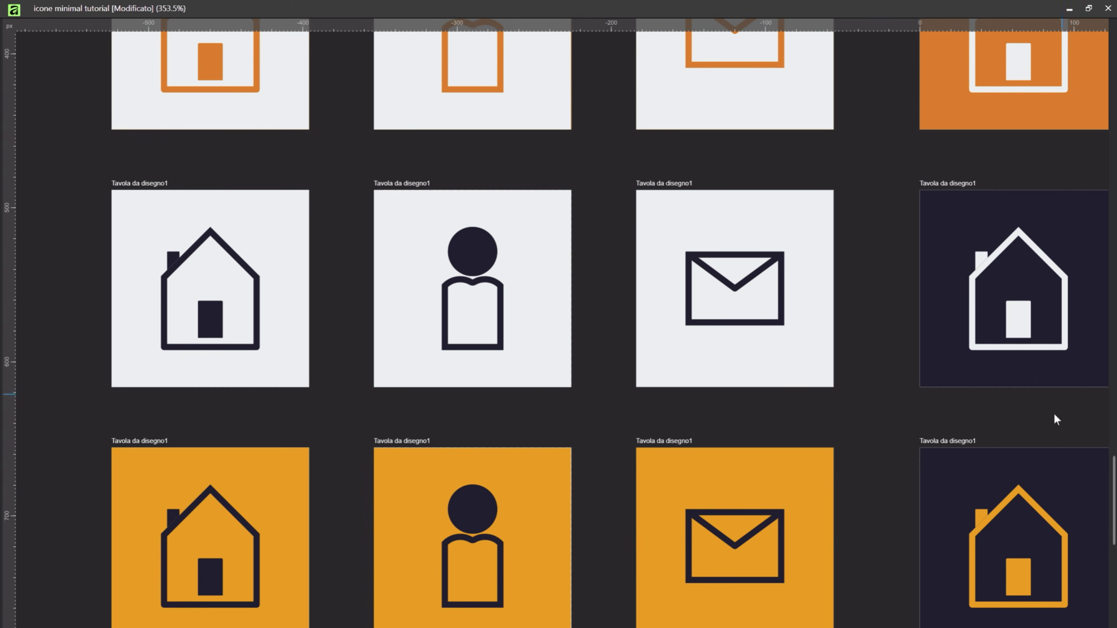
pyautogui.scroll(1, 43, 332)
pyautogui.scroll(-3, 42, 332)
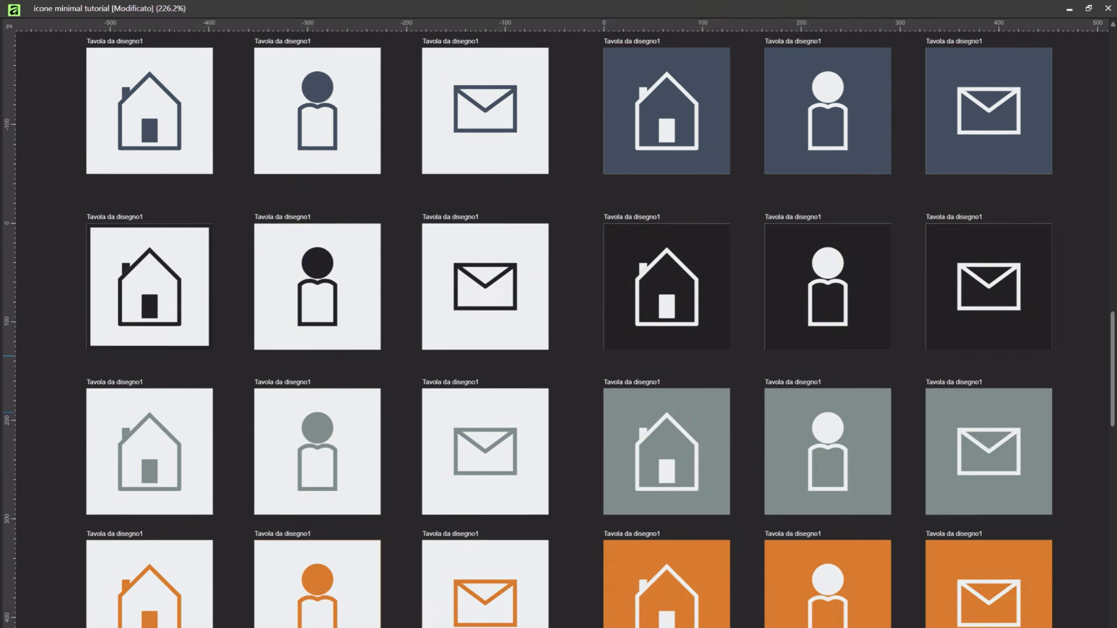
pyautogui.scroll(6, 559, 323)
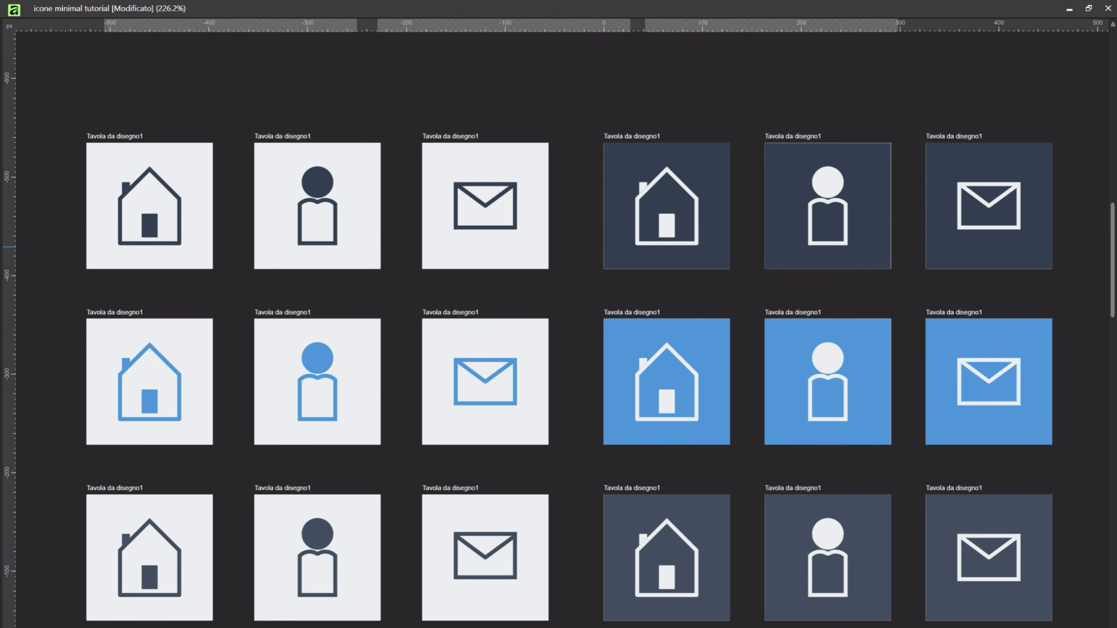
pyautogui.scroll(-8, 559, 323)
pyautogui.scroll(-3, 558, 323)
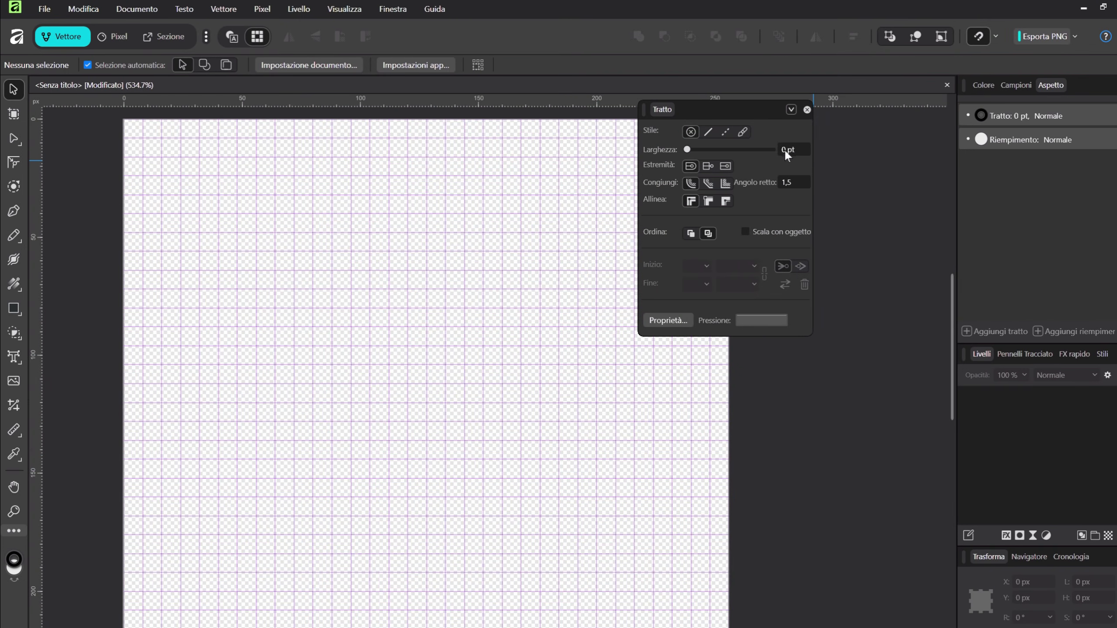
# Set the stroke width to 4 pt
pyautogui.write('4')
pyautogui.press('Return')
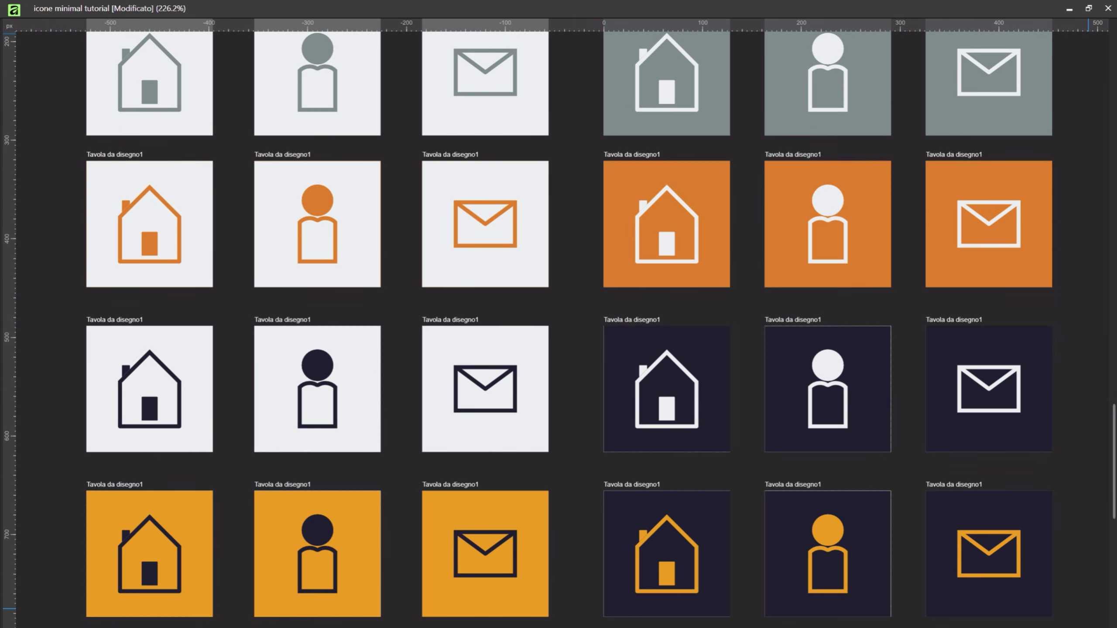
# Review the orange, dark blue and yellow rows of icon artboards
pyautogui.hscroll(-3, 1109, 467)
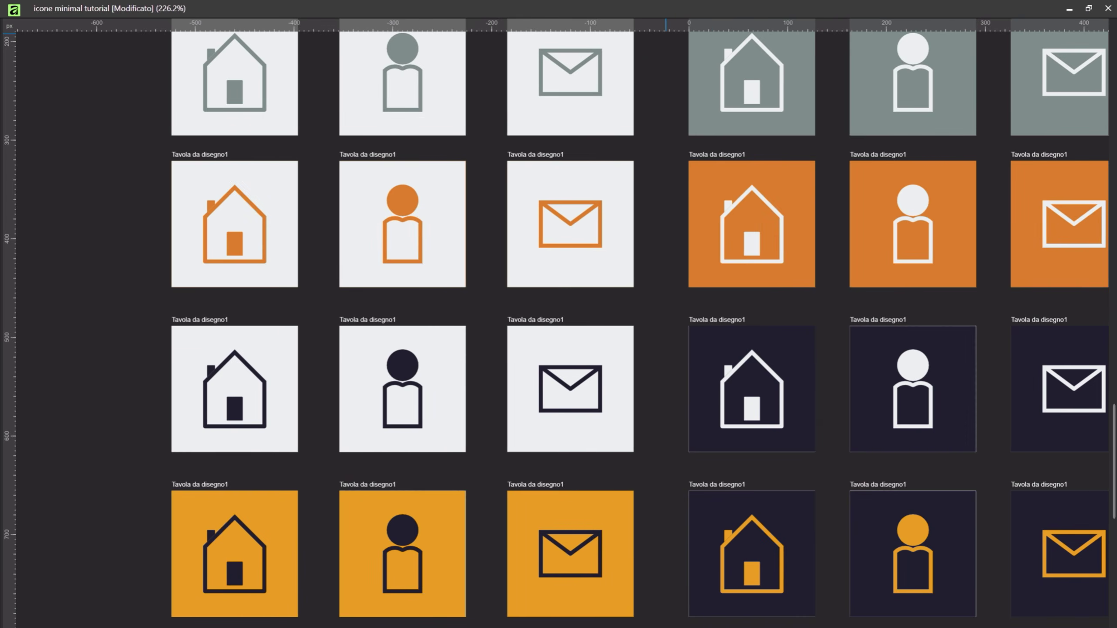
pyautogui.scroll(-3, 569, 562)
pyautogui.scroll(-3, 1070, 547)
pyautogui.scroll(2, 1045, 548)
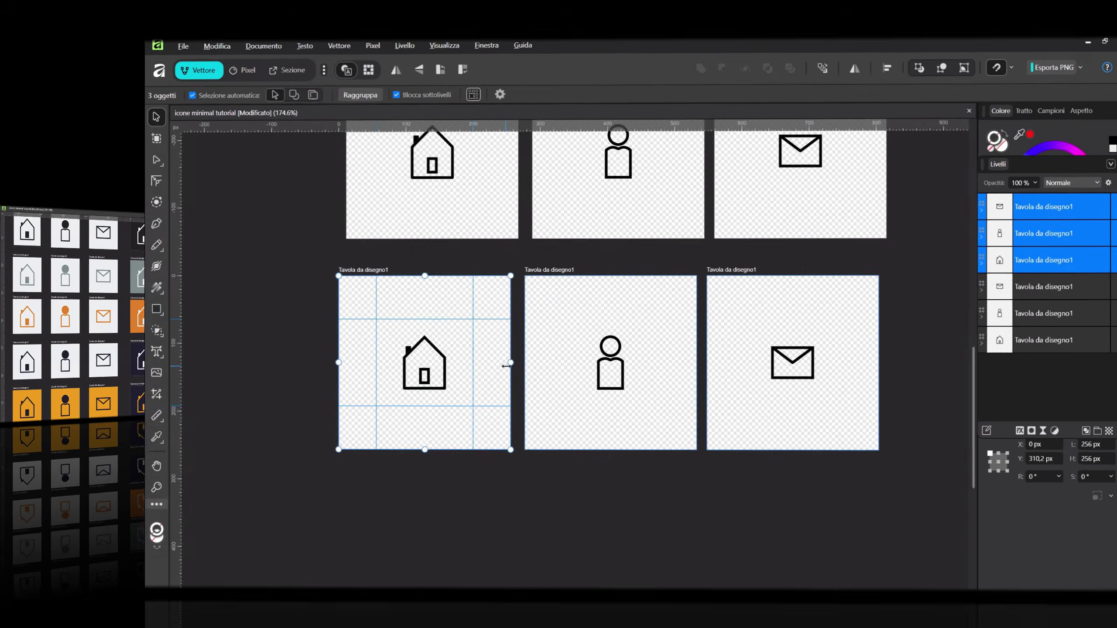
# Reduce the width of the three selected house, person and envelope artboards
pyautogui.moveTo(420, 369); pyautogui.dragTo(376, 371)
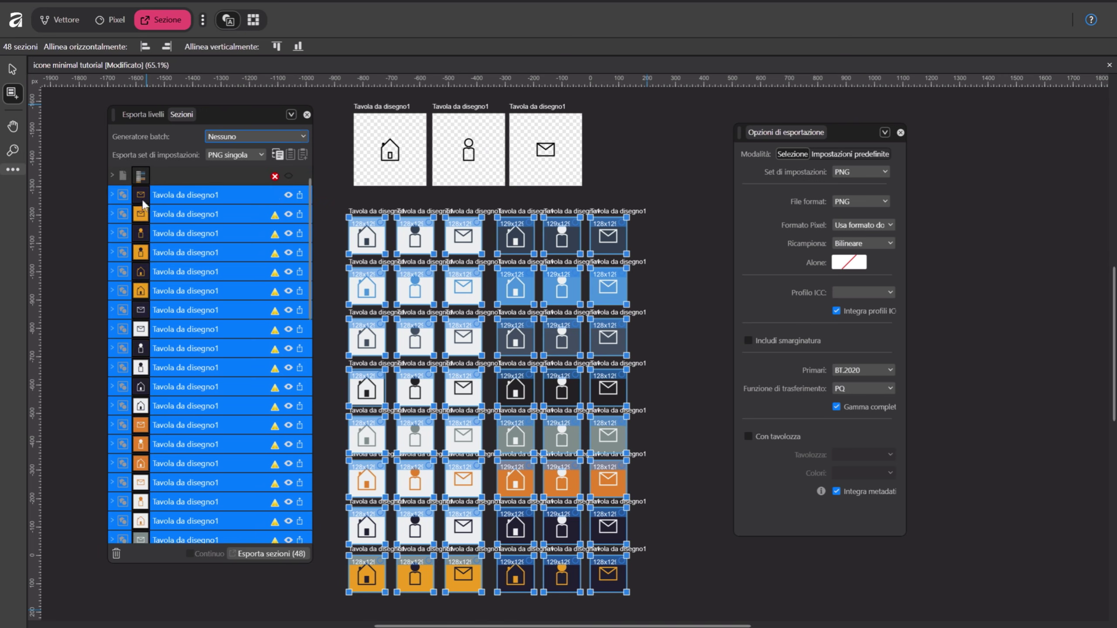
# Select all the artboard slices for export and set their file format to SVG
pyautogui.click(127, 278)
pyautogui.click(112, 195)
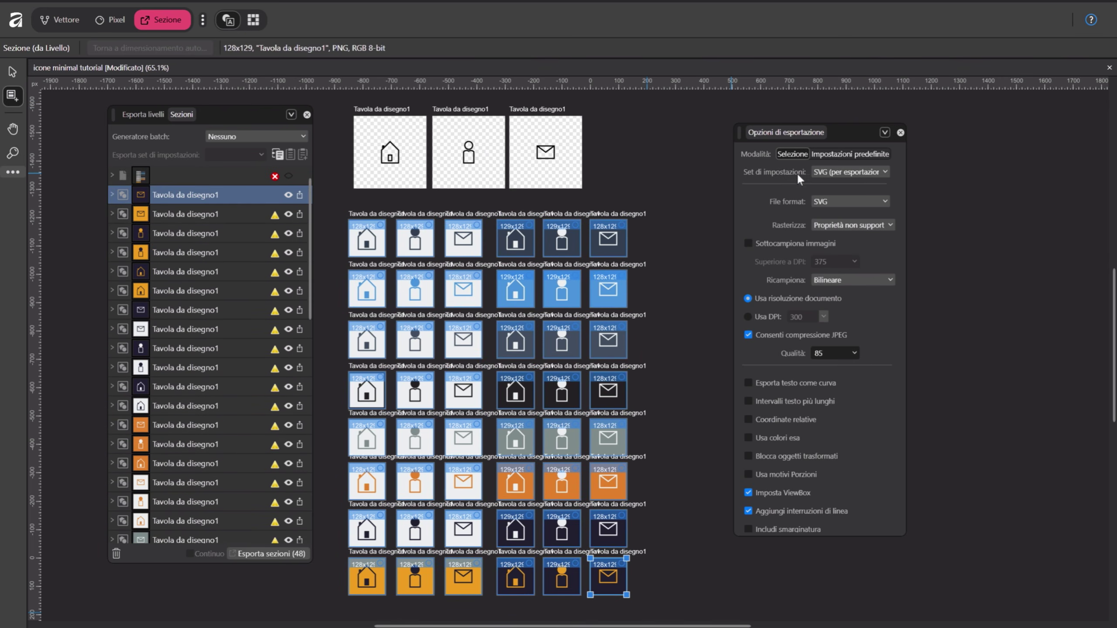
pyautogui.hotkey('ctrl', 'a')
pyautogui.click(840, 198)
pyautogui.click(827, 180)
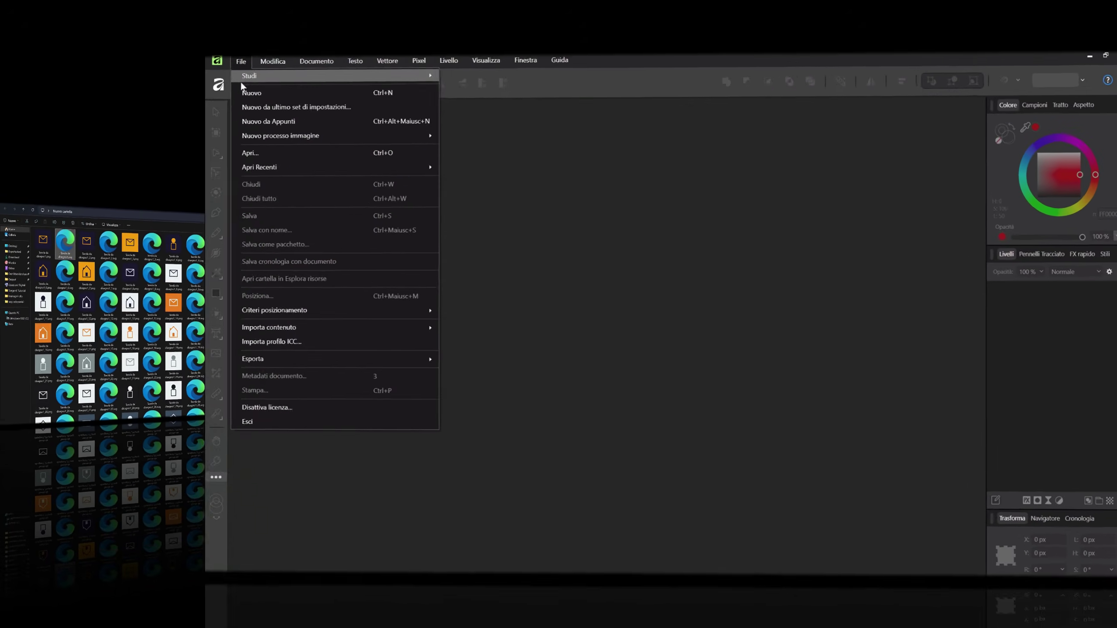
# Start a new document that uses pixels as its unit and a resolution of 72 DPI
pyautogui.click(693, 188)
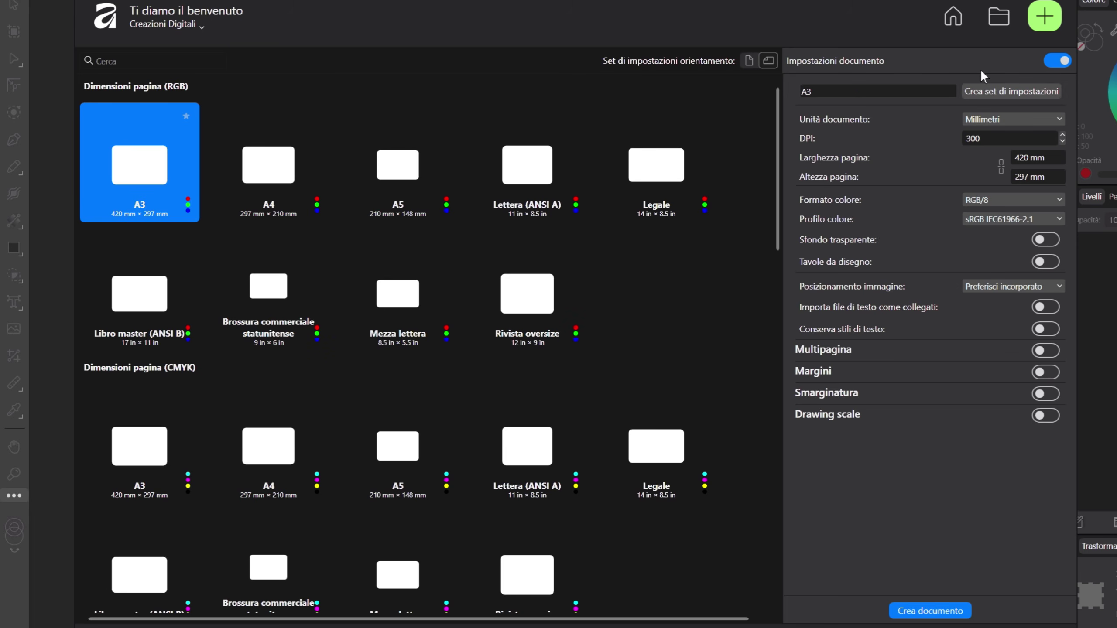
pyautogui.click(996, 119)
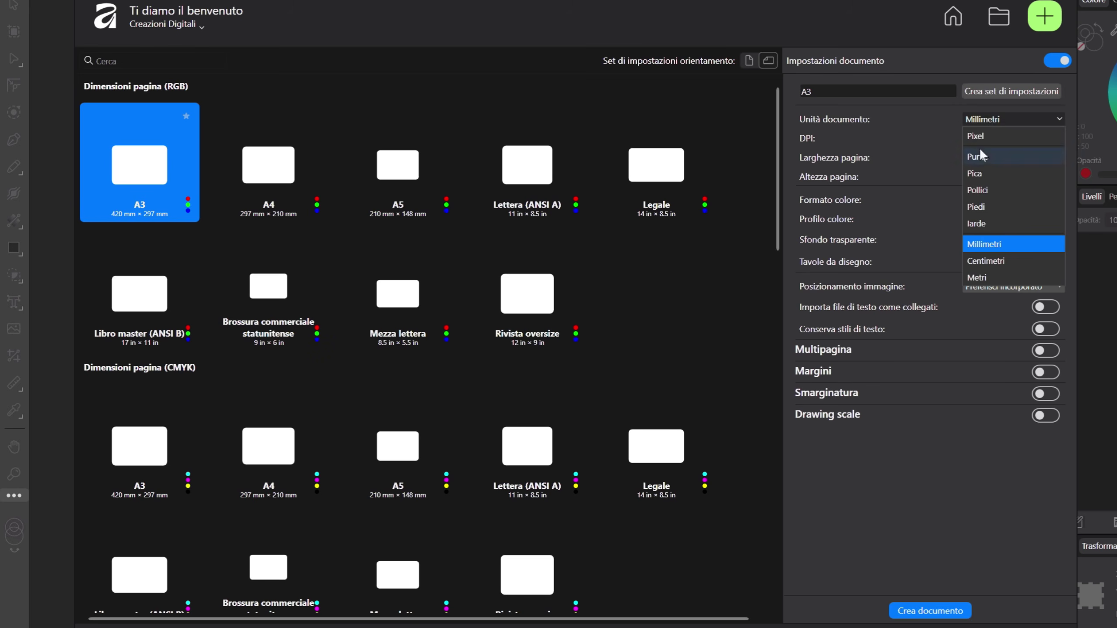
pyautogui.click(980, 136)
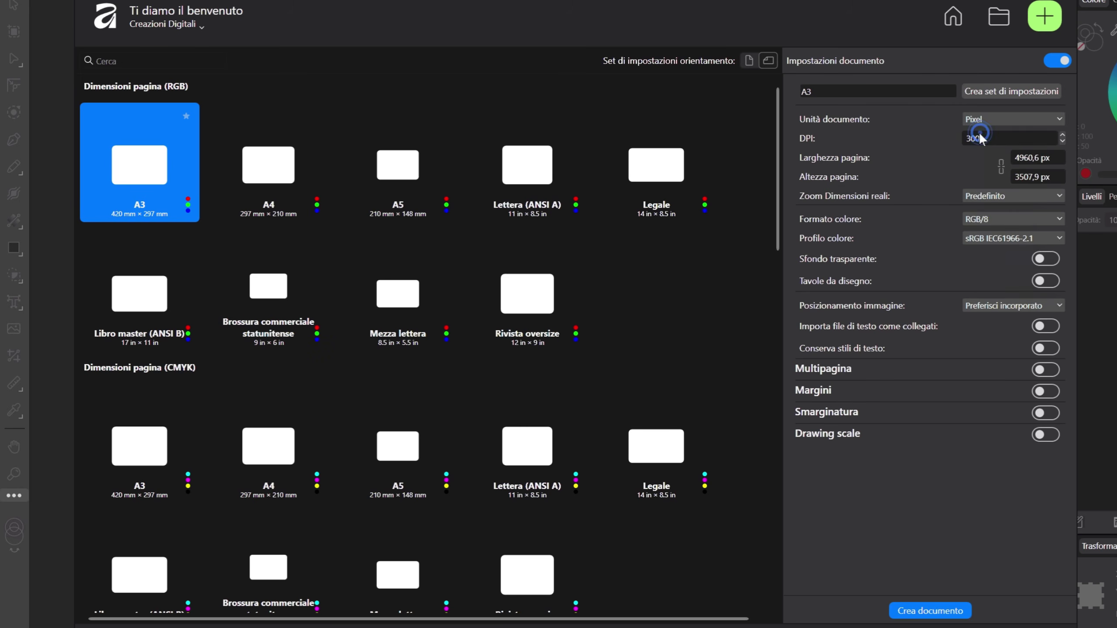
pyautogui.click(1003, 136)
pyautogui.write('72')
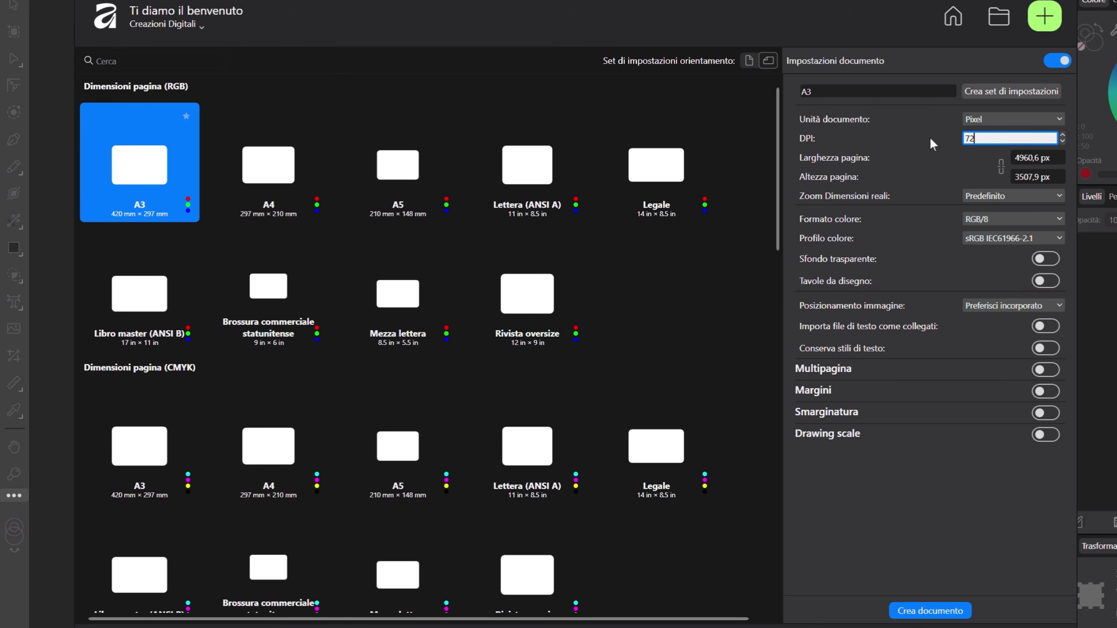
# Set the new document's page width and page height to 256 px each
pyautogui.click(1033, 159)
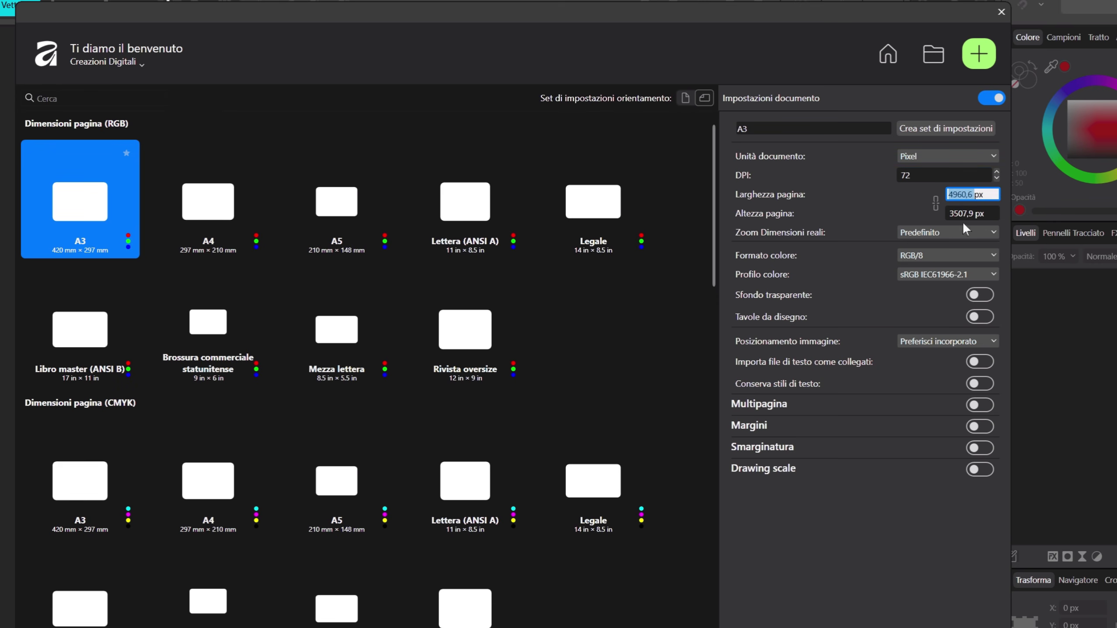
pyautogui.write('256')
pyautogui.click(969, 214)
pyautogui.write('256')
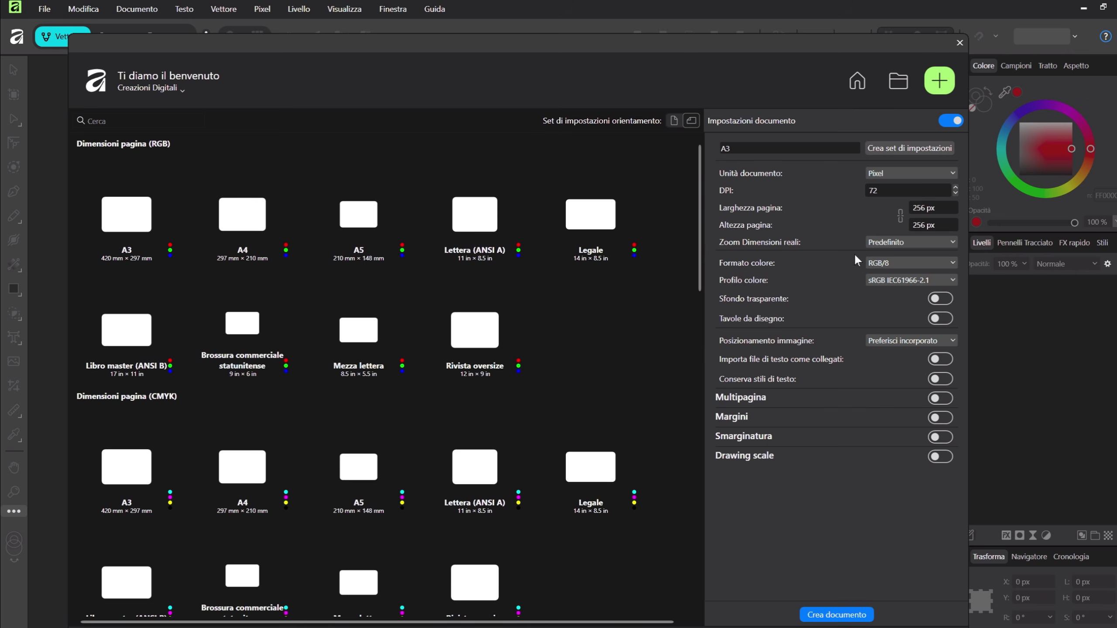
# Create the document with RGB/8 colour format, the sRGB IEC61966-2.1 profile and a transparent background
pyautogui.click(895, 264)
pyautogui.click(882, 279)
pyautogui.click(890, 281)
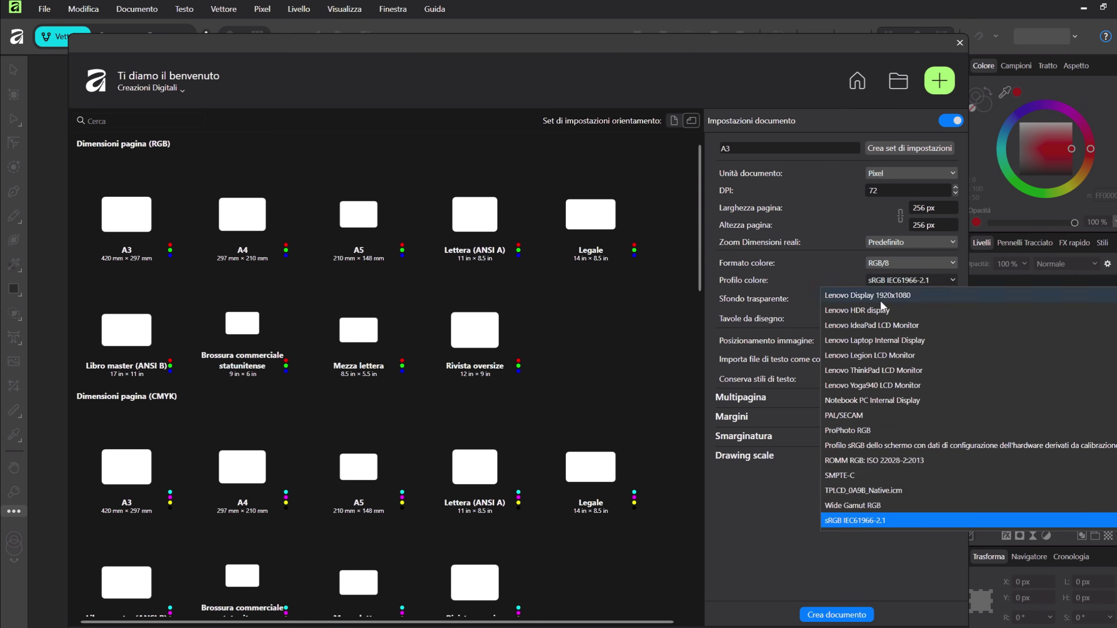
pyautogui.click(867, 522)
pyautogui.click(939, 299)
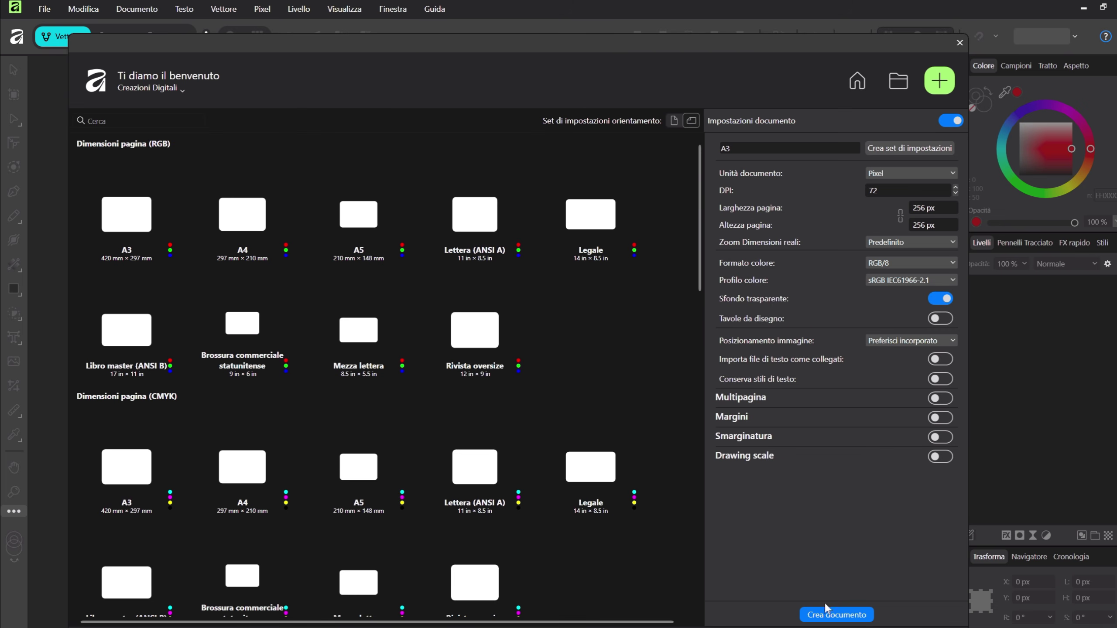
pyautogui.click(841, 614)
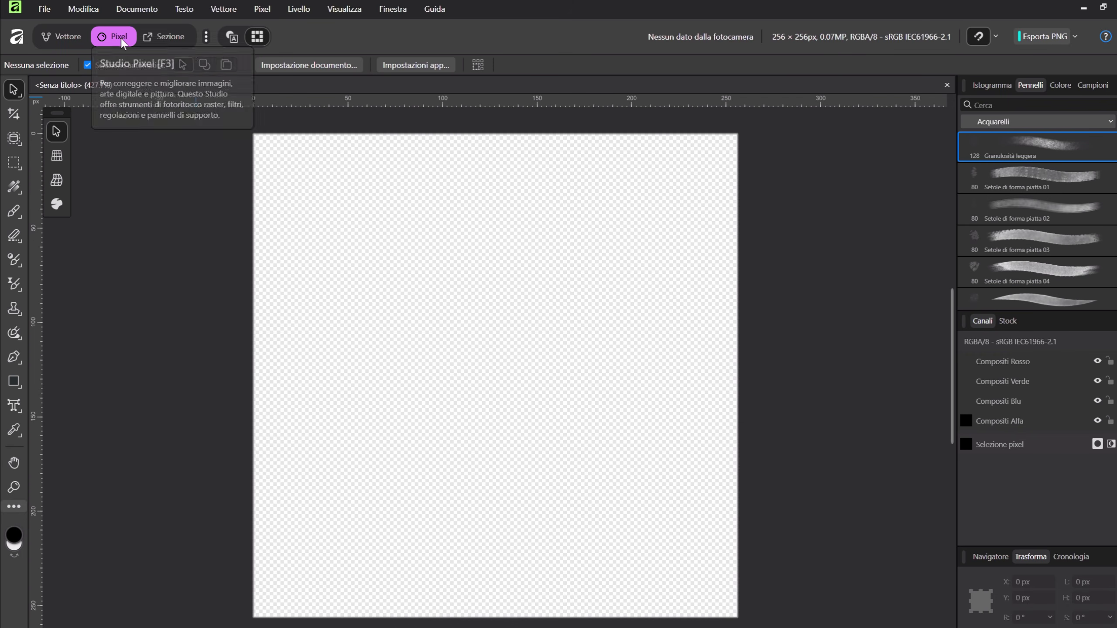
# Switch to the Vettore studio, then show the grid and hide the pixel grid in the grid and axis settings
pyautogui.click(52, 36)
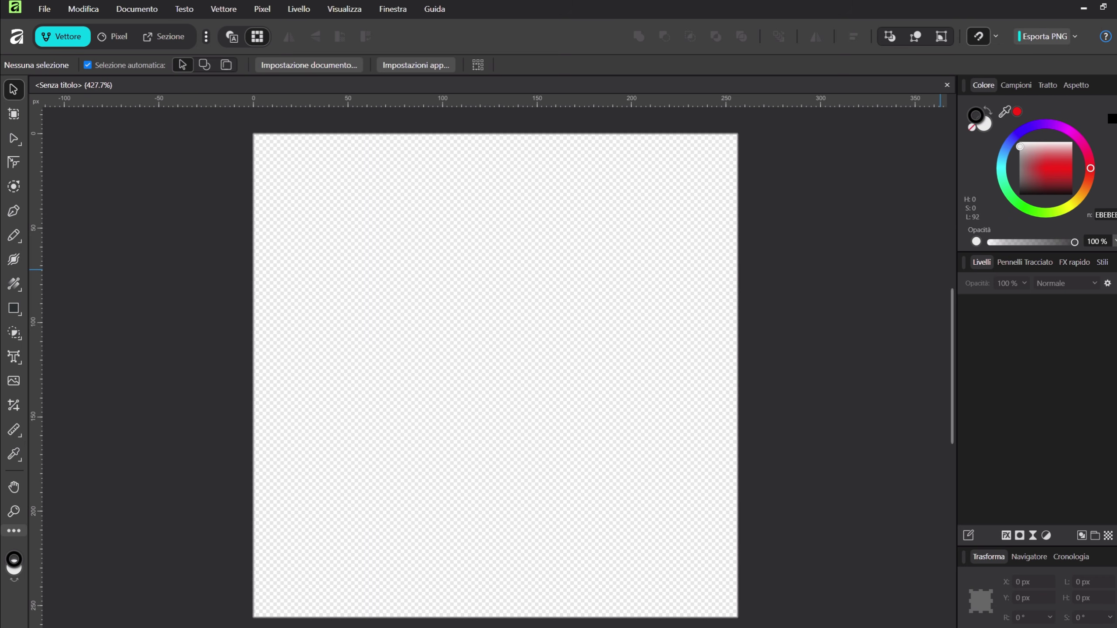
pyautogui.click(336, 13)
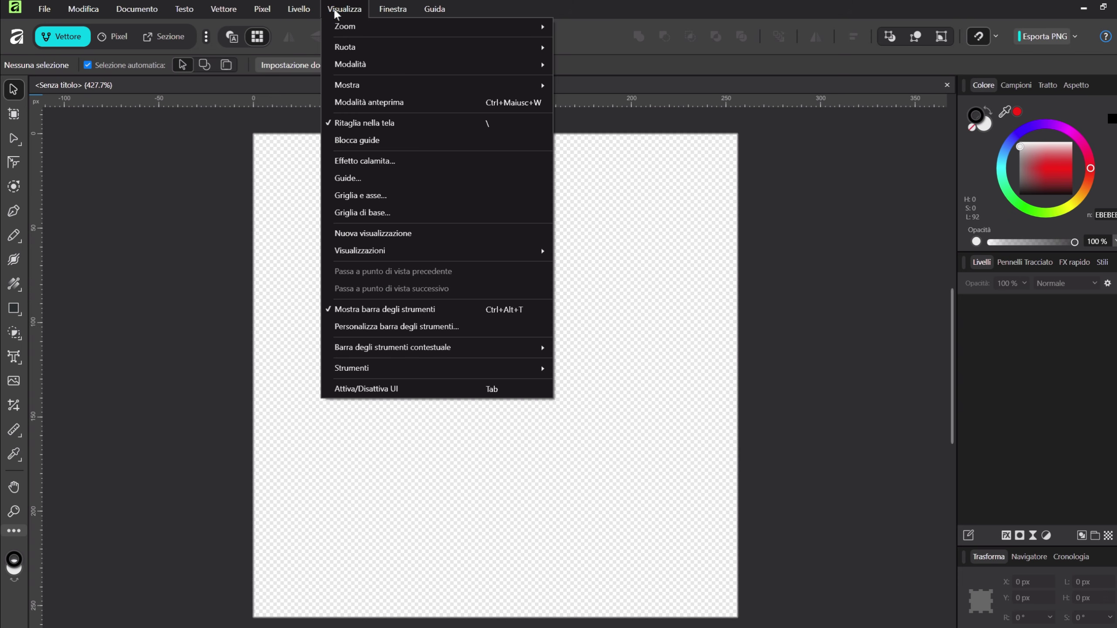
pyautogui.click(378, 197)
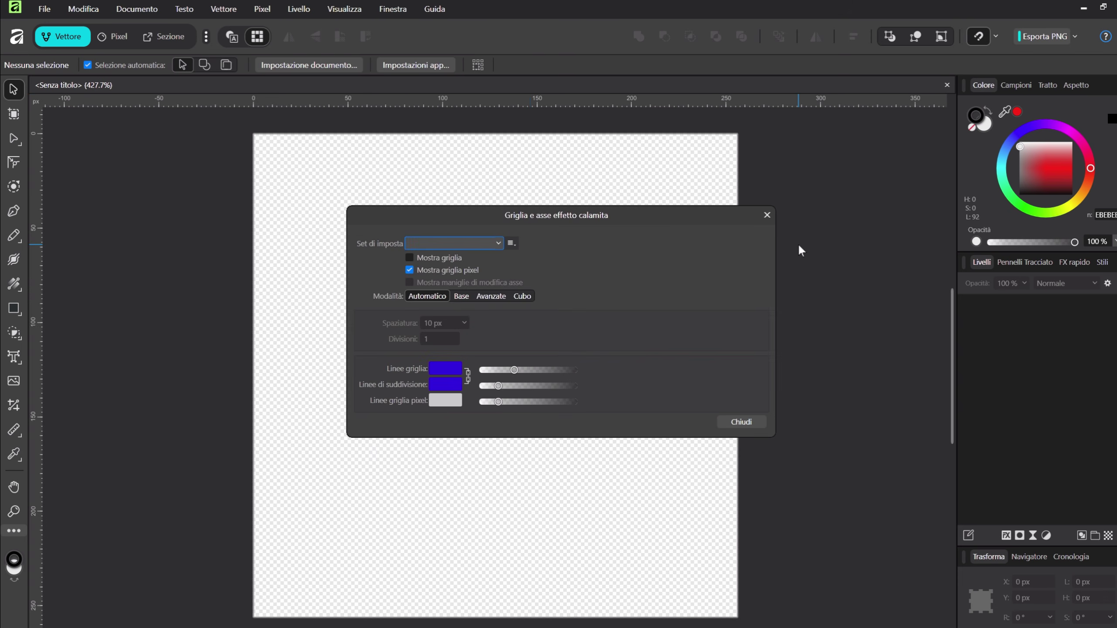
pyautogui.click(409, 257)
pyautogui.click(408, 270)
# Move the grid settings dialog off the middle of the page and change the grid line colour to purple
pyautogui.moveTo(605, 226); pyautogui.dragTo(813, 216)
pyautogui.click(654, 357)
pyautogui.moveTo(606, 396)
pyautogui.mouseDown()
pyautogui.moveTo(679, 399)
pyautogui.moveTo(669, 399)
pyautogui.moveTo(690, 415)
pyautogui.moveTo(604, 414)
pyautogui.mouseUp()
pyautogui.moveTo(668, 397); pyautogui.dragTo(656, 398)
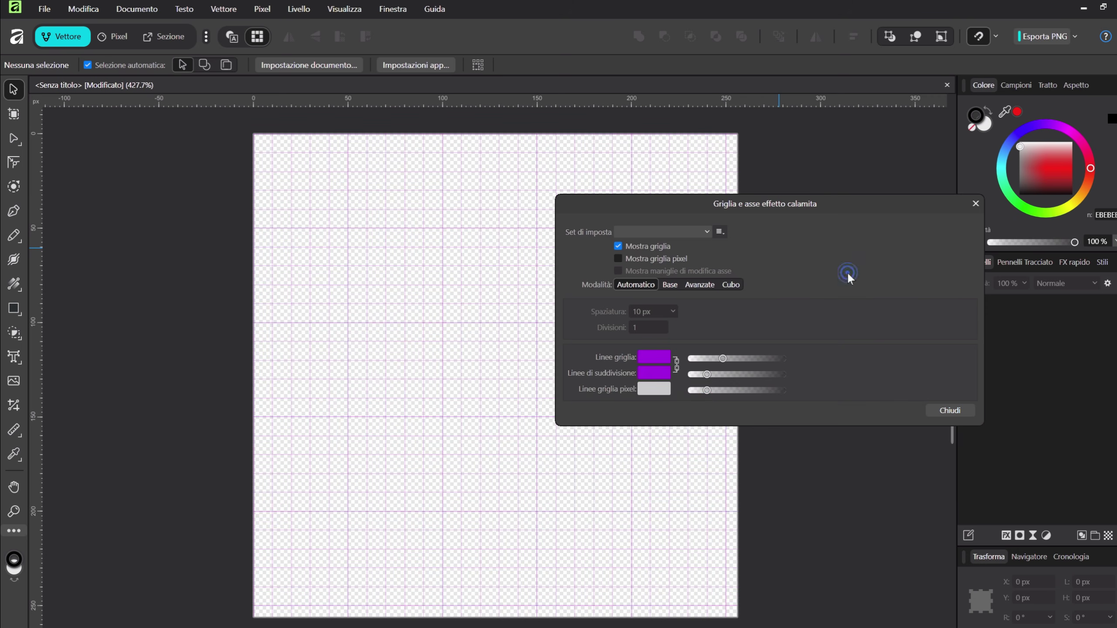
# Switch the grid to Base mode with 8 px spacing and 1 division, and close the grid settings
pyautogui.click(669, 284)
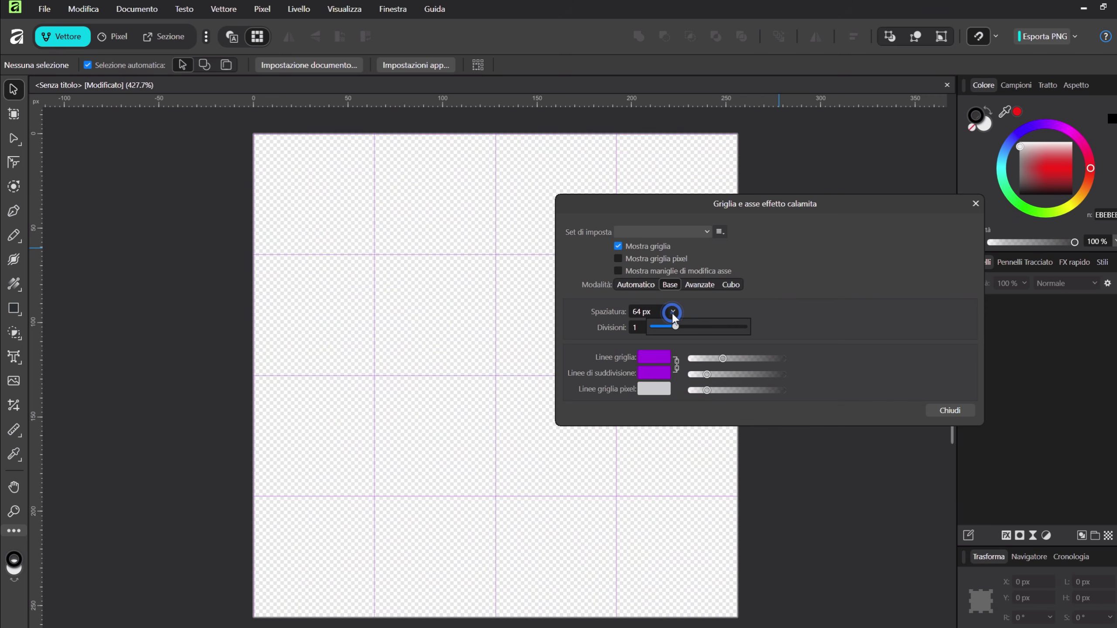
pyautogui.click(642, 310)
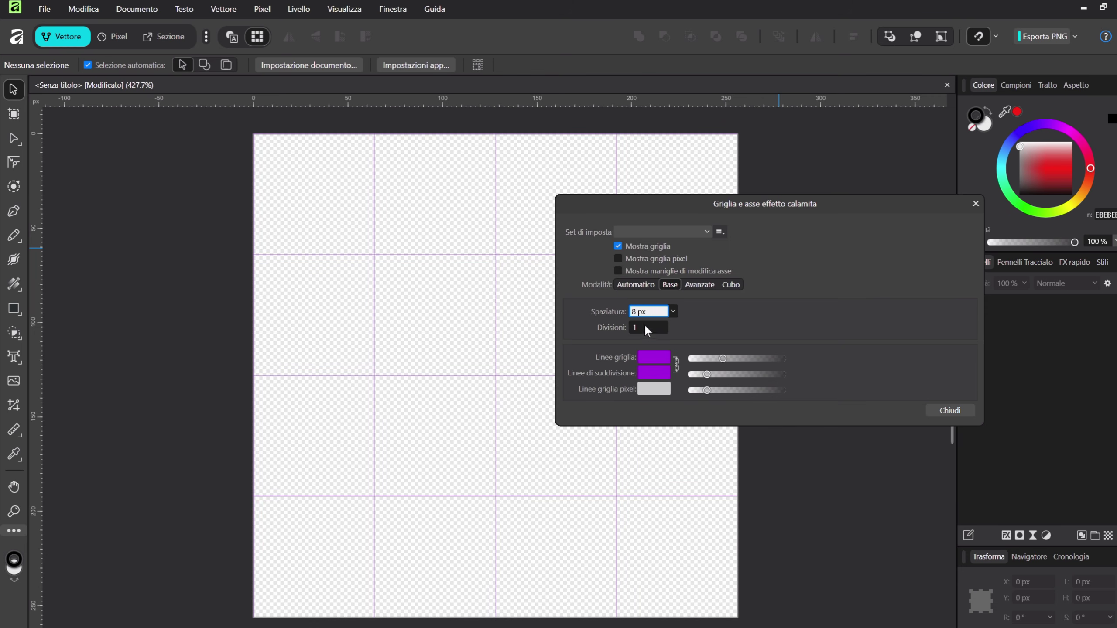
pyautogui.press('Tab')
pyautogui.scroll(1, 435, 231)
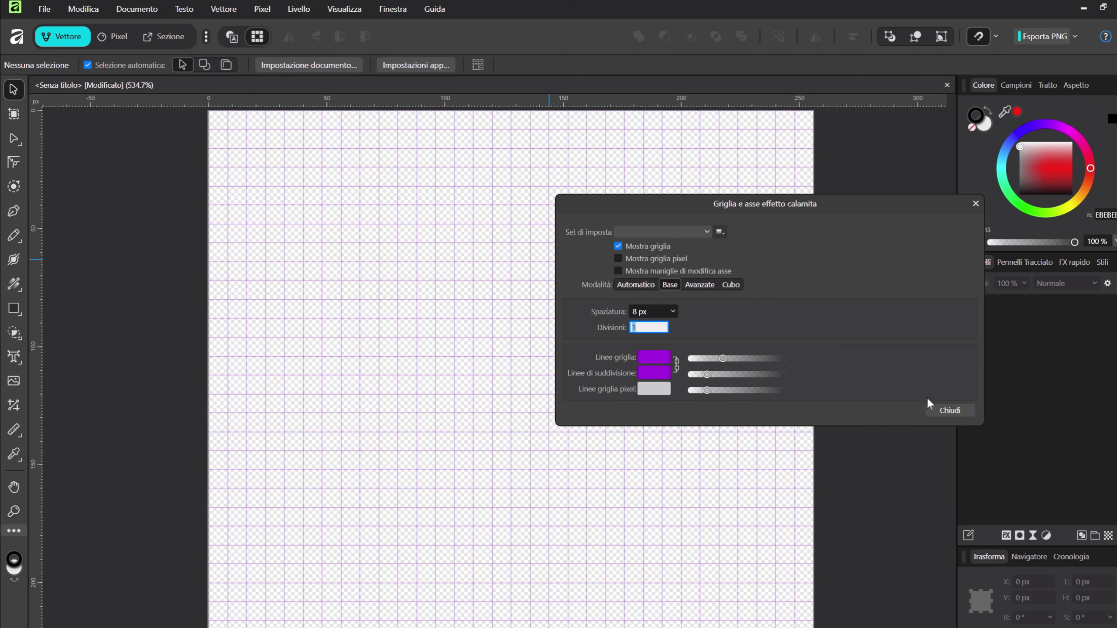
pyautogui.click(950, 409)
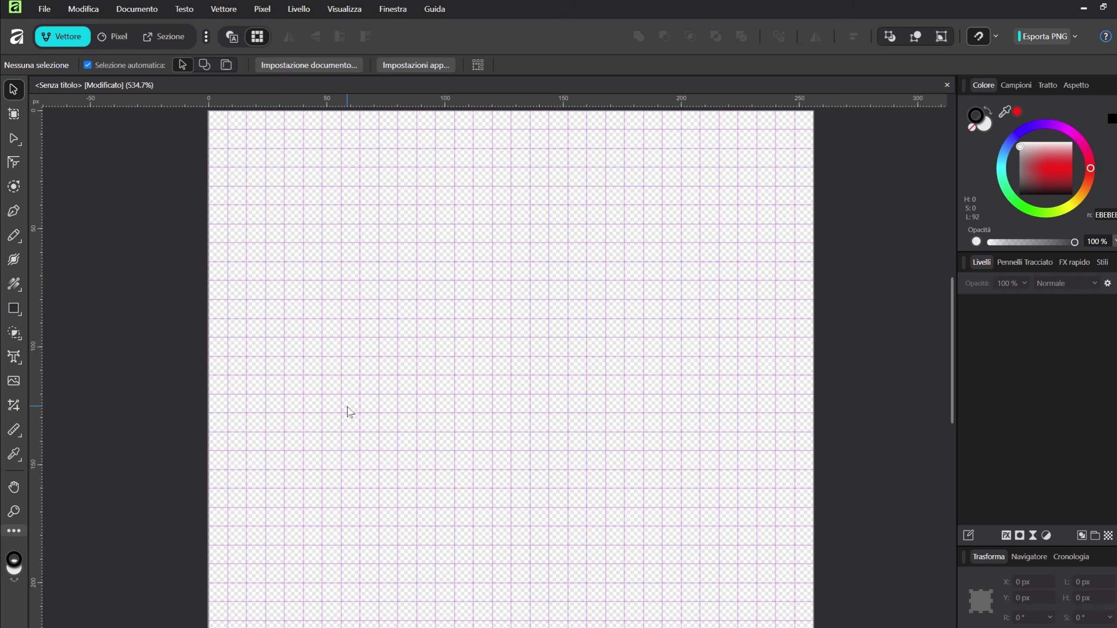
pyautogui.scroll(-1, 350, 411)
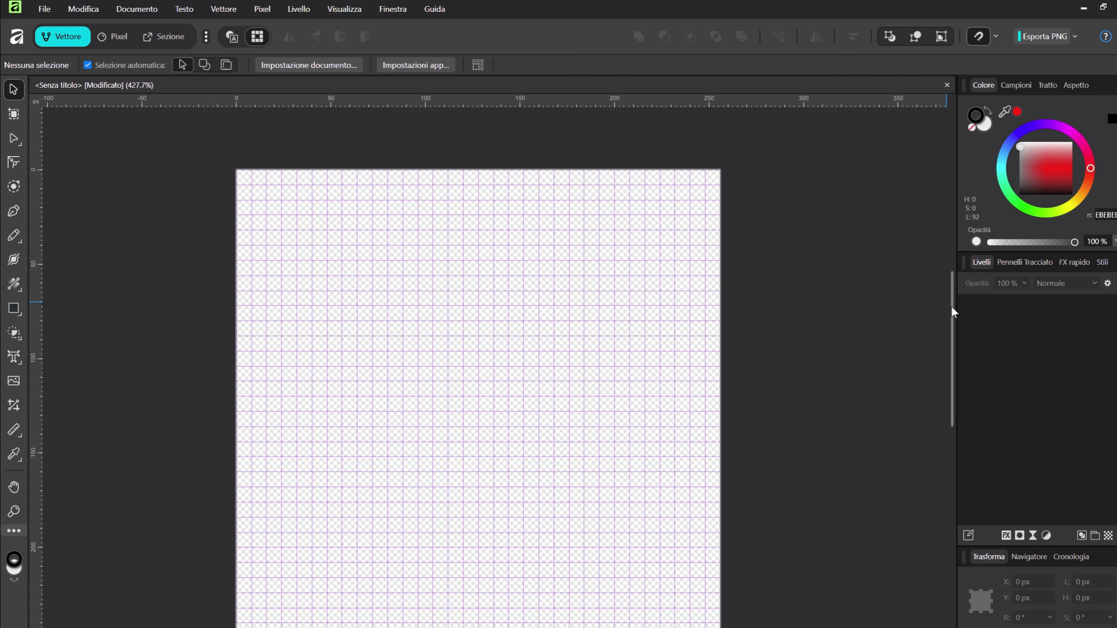
pyautogui.moveTo(951, 307); pyautogui.dragTo(949, 324)
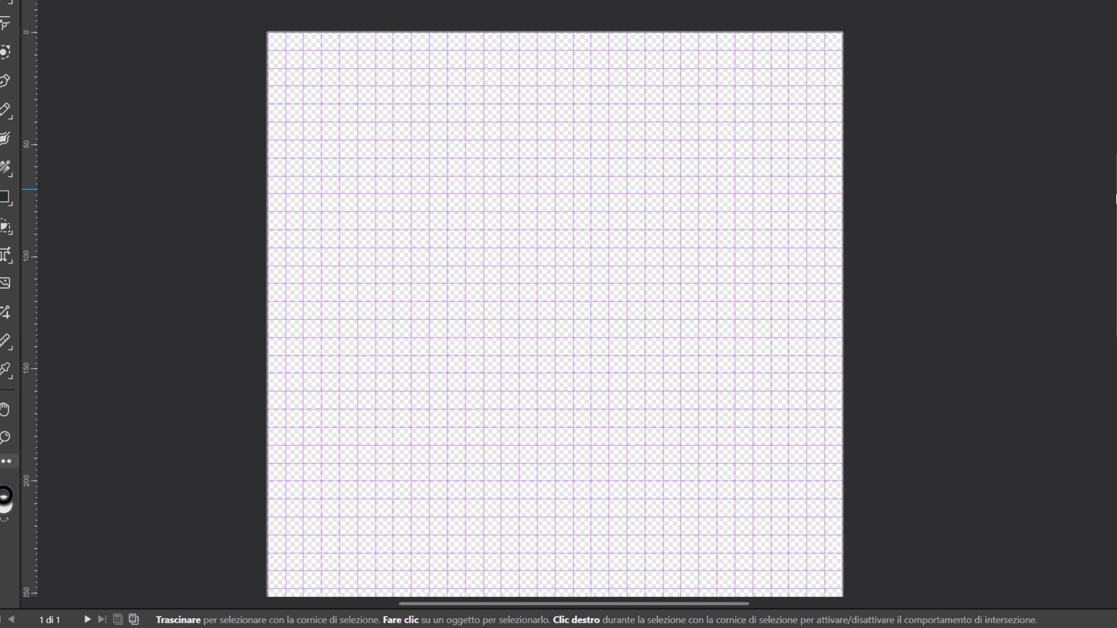
pyautogui.moveTo(951, 306); pyautogui.dragTo(950, 322)
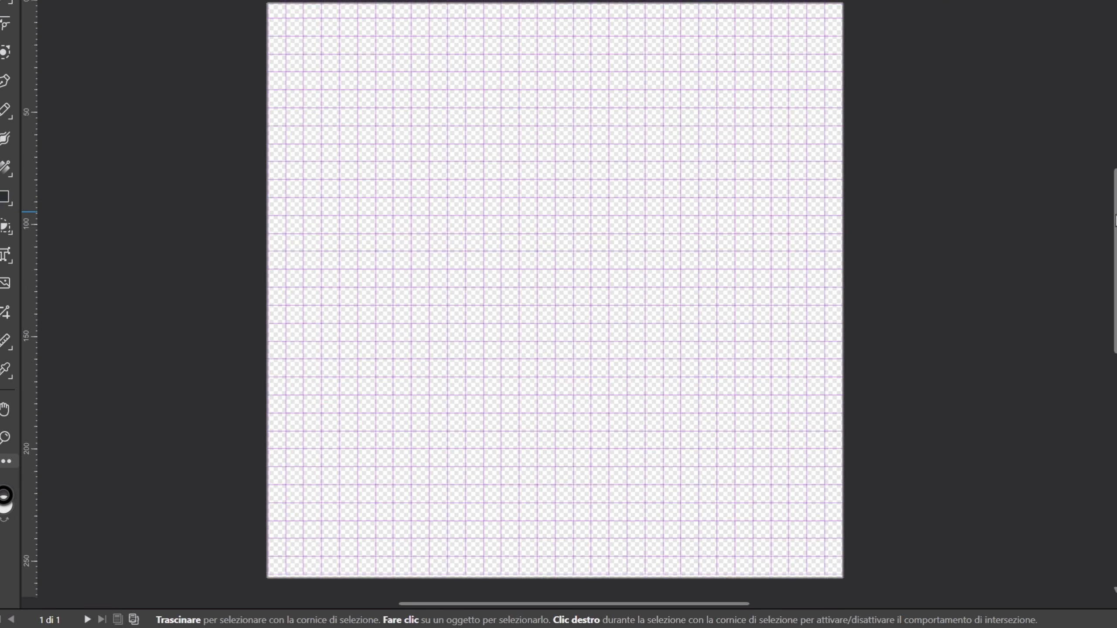
pyautogui.moveTo(1115, 220); pyautogui.dragTo(1116, 225)
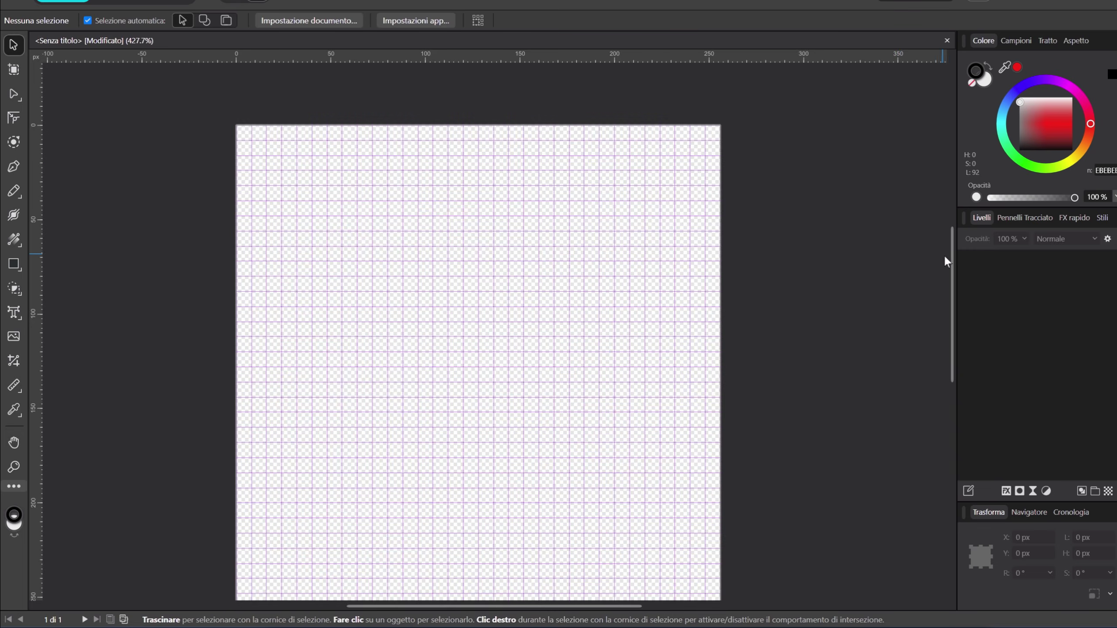
pyautogui.moveTo(951, 261); pyautogui.dragTo(948, 281)
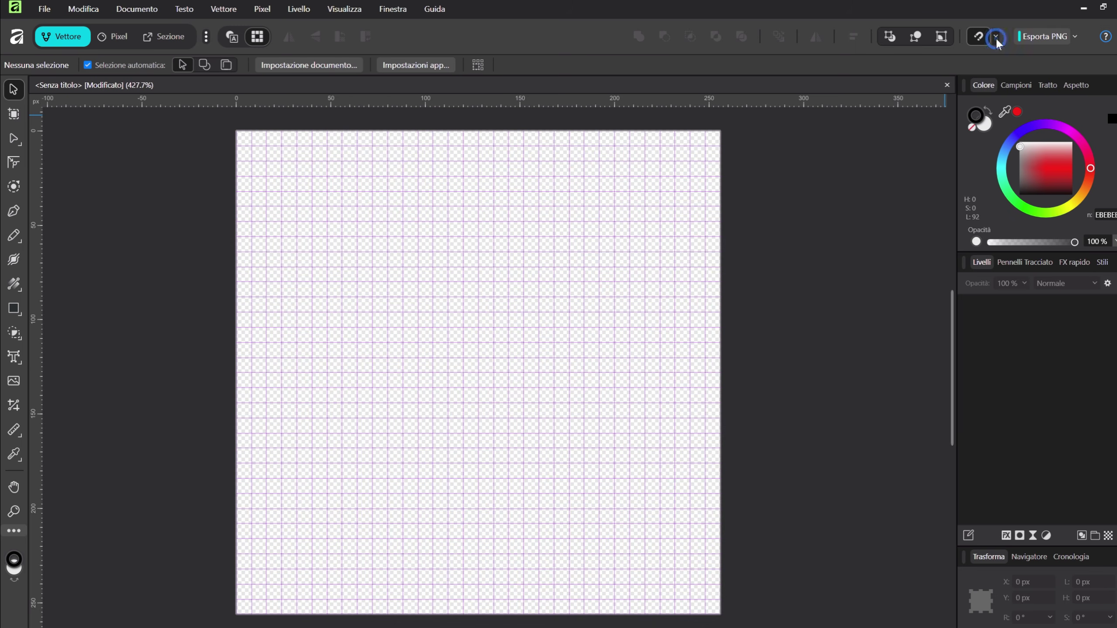
# Check in the snapping options that Allinea alla griglia is enabled
pyautogui.click(995, 37)
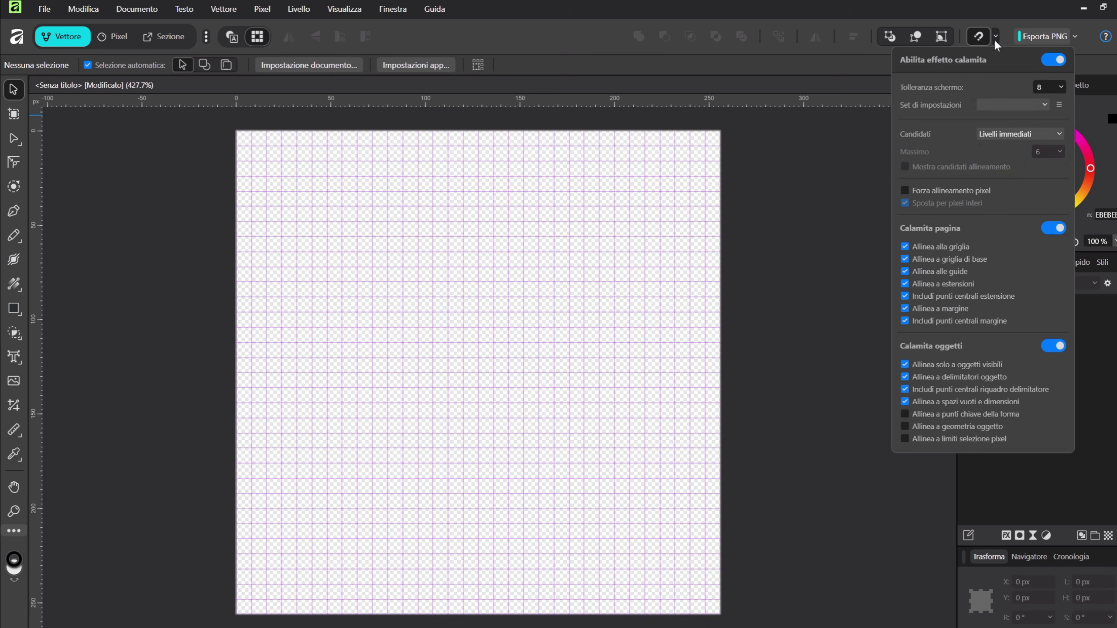
pyautogui.click(904, 247)
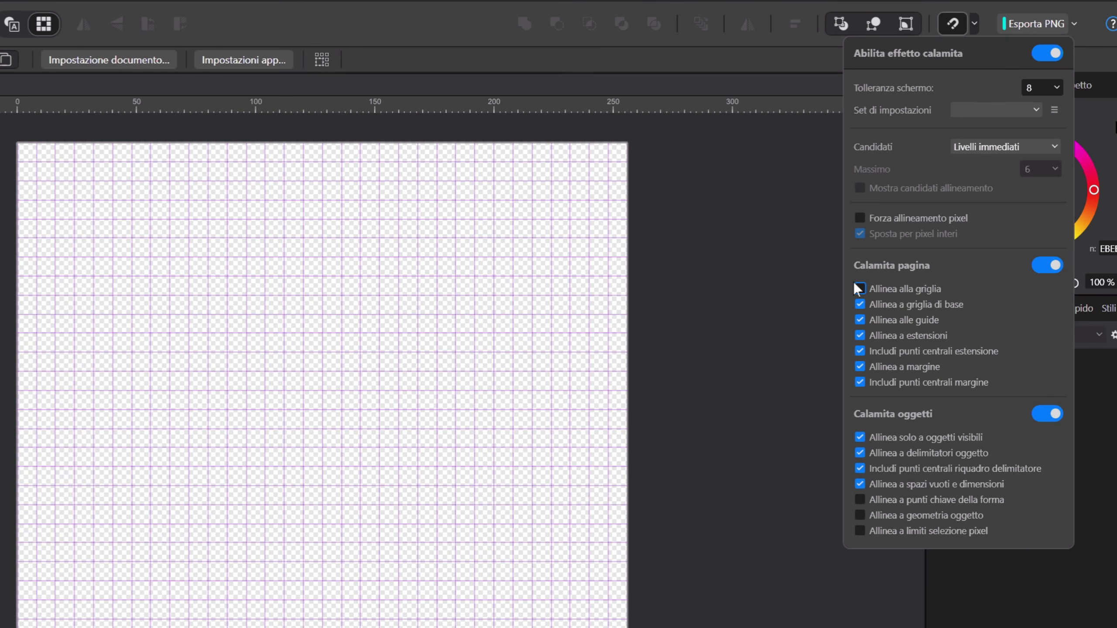
pyautogui.click(858, 289)
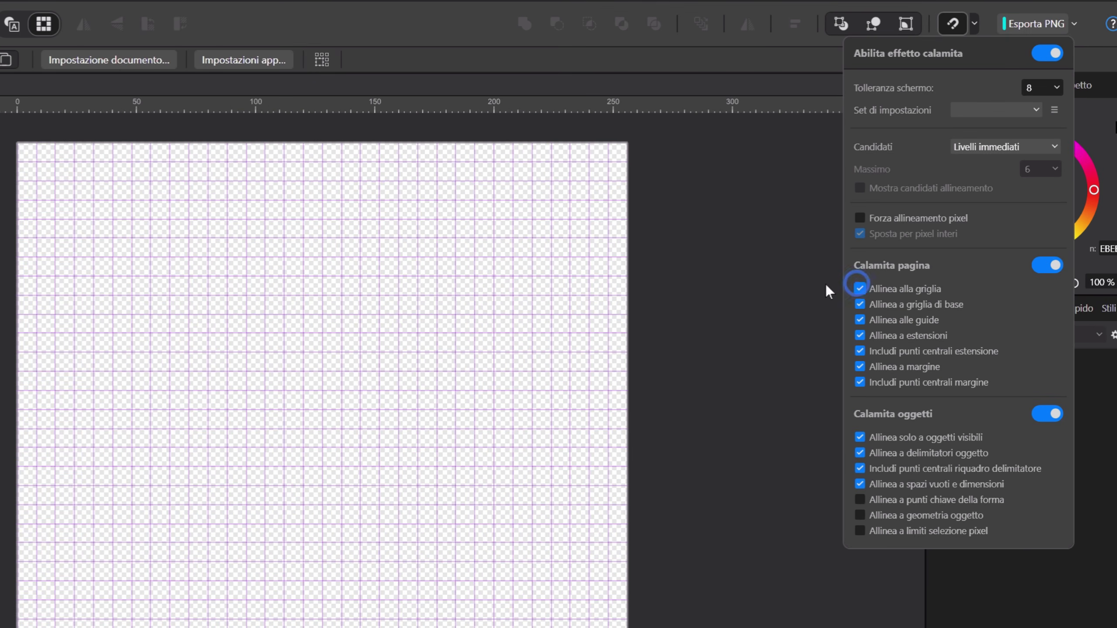
# Close the snapping options and move the Tratto panel directly after Colore
pyautogui.click(779, 279)
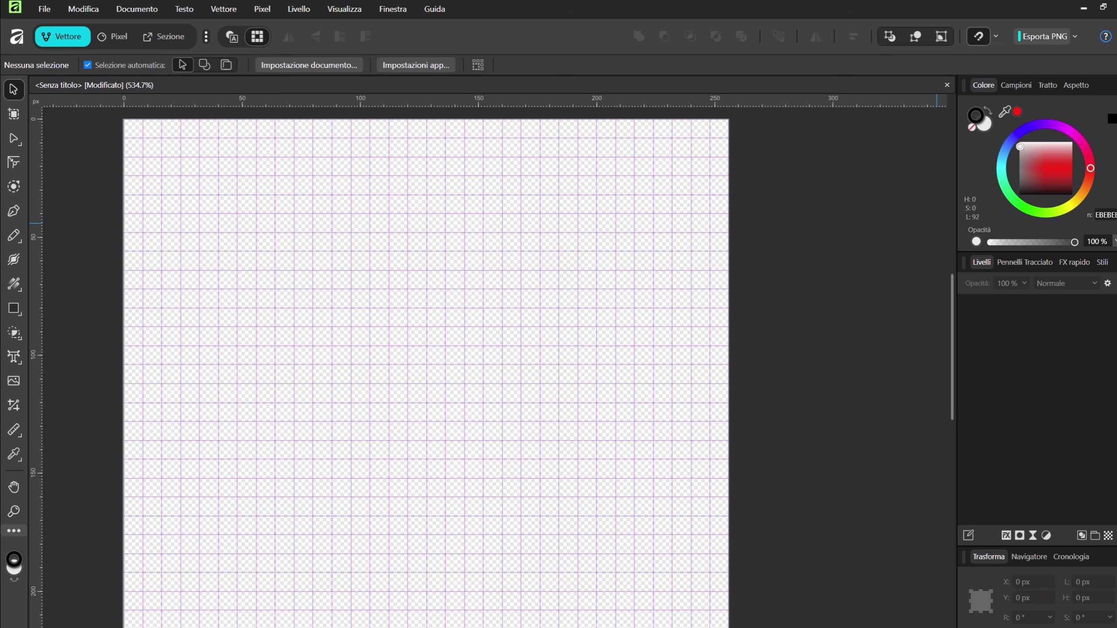
pyautogui.moveTo(1048, 85); pyautogui.dragTo(1010, 85)
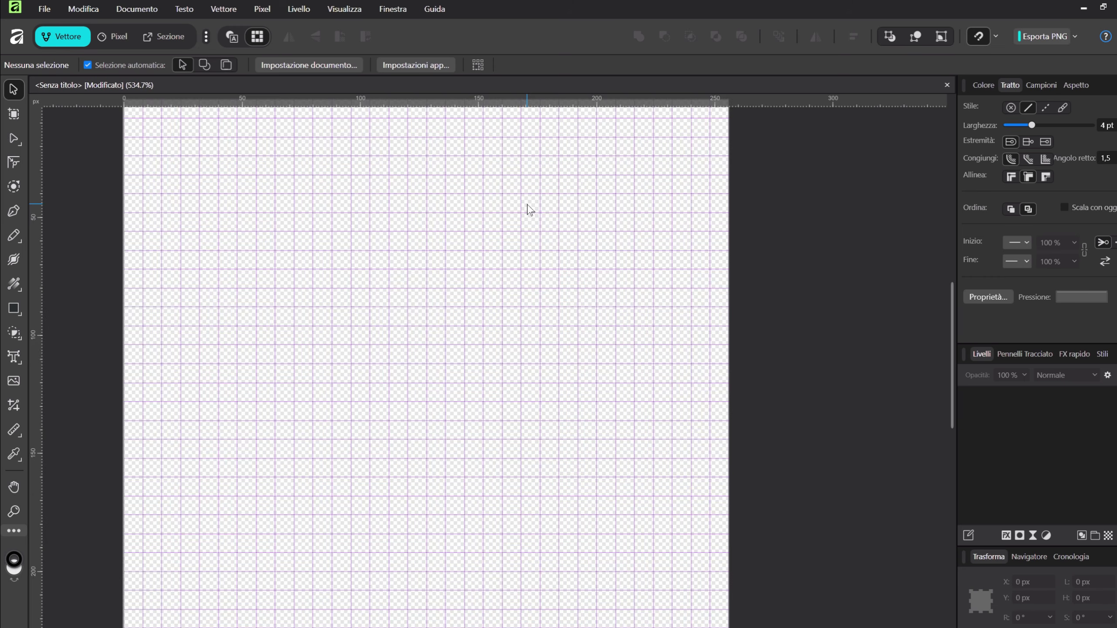
# Add horizontal guides at about 56 and 192 px and vertical guides at about 56 and 200 px on the page
pyautogui.scroll(-1, 528, 207)
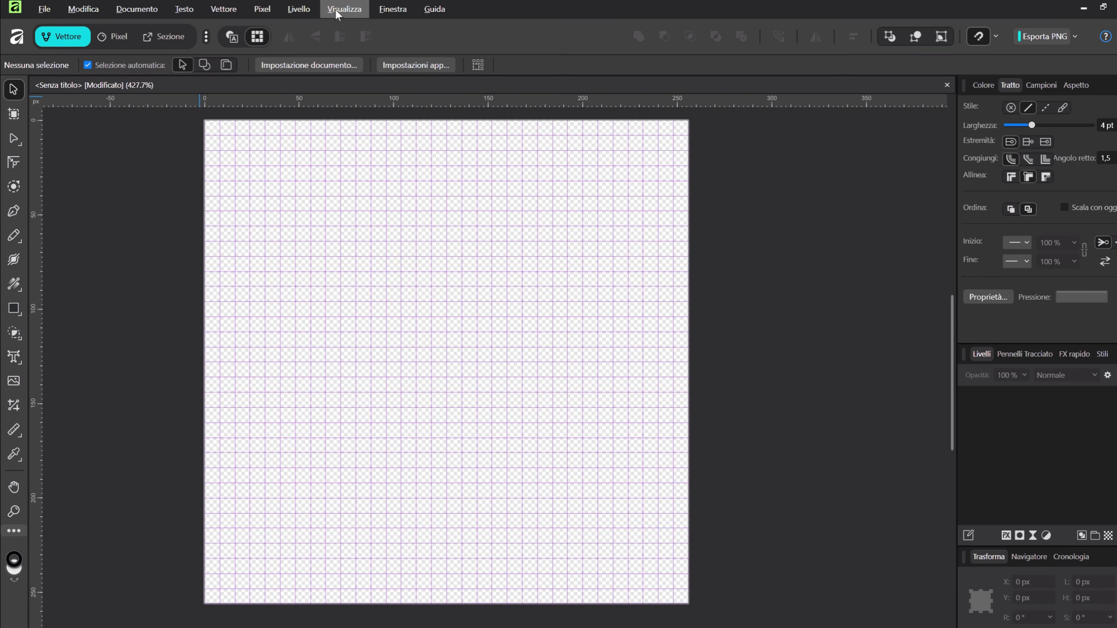
pyautogui.moveTo(394, 102); pyautogui.dragTo(396, 226)
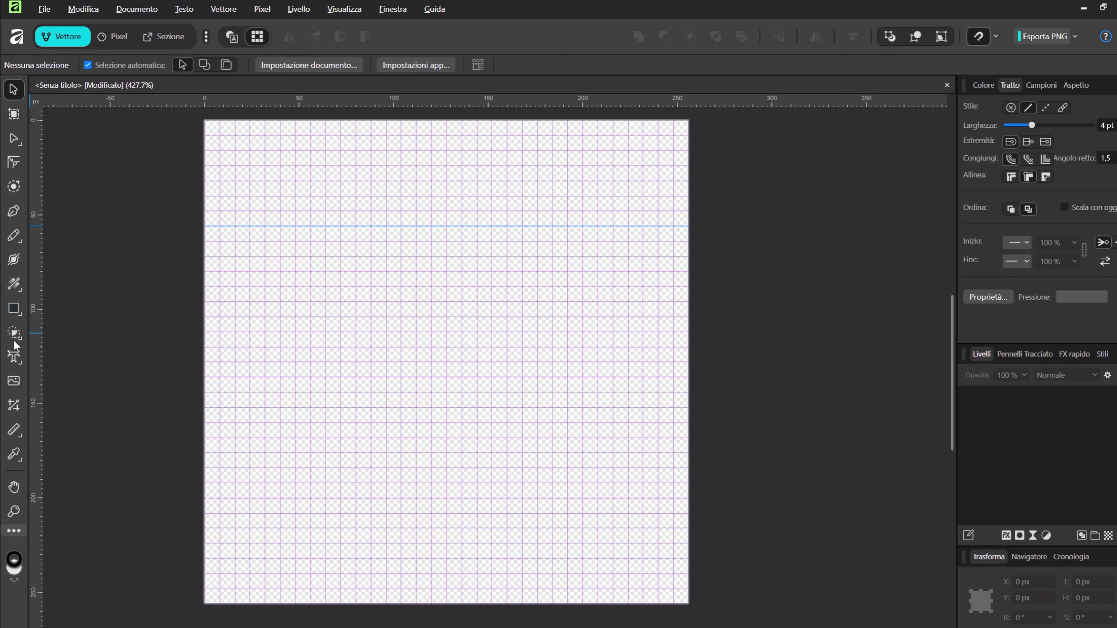
pyautogui.moveTo(35, 347); pyautogui.dragTo(311, 350)
pyautogui.moveTo(466, 102); pyautogui.dragTo(439, 499)
pyautogui.scroll(2, 322, 560)
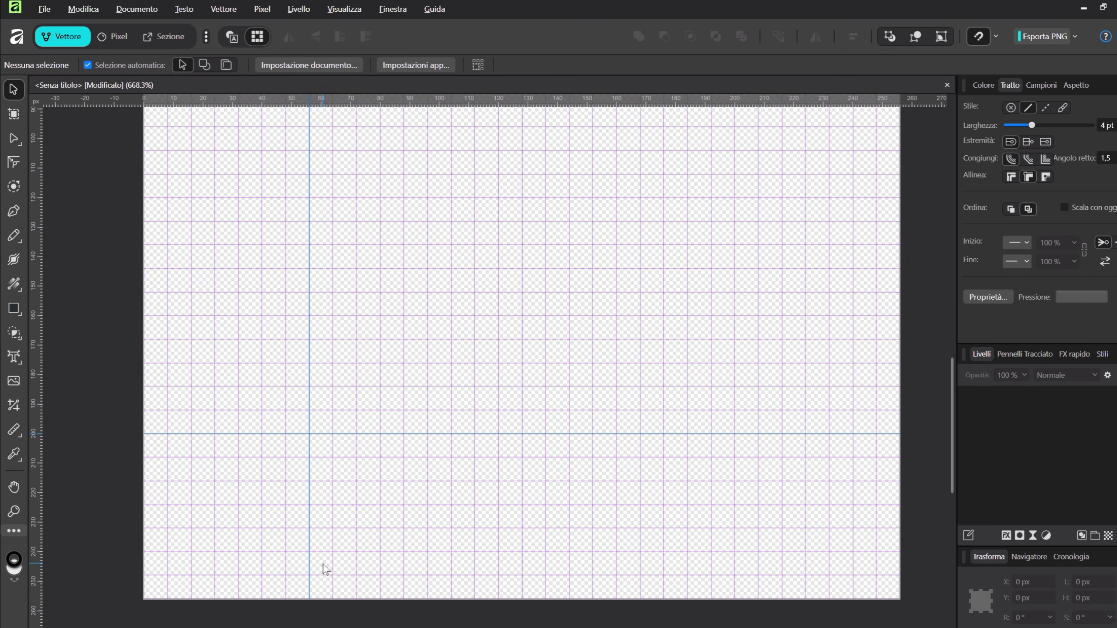
pyautogui.moveTo(329, 434); pyautogui.dragTo(328, 410)
pyautogui.scroll(-3, 300, 523)
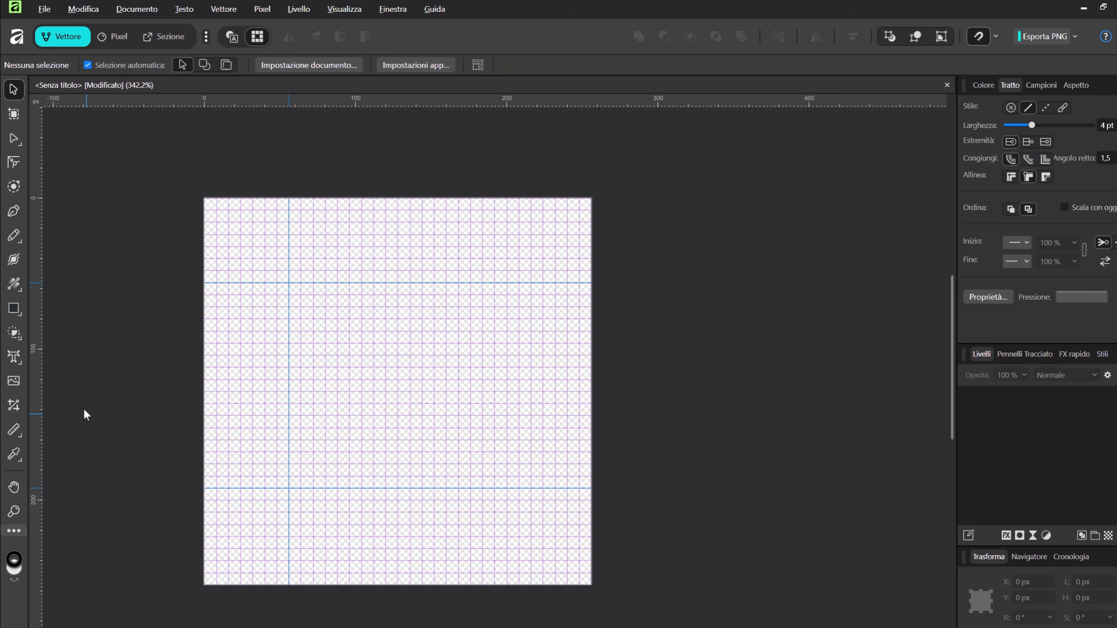
pyautogui.moveTo(36, 396); pyautogui.dragTo(506, 376)
pyautogui.scroll(1, 338, 443)
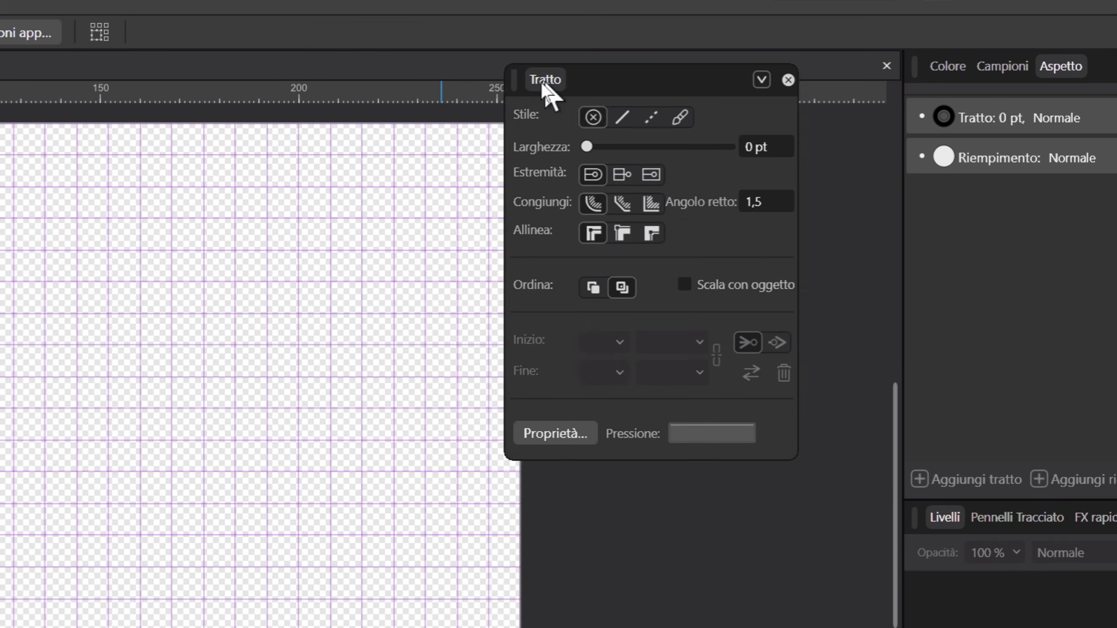
# Set the default stroke width to 4 pt and align the stroke to the inside in the Tratto settings
pyautogui.moveTo(745, 102); pyautogui.dragTo(668, 116)
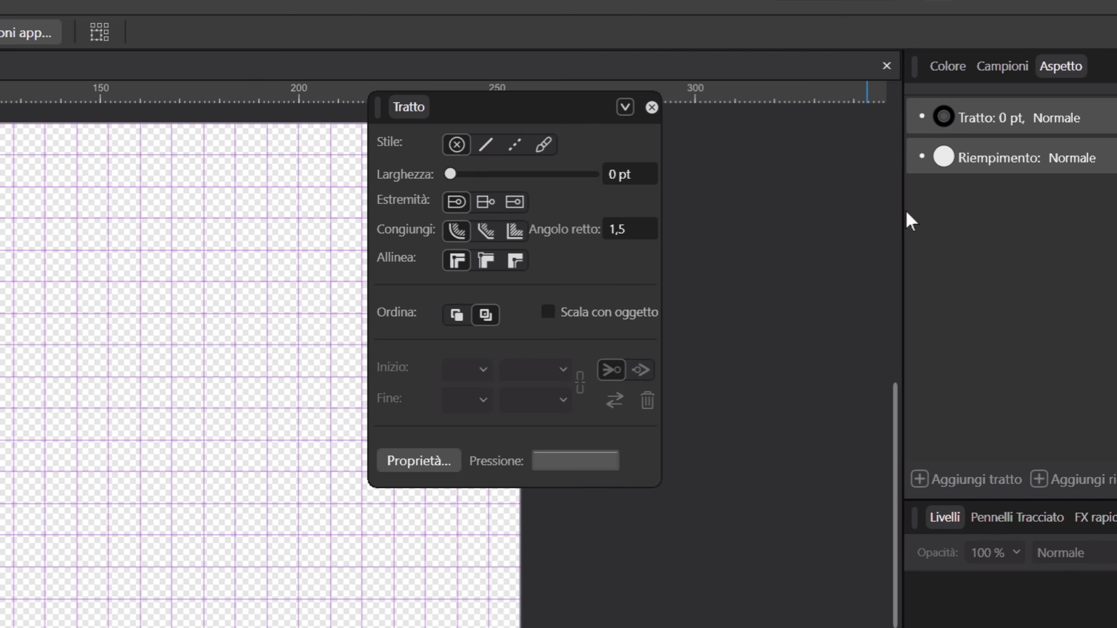
pyautogui.click(615, 174)
pyautogui.click(615, 174)
pyautogui.doubleClick(615, 174)
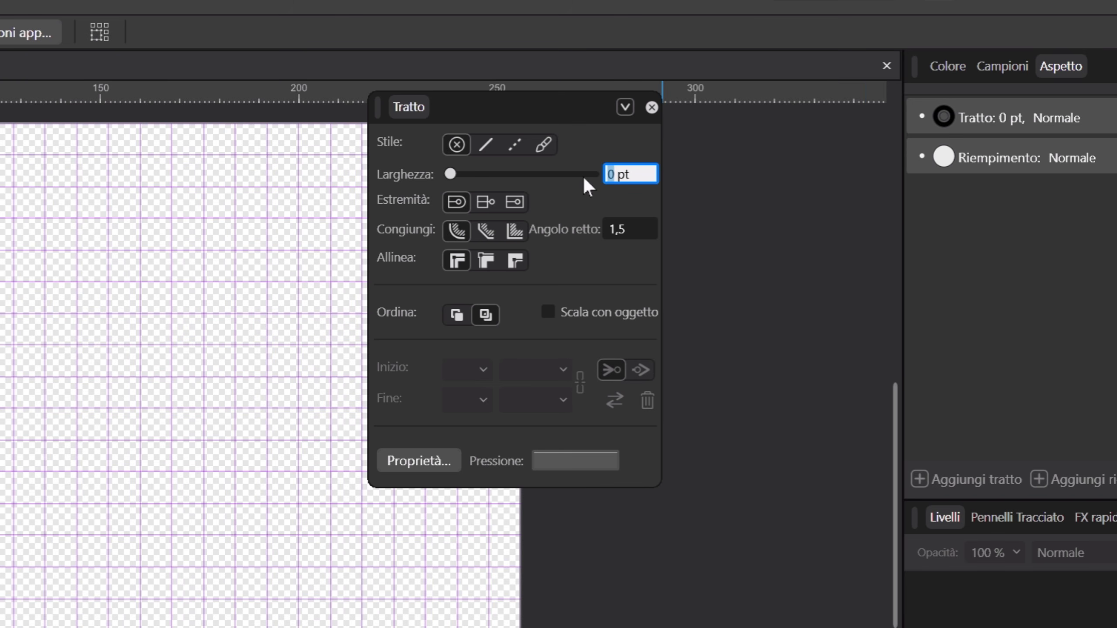
pyautogui.write('4')
pyautogui.press('Return')
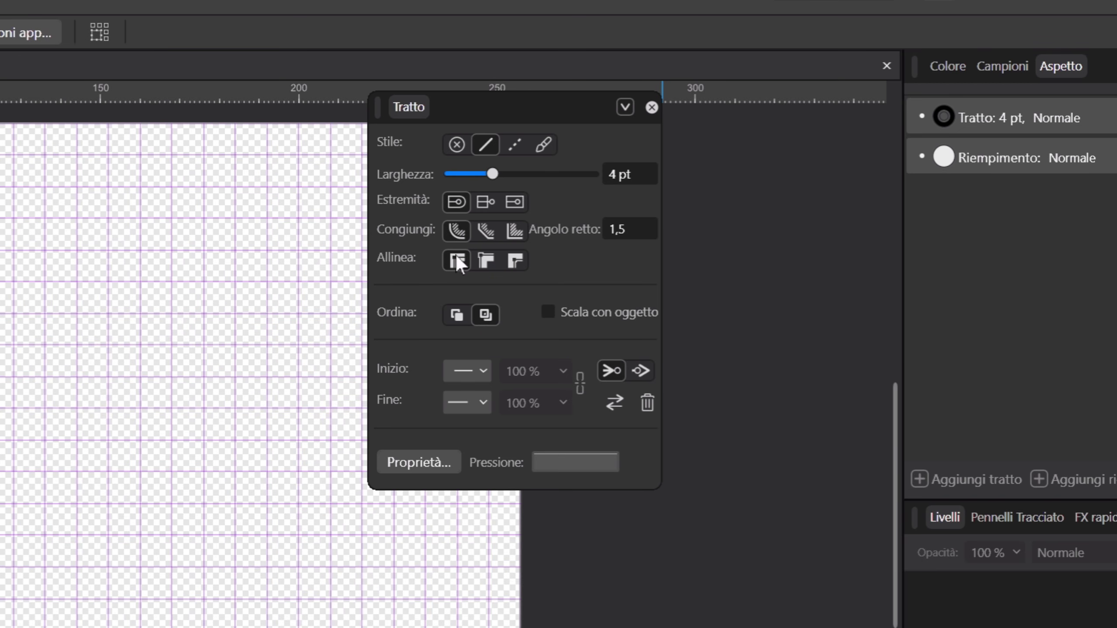
pyautogui.click(486, 260)
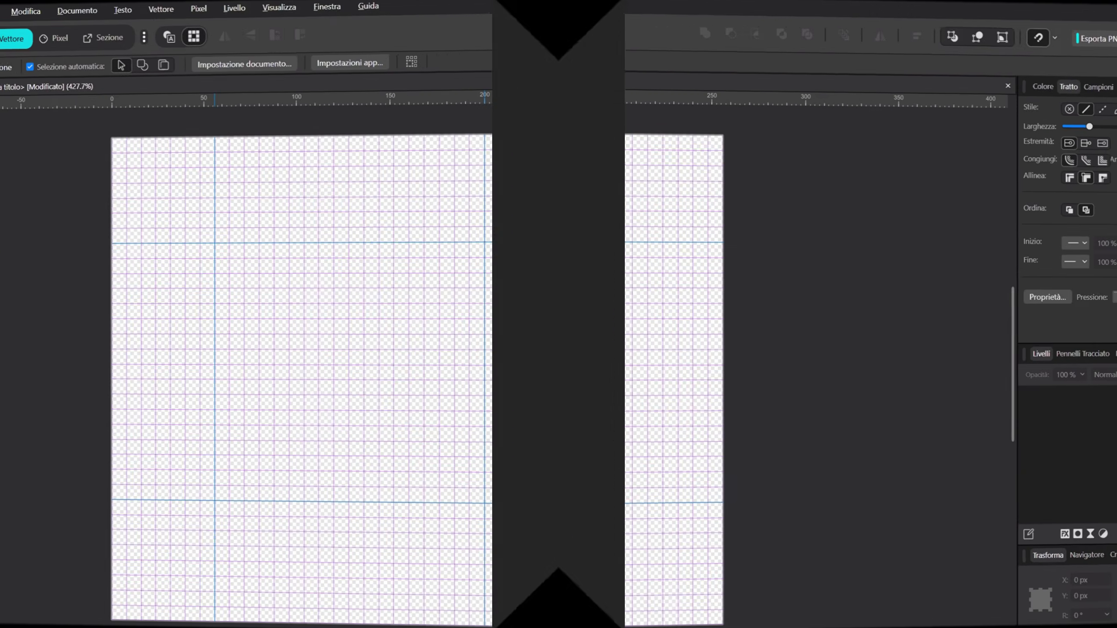
# Draw a 64 × 48 px rectangle at X 96, Y 112 px for the body of the house
pyautogui.click(14, 309)
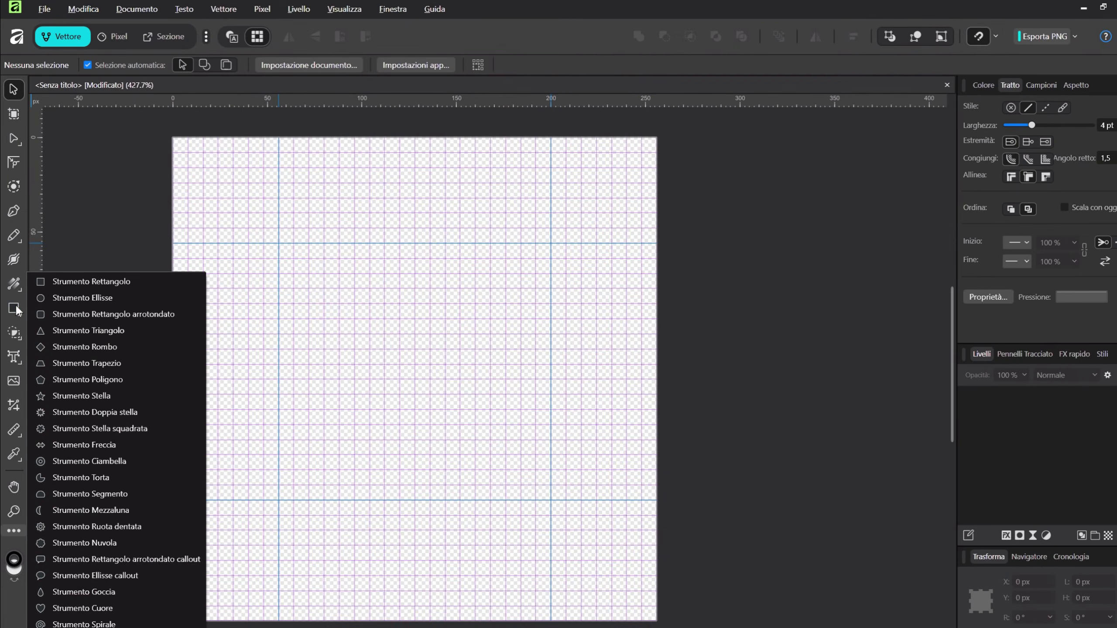
pyautogui.click(58, 281)
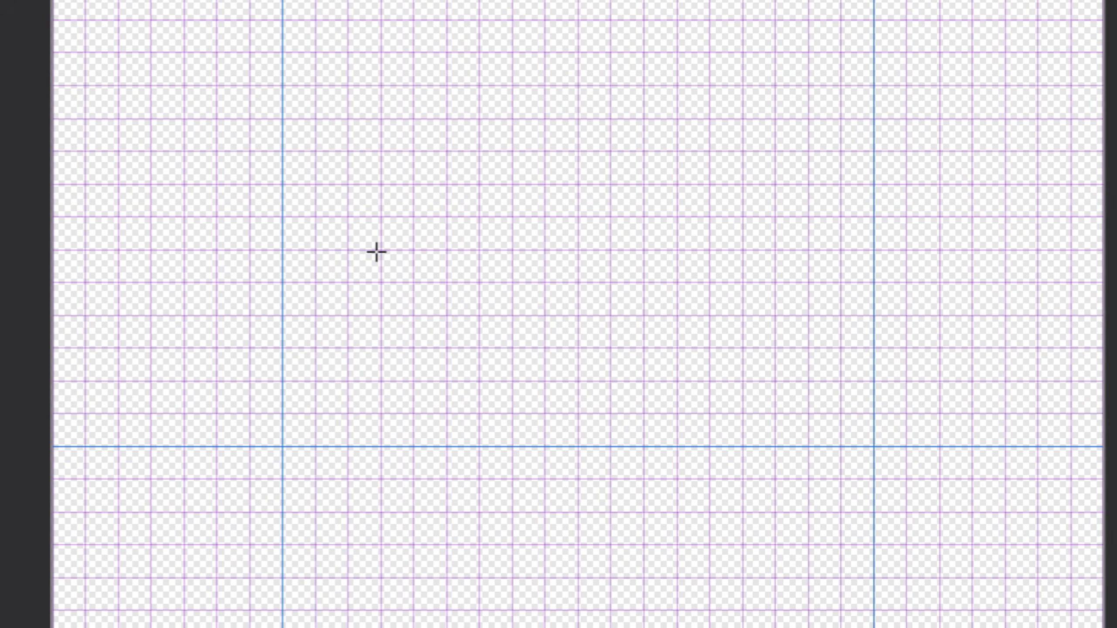
pyautogui.moveTo(381, 250); pyautogui.dragTo(651, 441)
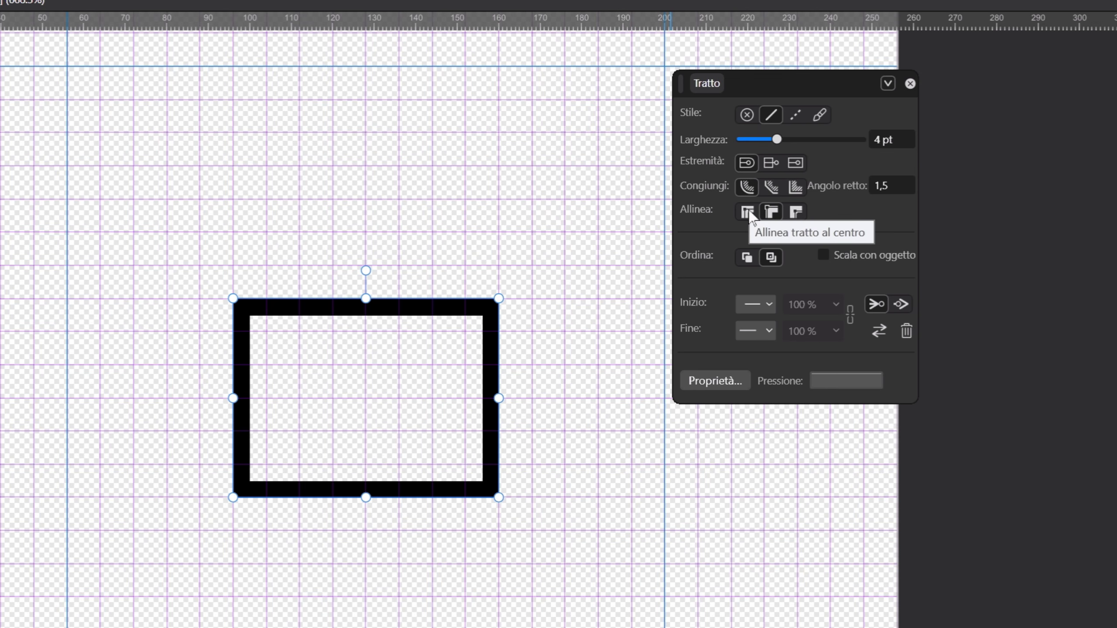
# Try centred and outside stroke alignment on the rectangle, return it to inside, and move the Tratto settings aside
pyautogui.click(748, 212)
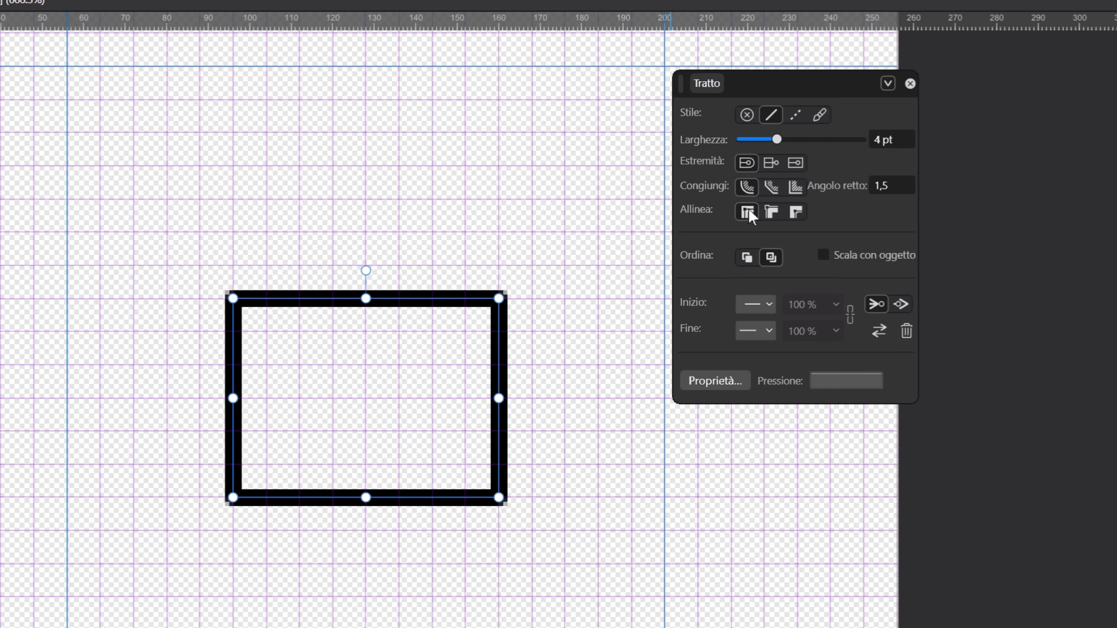
pyautogui.click(797, 213)
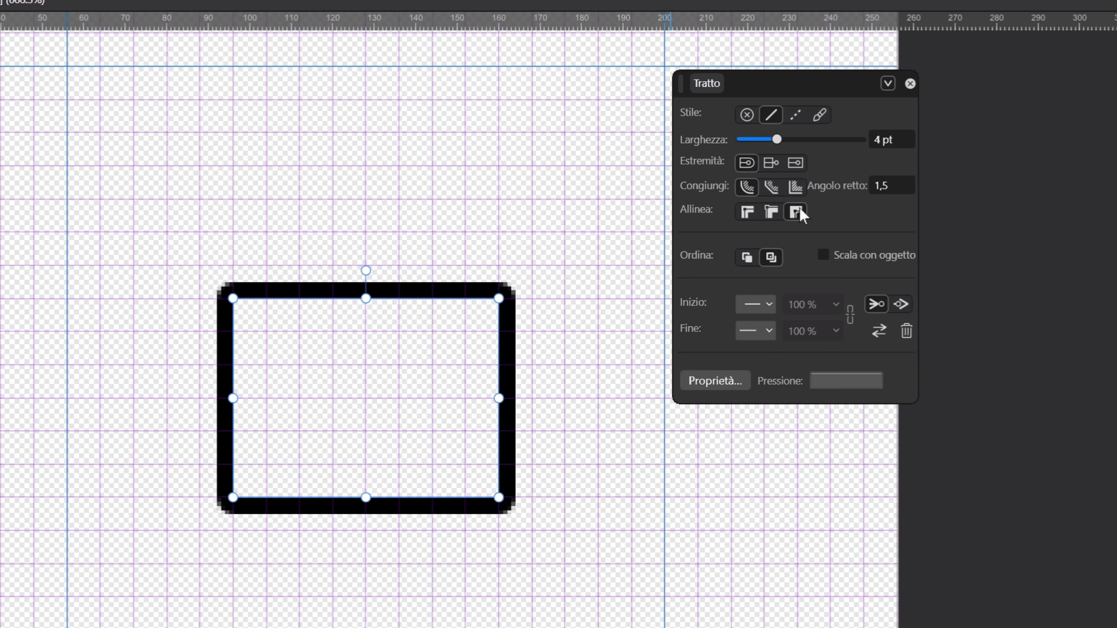
pyautogui.click(773, 212)
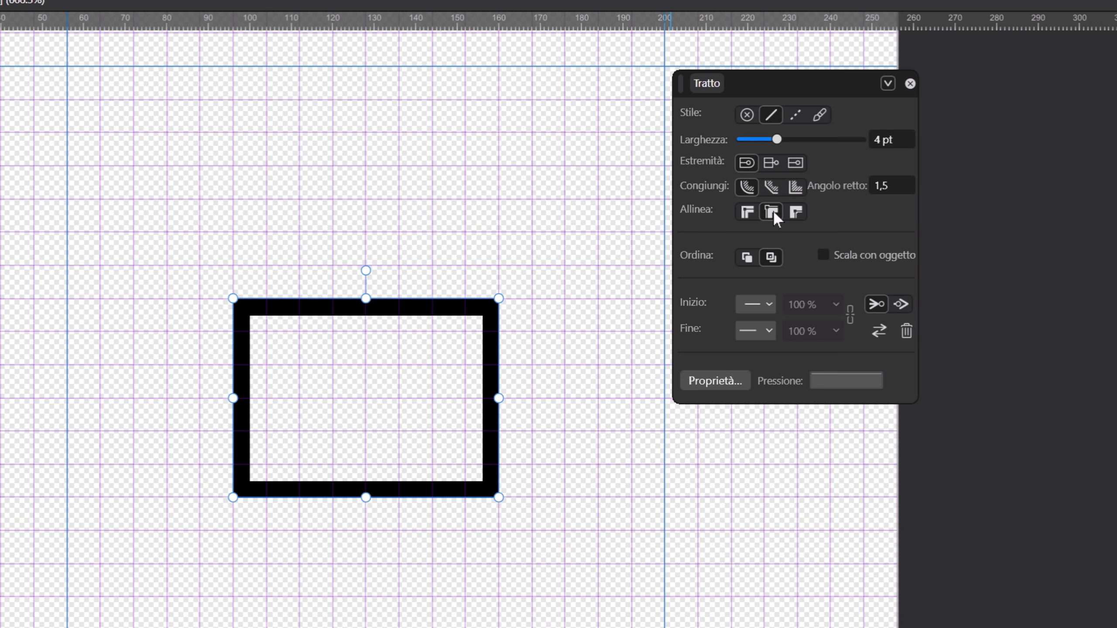
pyautogui.moveTo(715, 92); pyautogui.dragTo(1114, 66)
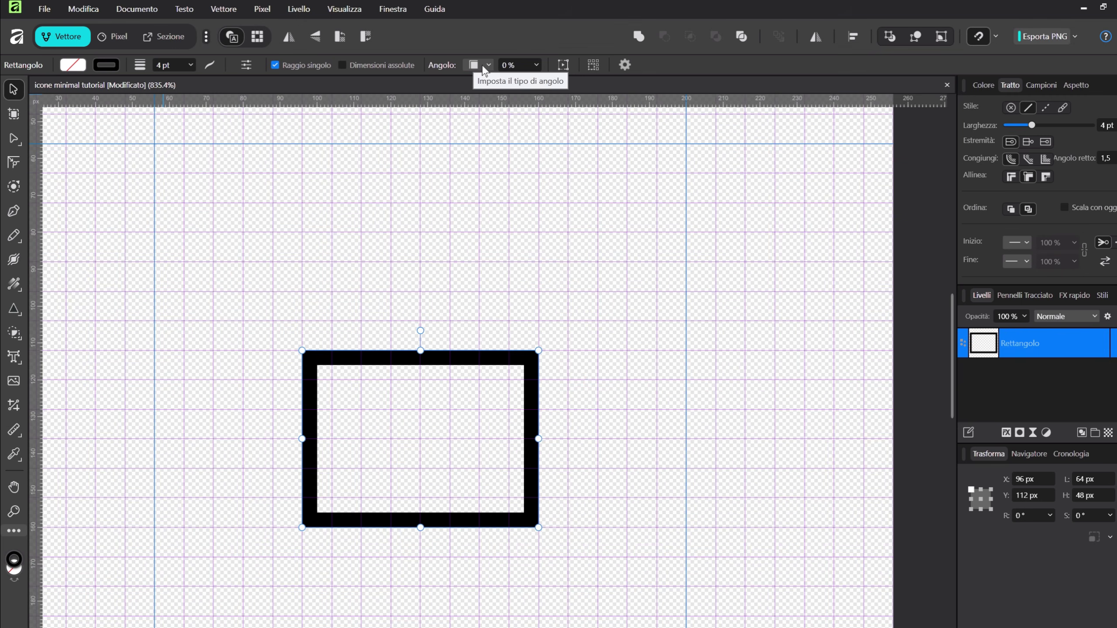
# Round all corners of the house body rectangle by 4 %
pyautogui.moveTo(501, 66); pyautogui.dragTo(519, 140)
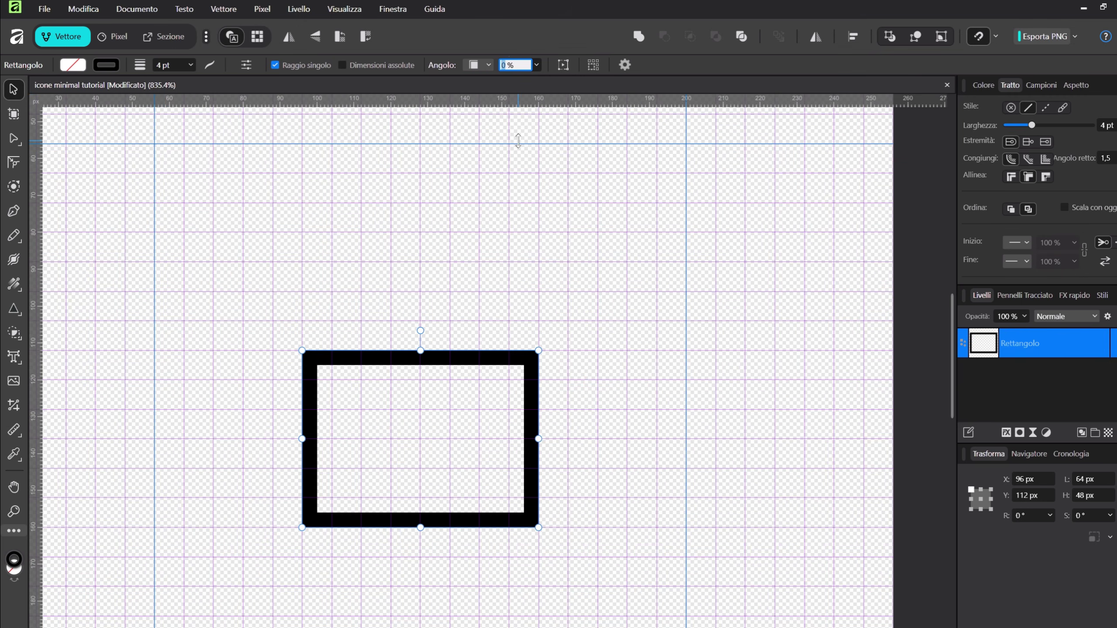
pyautogui.write('4')
pyautogui.press('Return')
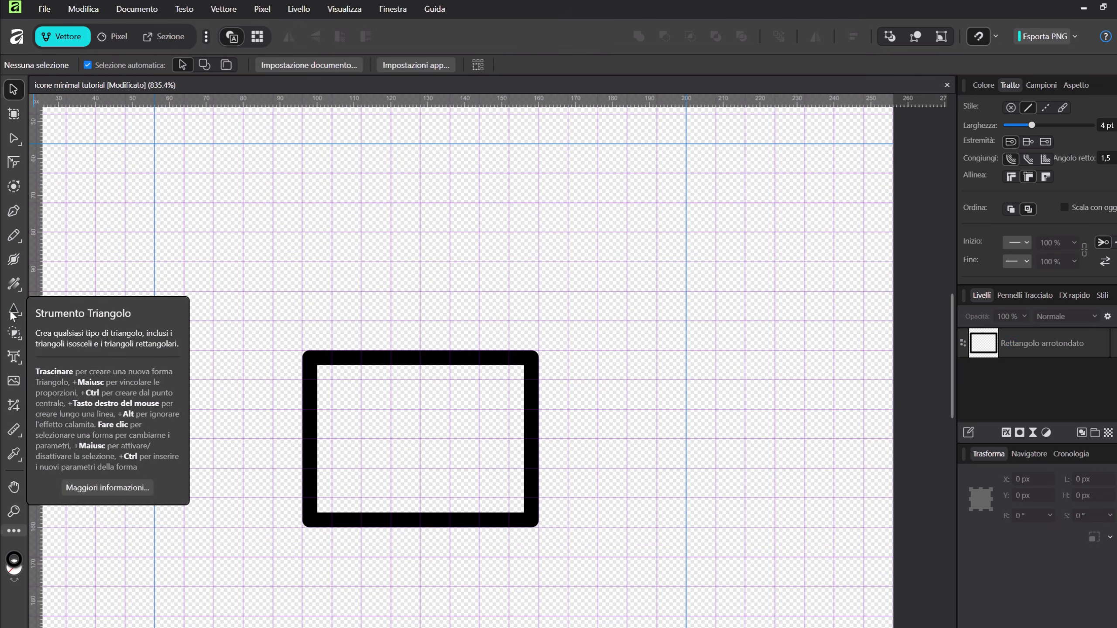
# Draw a 64 × 32 px triangle resting on the rectangle's upper edge as the roof, and deselect it
pyautogui.click(21, 309)
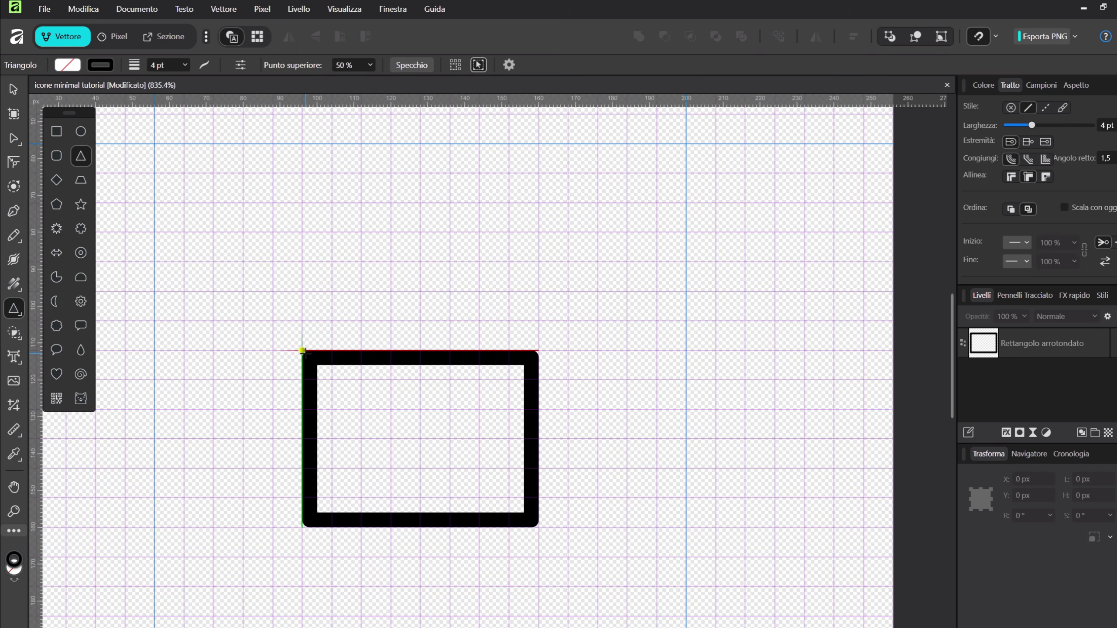
pyautogui.moveTo(302, 350); pyautogui.dragTo(536, 231)
pyautogui.press('v')
pyautogui.scroll(1, 471, 339)
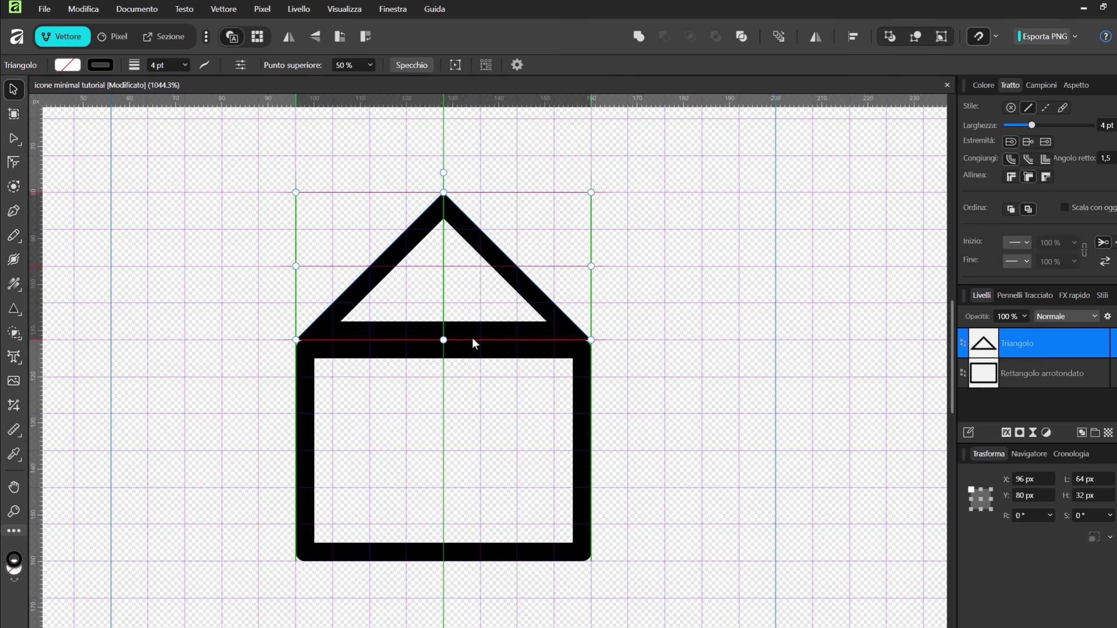
pyautogui.click(650, 372)
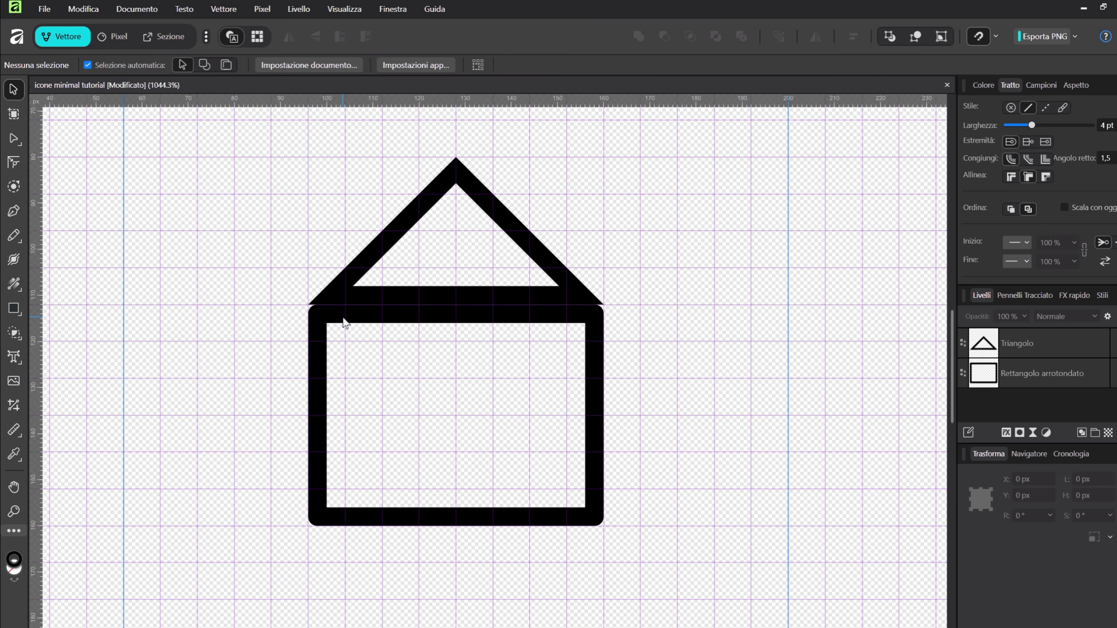
# Turn off Raggio singolo for the house body and make its two upper corners square at 0 %
pyautogui.click(344, 323)
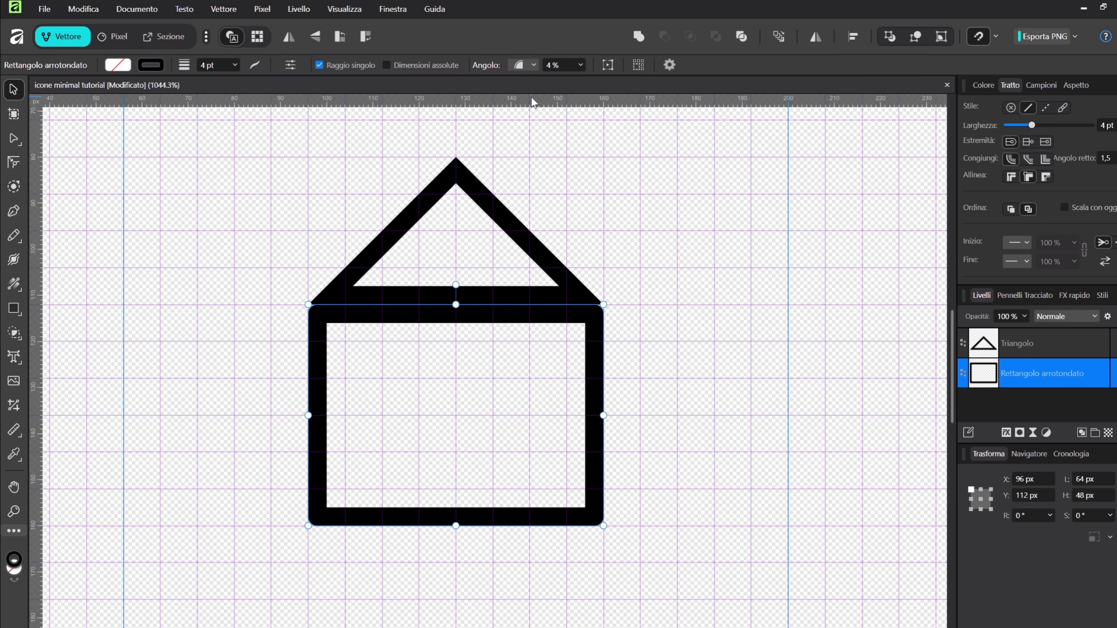
pyautogui.click(320, 65)
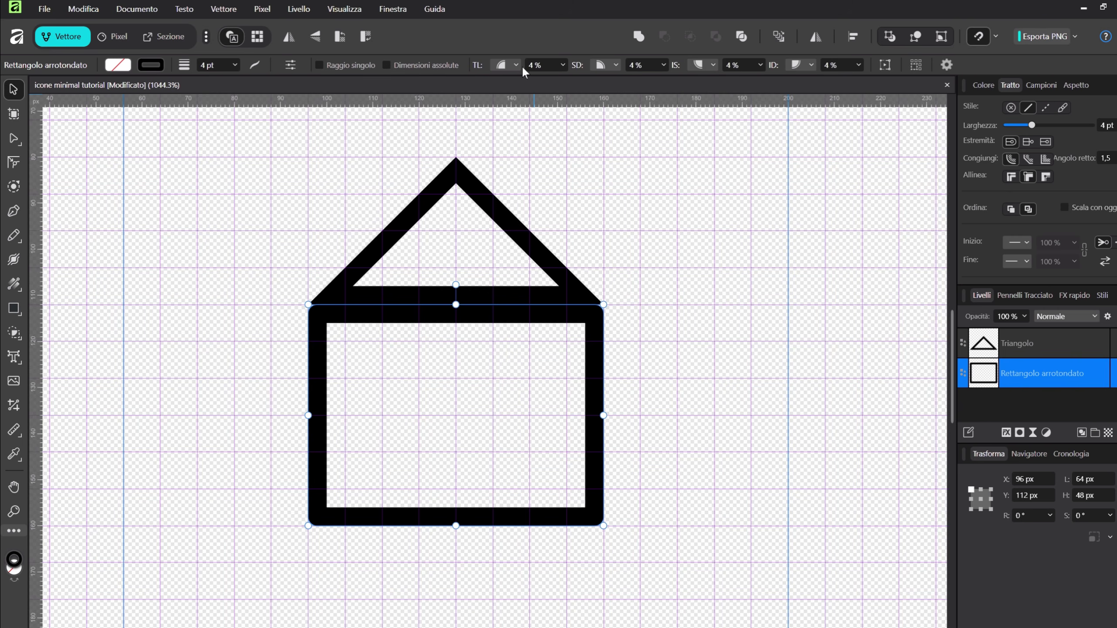
pyautogui.click(563, 65)
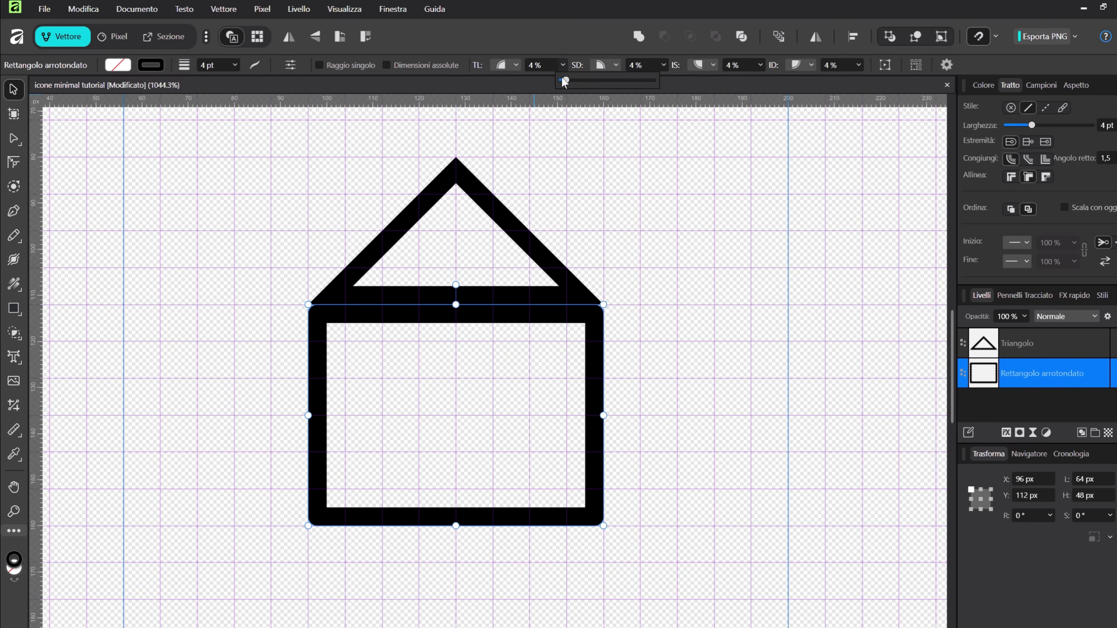
pyautogui.moveTo(563, 79); pyautogui.dragTo(537, 82)
pyautogui.click(663, 64)
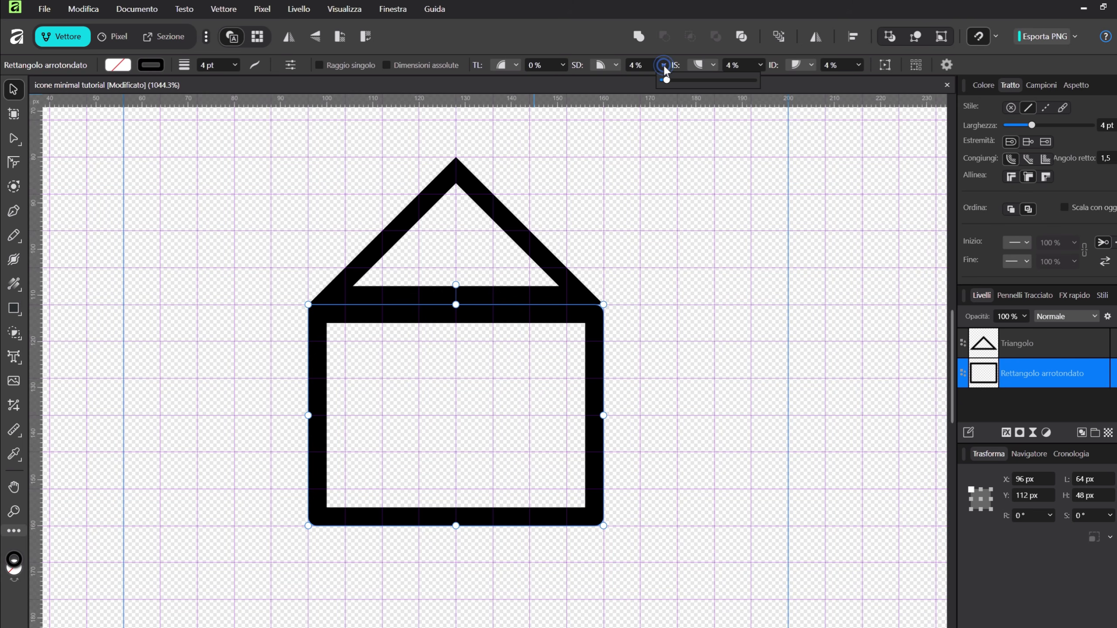
pyautogui.moveTo(667, 80); pyautogui.dragTo(634, 82)
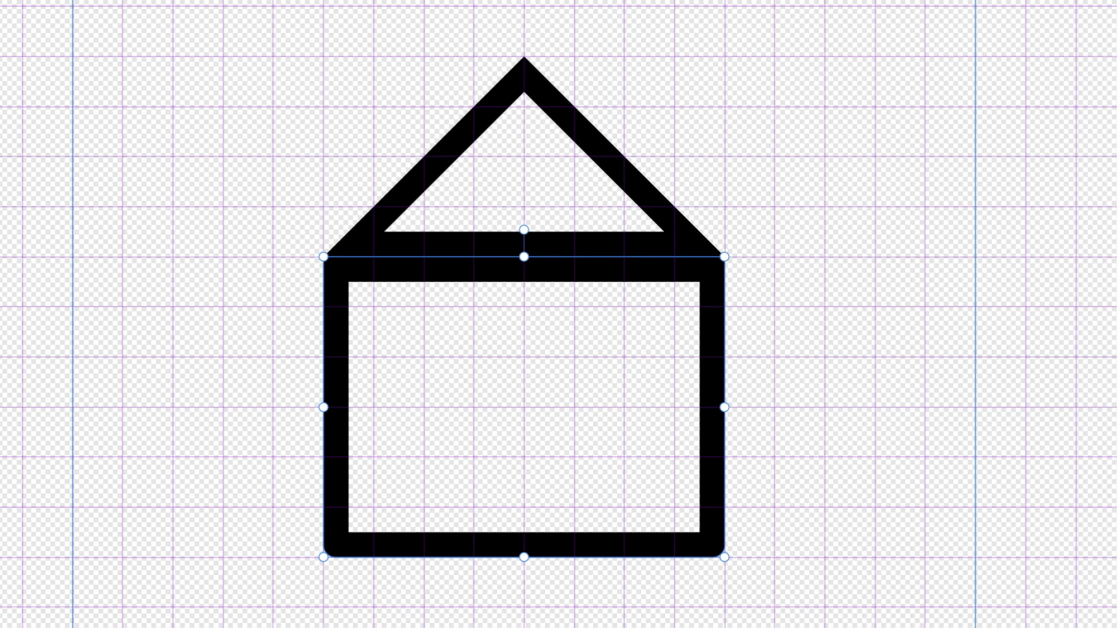
pyautogui.click(606, 65)
pyautogui.click(609, 80)
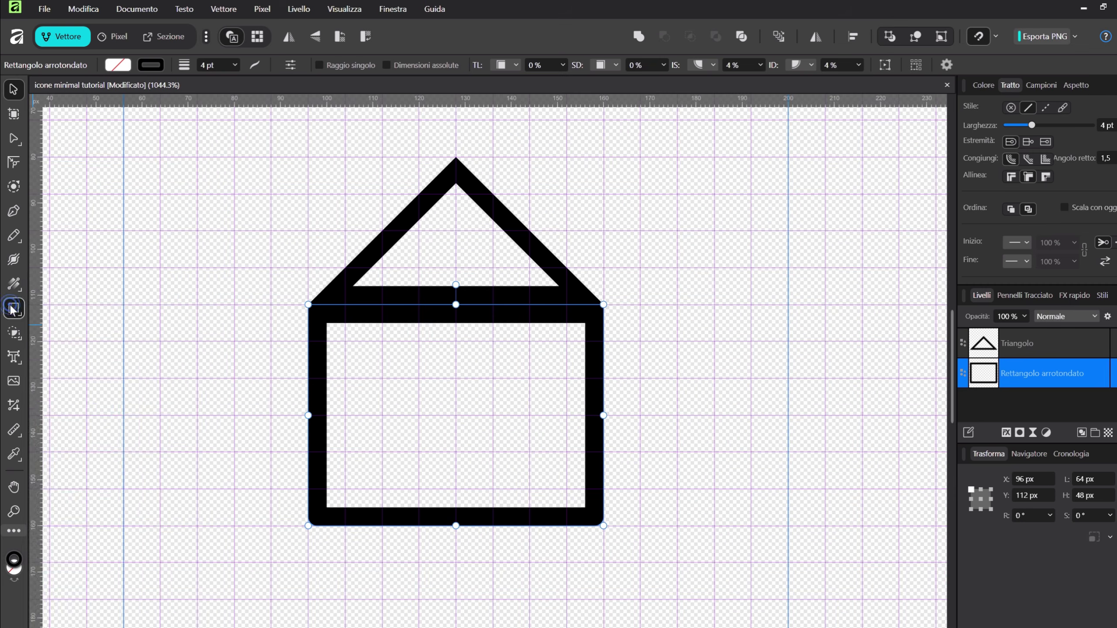
# Draw a 16 × 24 px rectangle at X 120, Y 128 px inside the house body as the door, keeping it selected
pyautogui.click(14, 309)
pyautogui.click(86, 283)
pyautogui.moveTo(419, 378)
pyautogui.mouseDown()
pyautogui.moveTo(493, 397)
pyautogui.moveTo(493, 489)
pyautogui.mouseUp()
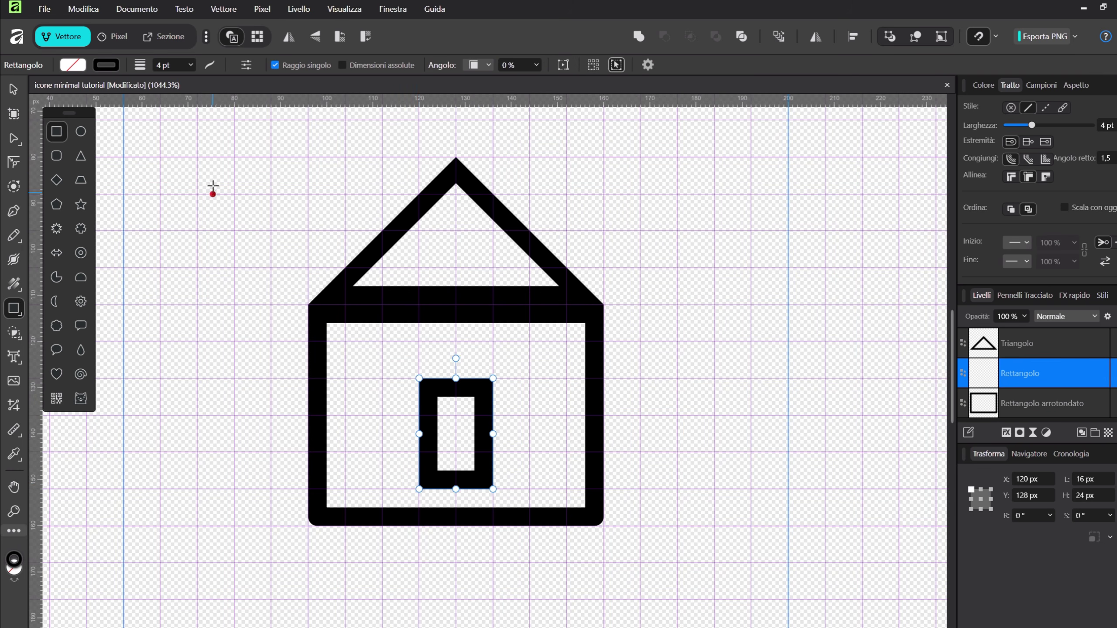
pyautogui.click(14, 91)
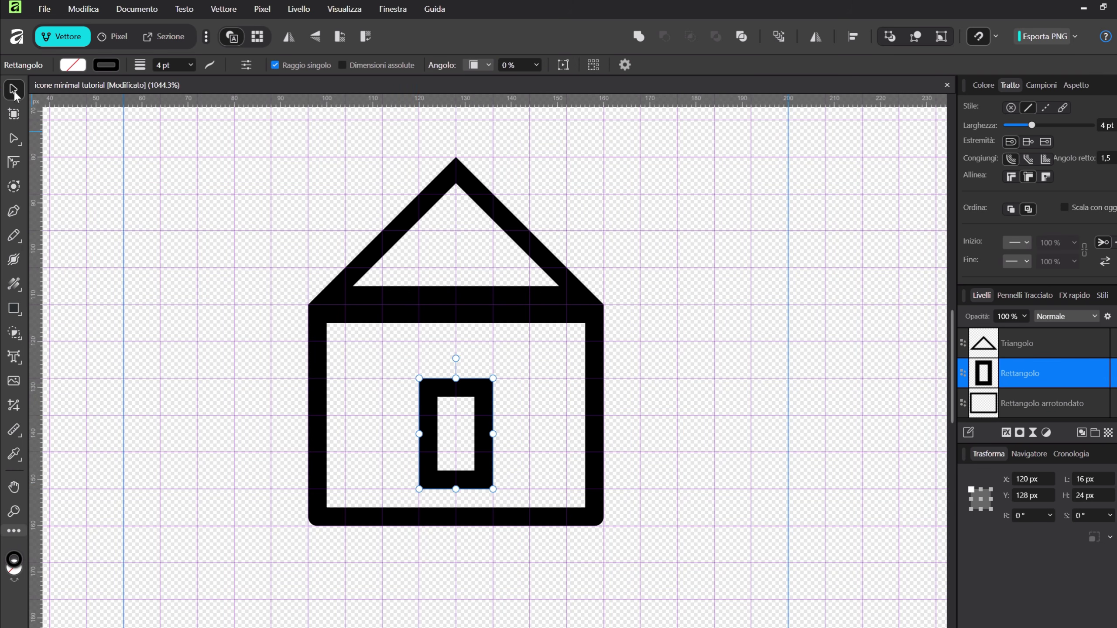
pyautogui.click(681, 412)
pyautogui.hotkey('ctrl', 'z')
# Turn off Raggio singolo for the door and set its top-left corner to Arrotondato with a 4 % radius
pyautogui.click(275, 64)
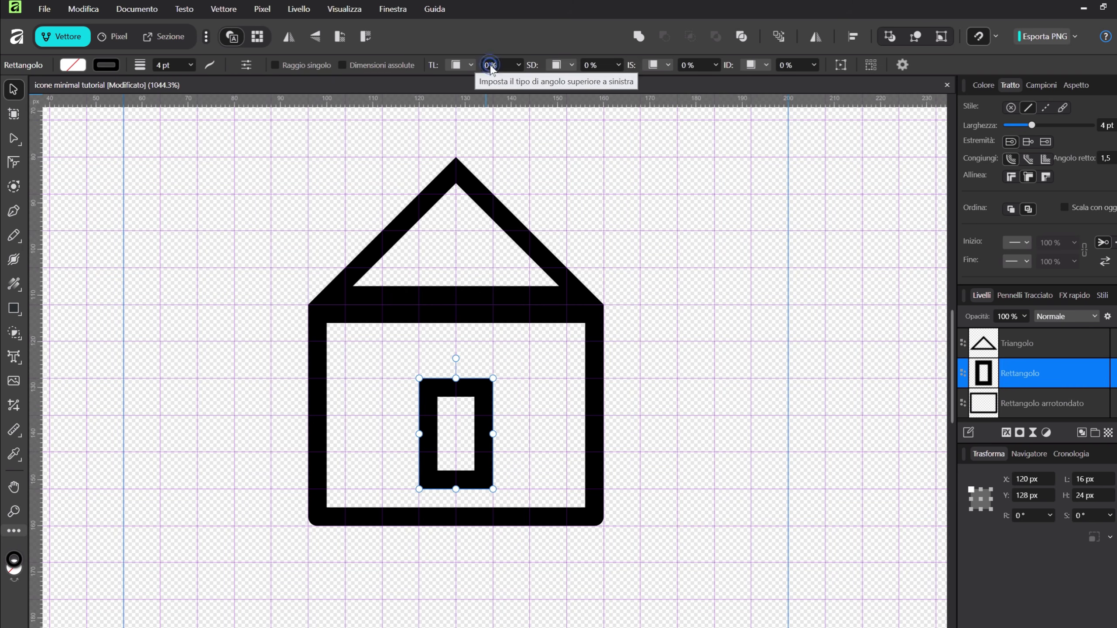
pyautogui.click(471, 64)
pyautogui.click(473, 93)
pyautogui.click(538, 65)
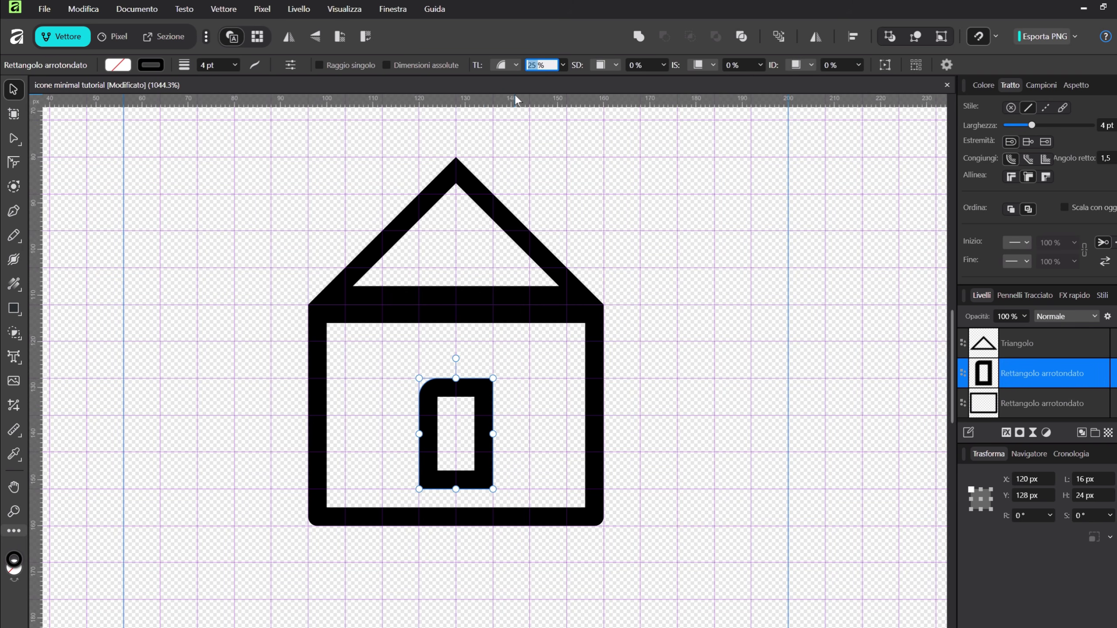
pyautogui.write('4')
pyautogui.press('Return')
# Set the door's top-right corner to Arrotondato with a 4 % radius
pyautogui.click(606, 65)
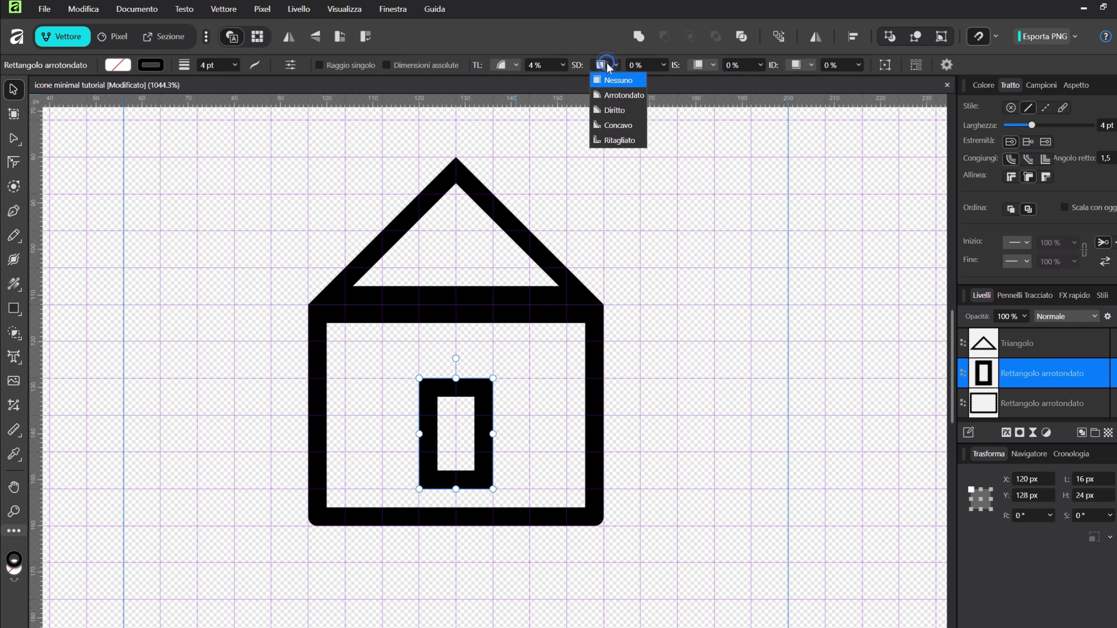
pyautogui.click(608, 93)
pyautogui.click(637, 65)
pyautogui.write('4')
pyautogui.press('Return')
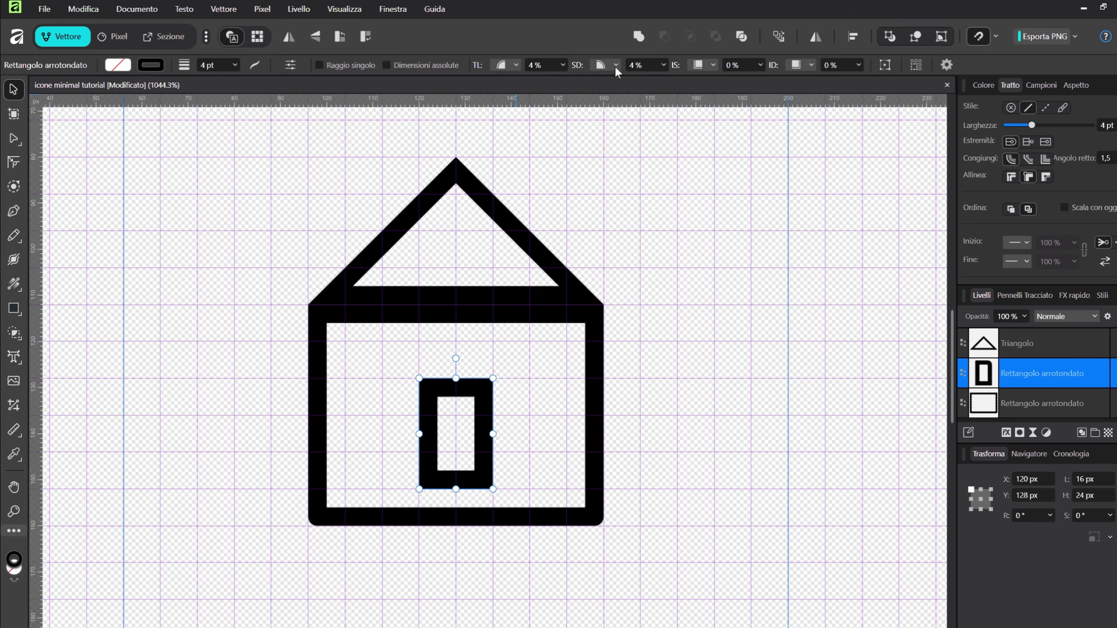
# Duplicate the door and place the copy over the roof's lower left slope at X 96, Y 88 px
pyautogui.click(678, 185)
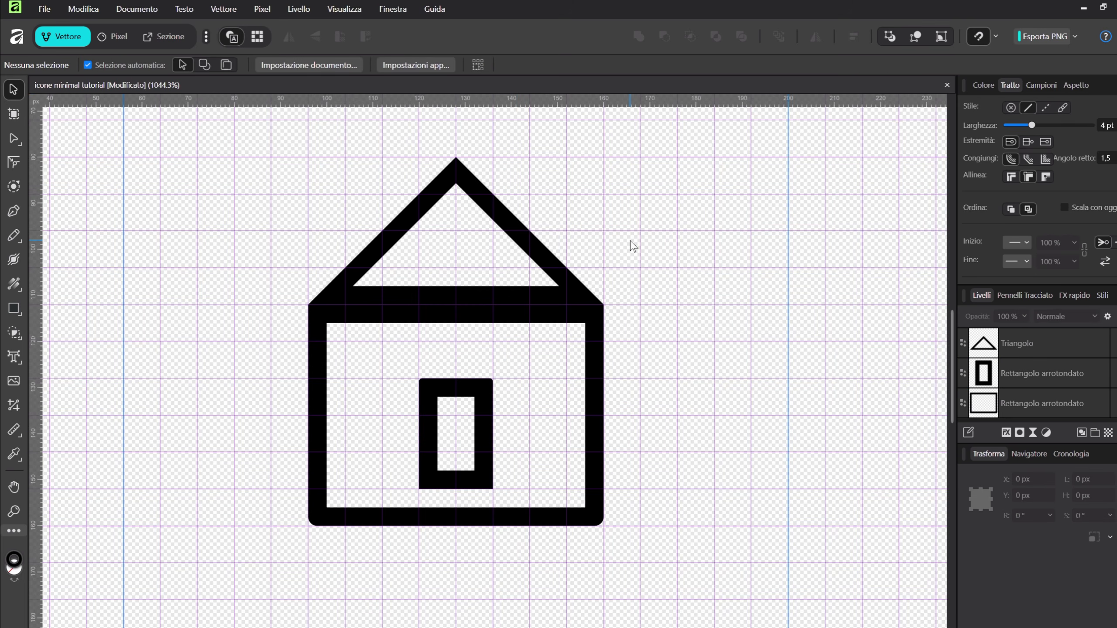
pyautogui.scroll(3, 491, 457)
pyautogui.click(401, 317)
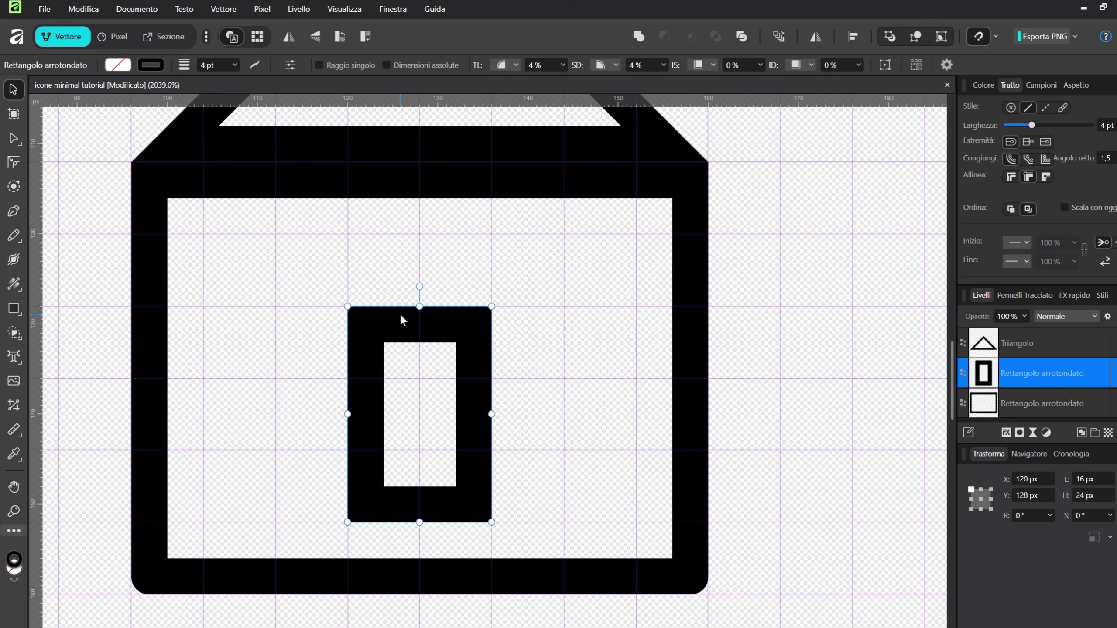
pyautogui.scroll(-4, 400, 316)
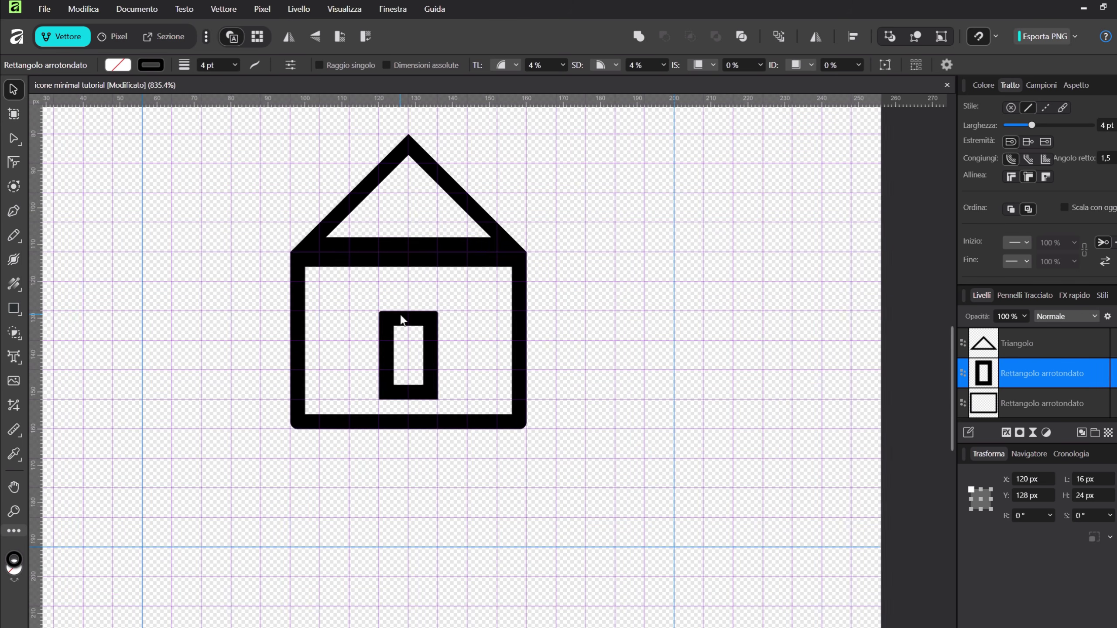
pyautogui.moveTo(401, 317); pyautogui.dragTo(347, 239)
# Resize the door copy to 8 × 16 px at X 100, Y 96 px to form the chimney
pyautogui.scroll(3, 348, 238)
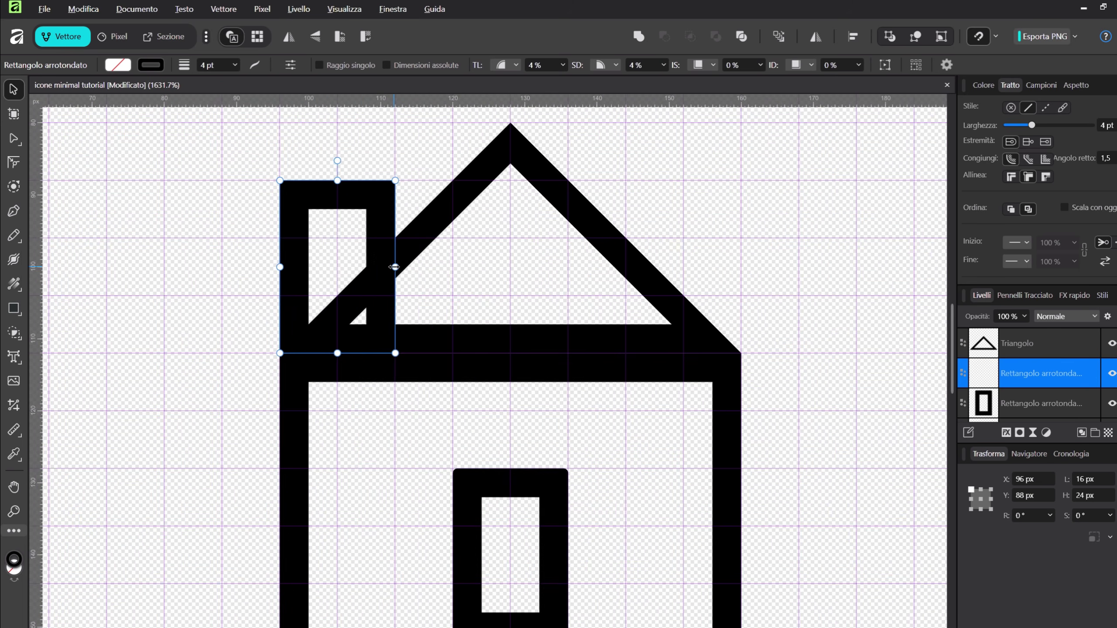
pyautogui.moveTo(395, 267); pyautogui.dragTo(347, 273)
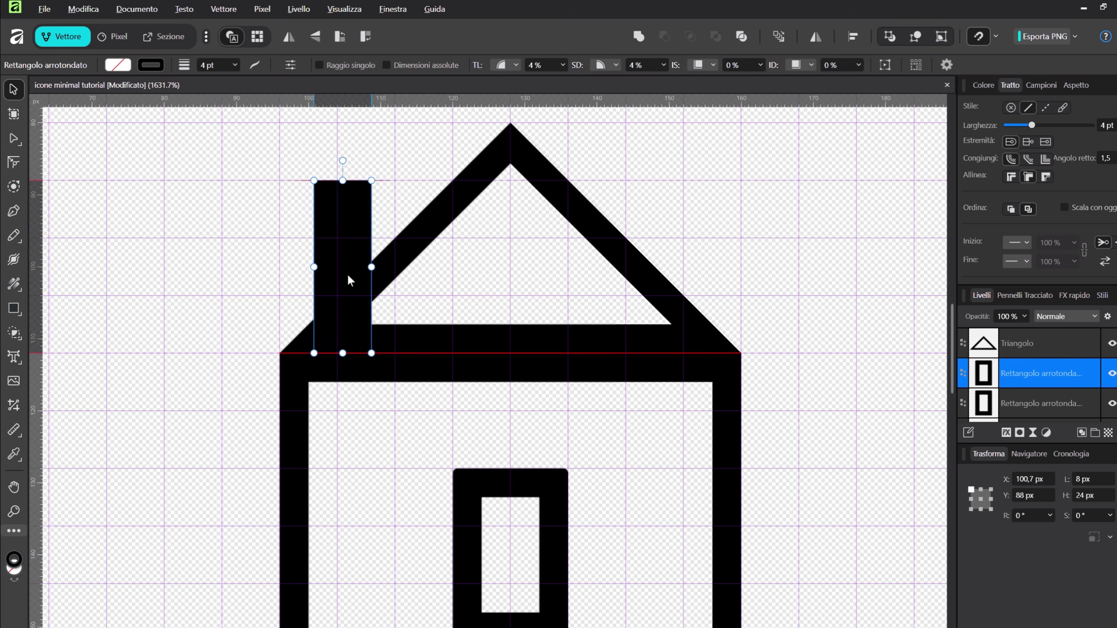
pyautogui.moveTo(331, 176); pyautogui.dragTo(330, 232)
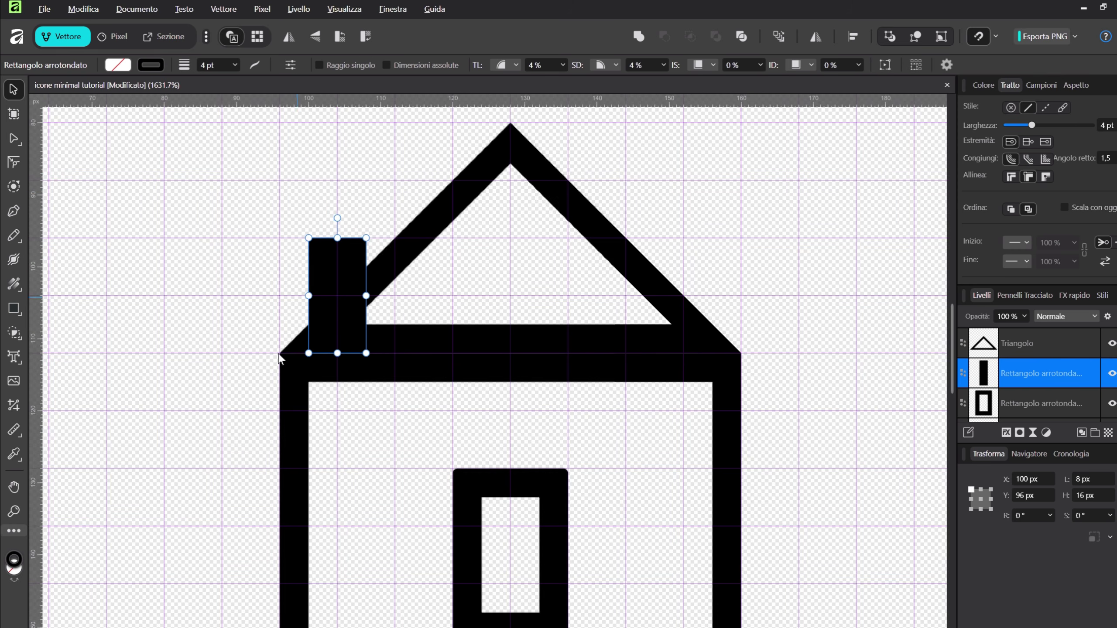
pyautogui.scroll(-2, 271, 435)
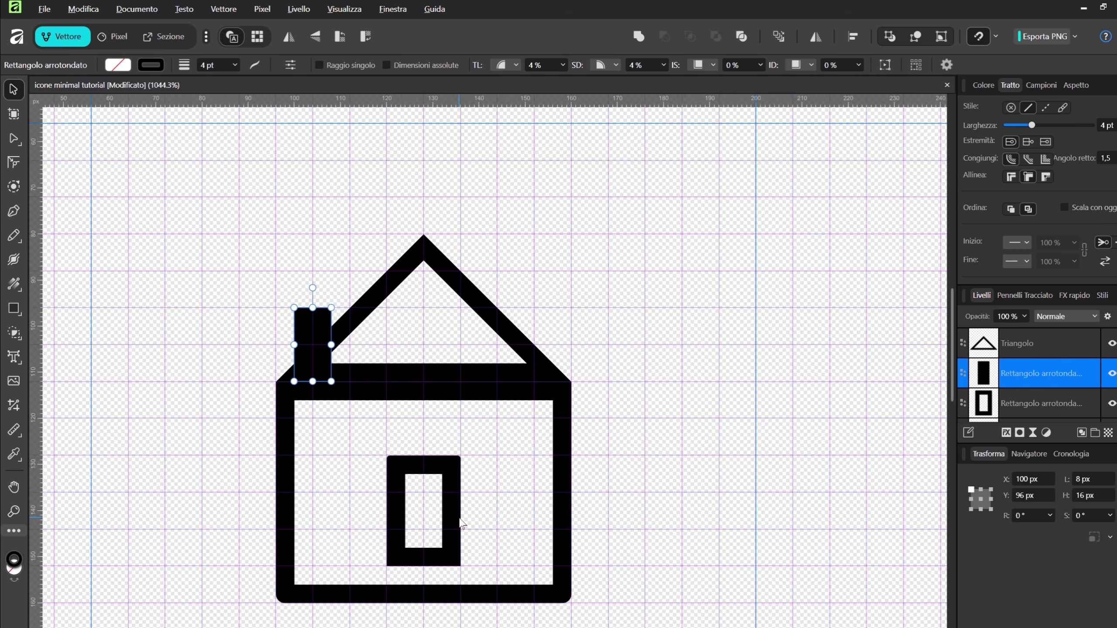
# With all house shapes selected, use Generatore forma with its create action to make a separate shape from the chimney area above the roof line
pyautogui.click(458, 520)
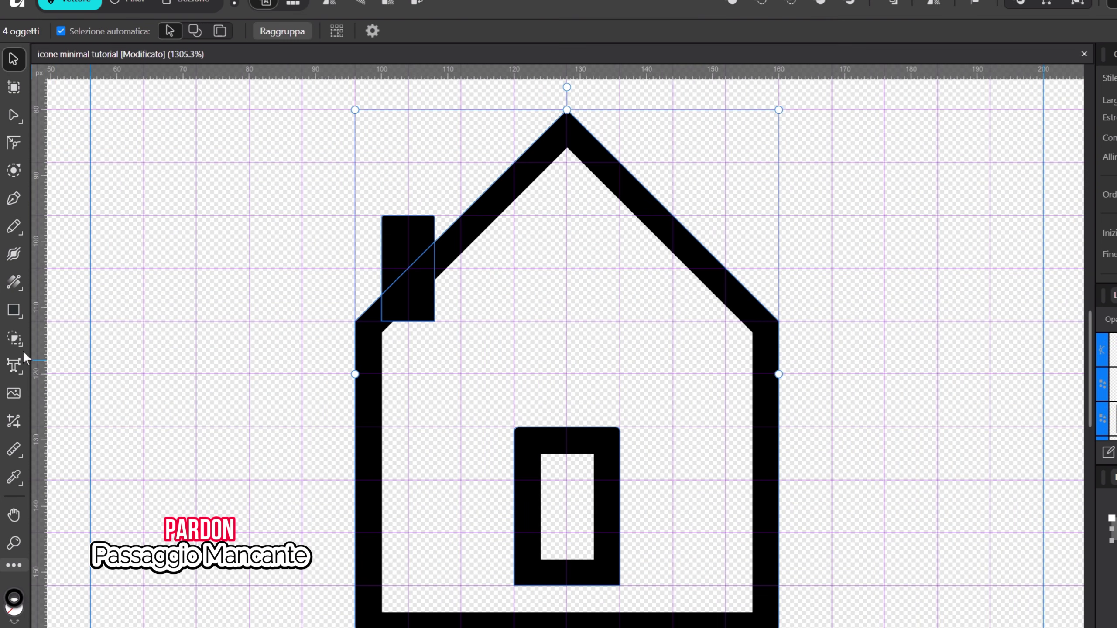
pyautogui.click(14, 341)
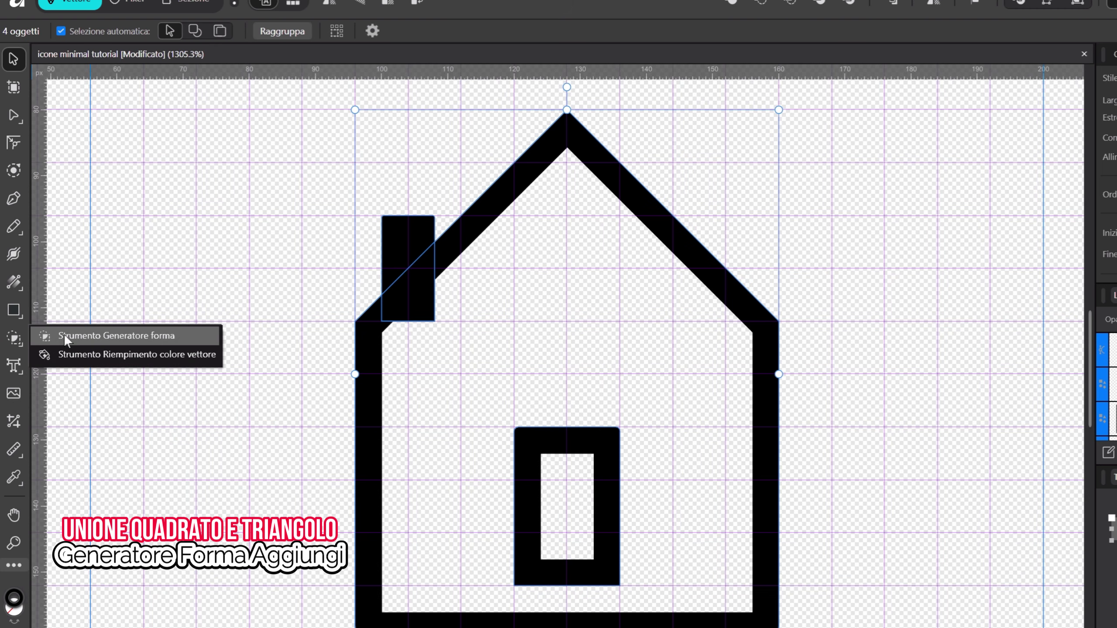
pyautogui.click(64, 335)
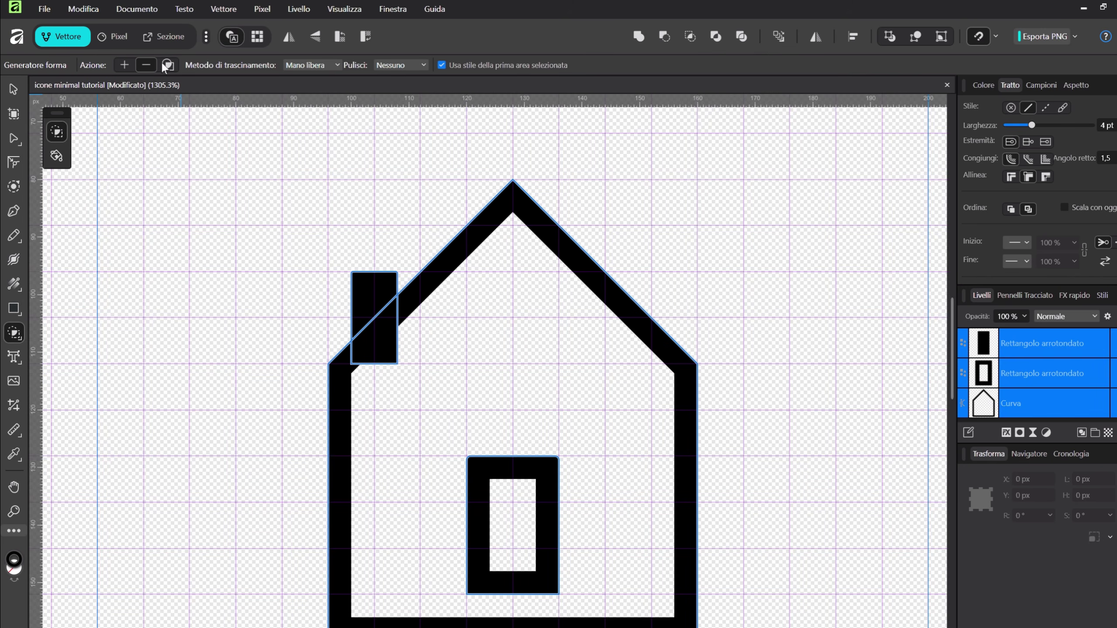
pyautogui.click(165, 66)
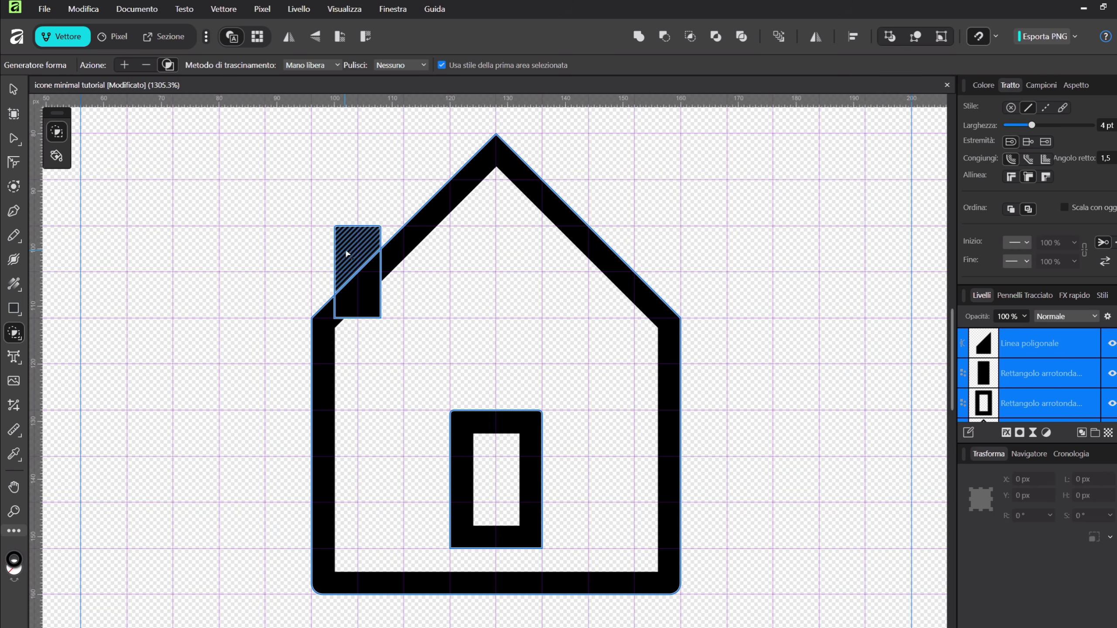
pyautogui.click(353, 254)
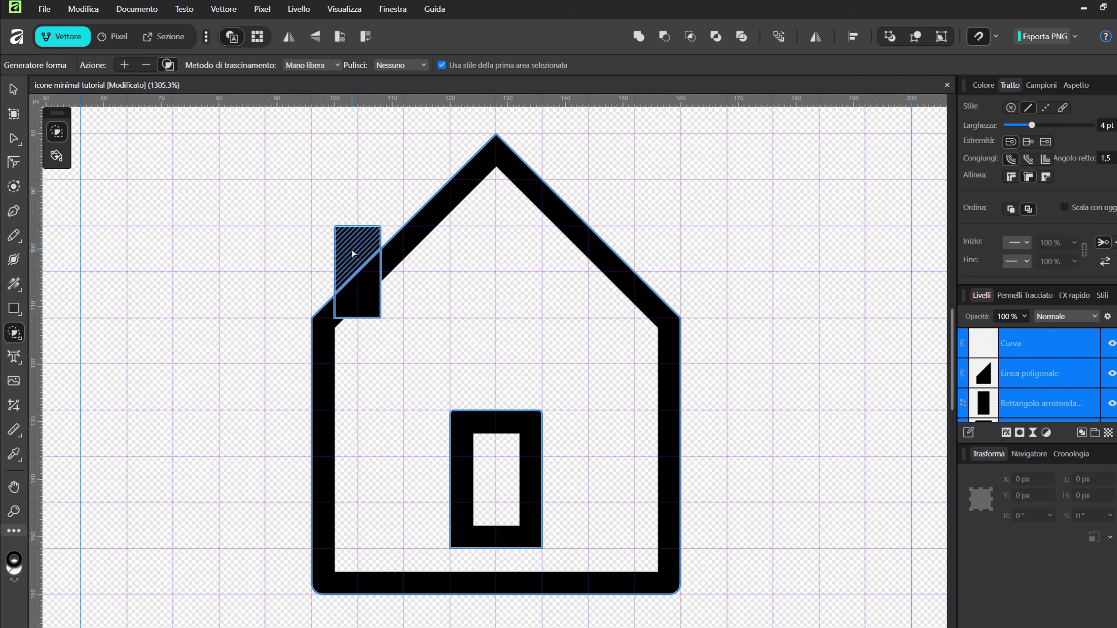
# Switch back to the Move tool, then float the Livelli list beside the house and lengthen it to show all the layers
pyautogui.press('v')
pyautogui.moveTo(981, 296); pyautogui.dragTo(680, 181)
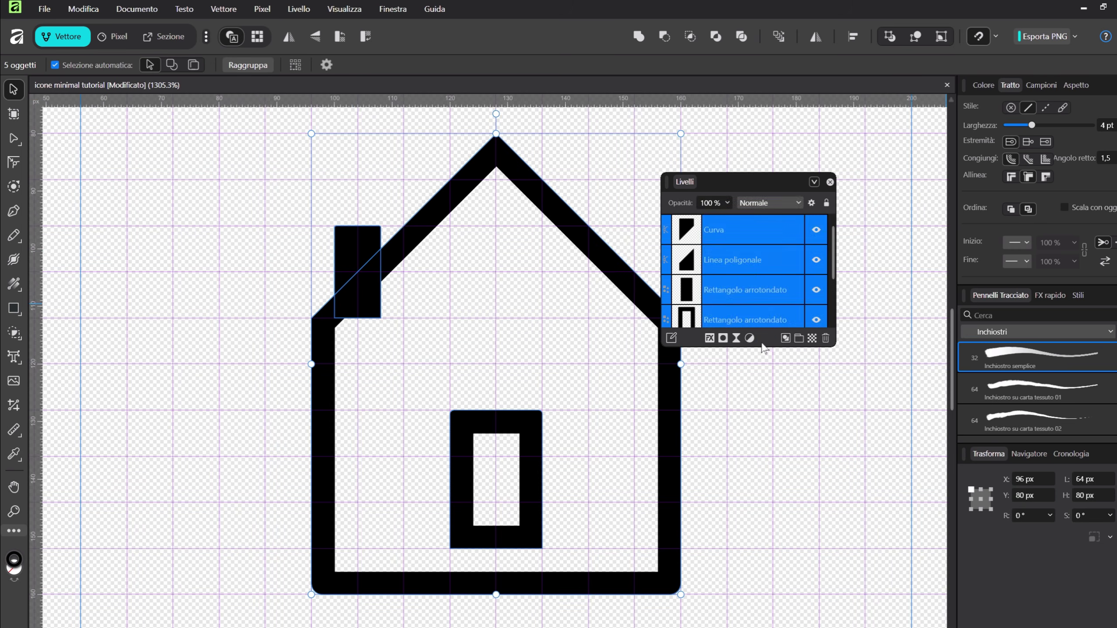
pyautogui.click(764, 350)
pyautogui.moveTo(765, 348); pyautogui.dragTo(737, 483)
# Toggle layer visibility to identify the surplus chimney pieces, then delete Linea poligonale and the full chimney rectangle, keeping the piece above the roof
pyautogui.click(824, 318)
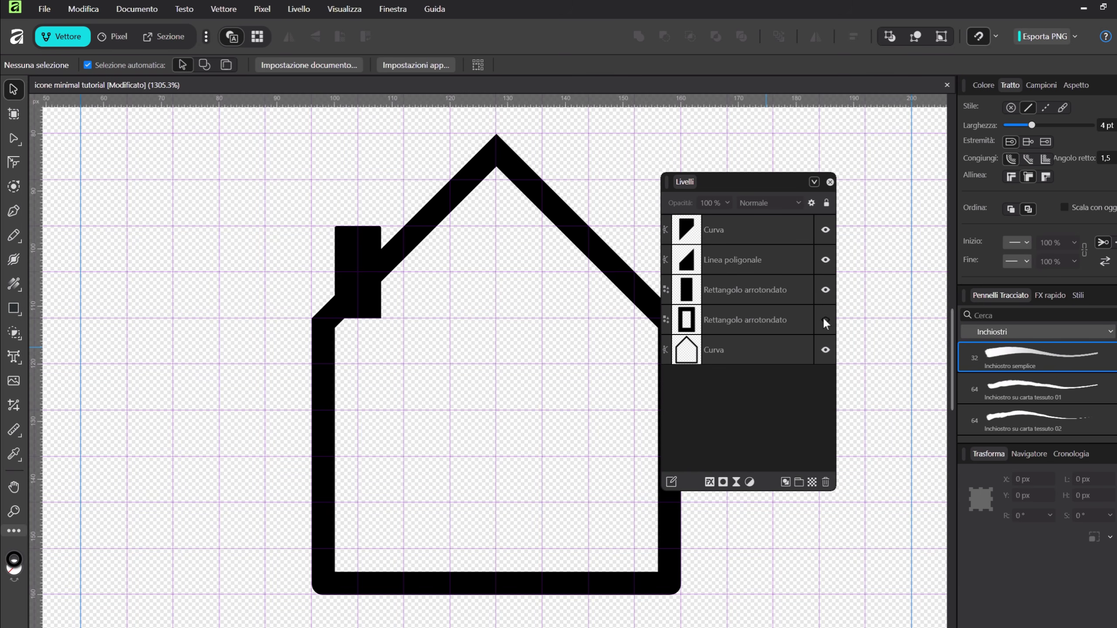
pyautogui.click(824, 317)
pyautogui.click(824, 291)
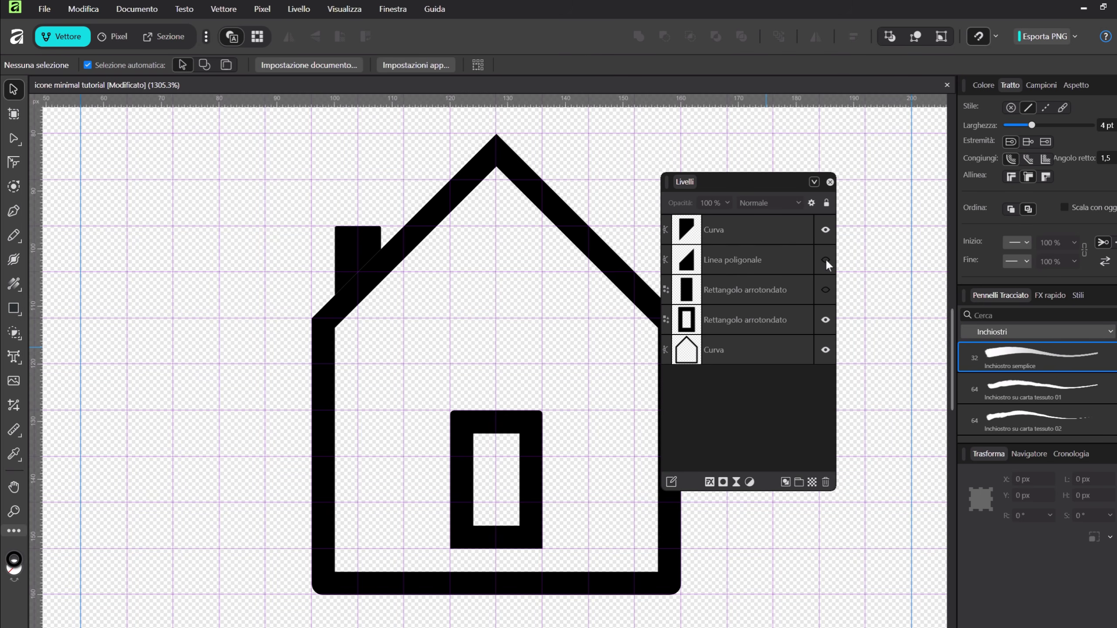
pyautogui.click(731, 259)
pyautogui.keyDown('shift'); pyautogui.click(715, 290); pyautogui.keyUp('shift')
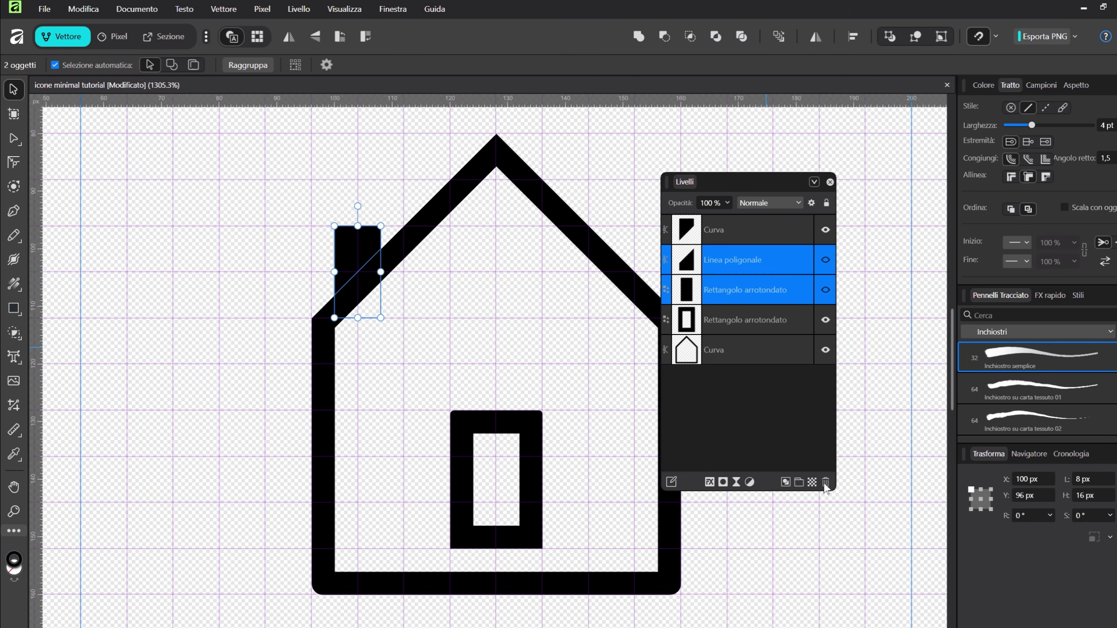
pyautogui.press('Delete')
pyautogui.click(348, 249)
pyautogui.moveTo(348, 249); pyautogui.dragTo(311, 210)
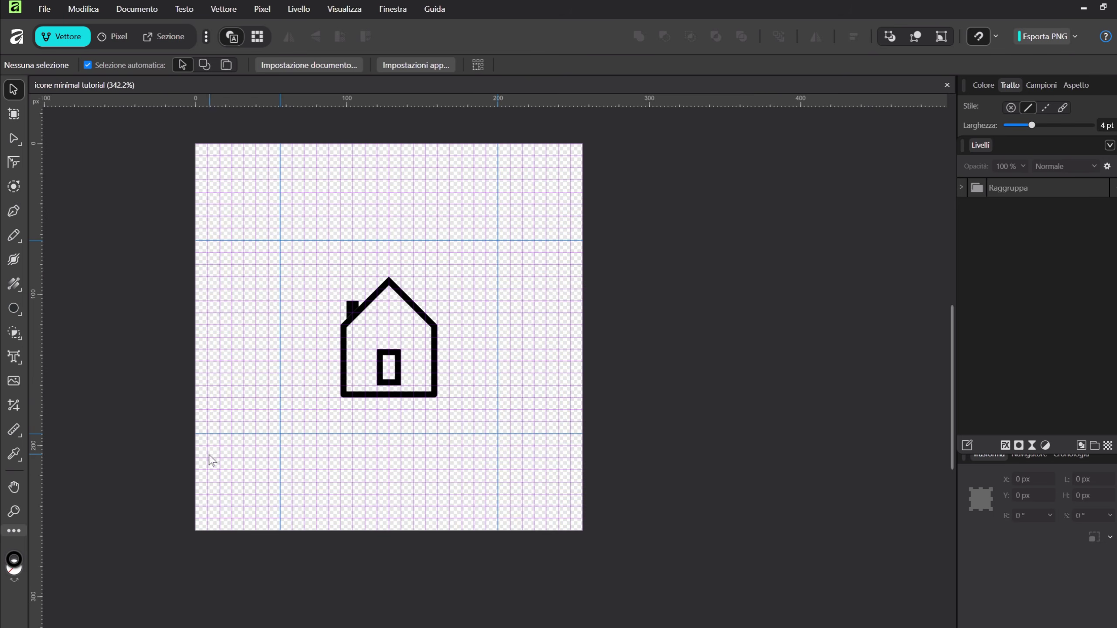
# Turn the document into a 256 × 256 px artboard containing the house group and place a duplicate artboard to its right
pyautogui.scroll(-2, 256, 484)
pyautogui.click(974, 192)
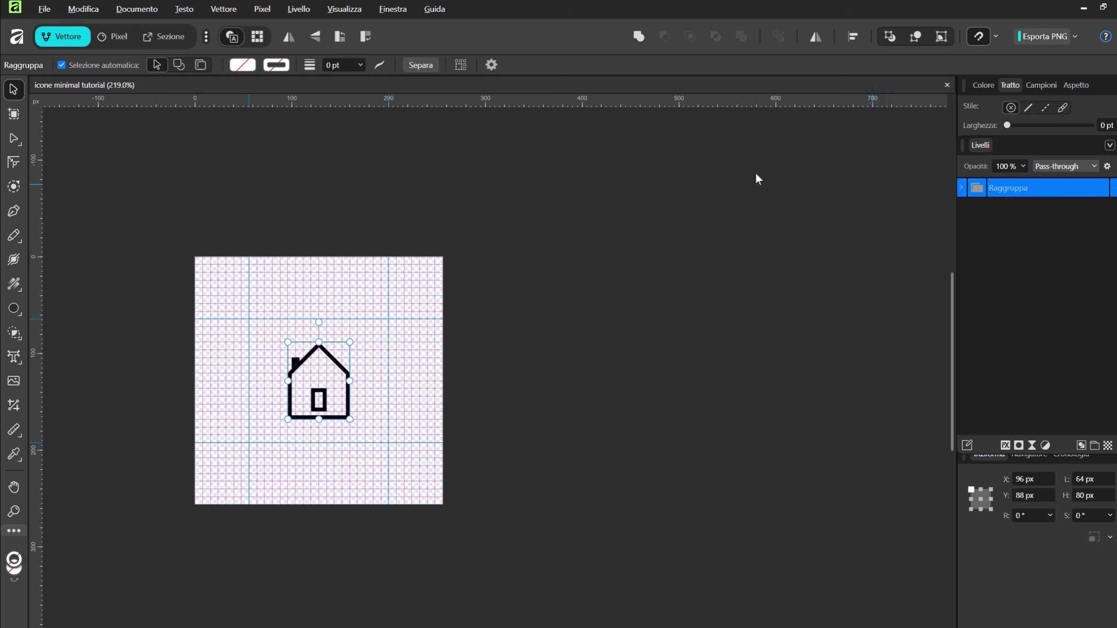
pyautogui.click(14, 114)
pyautogui.click(427, 65)
pyautogui.click(14, 89)
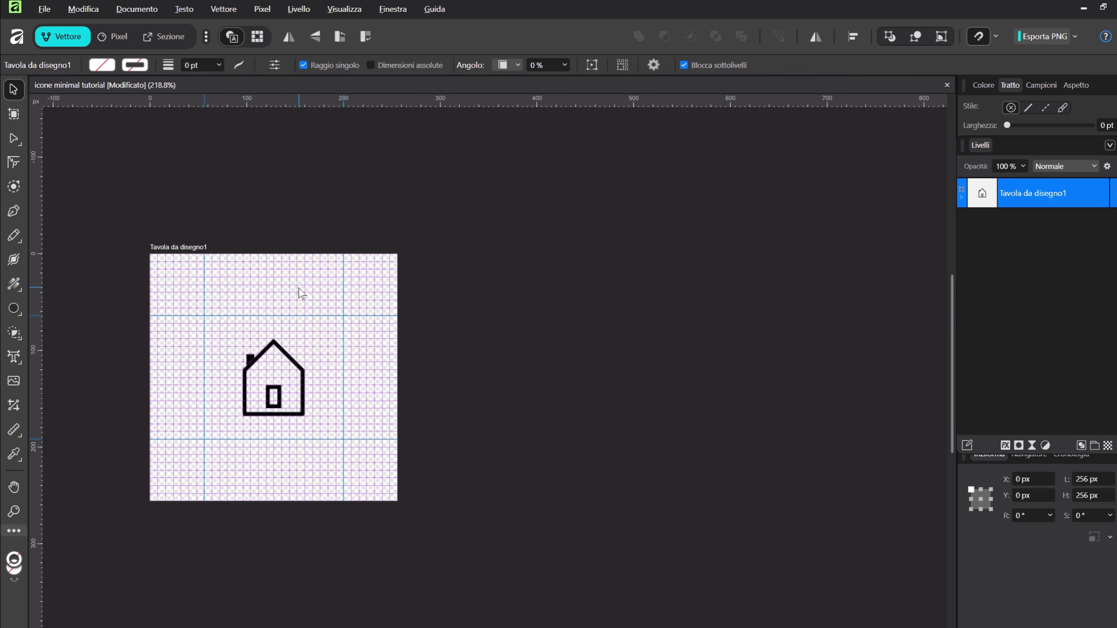
pyautogui.moveTo(295, 290); pyautogui.dragTo(563, 291)
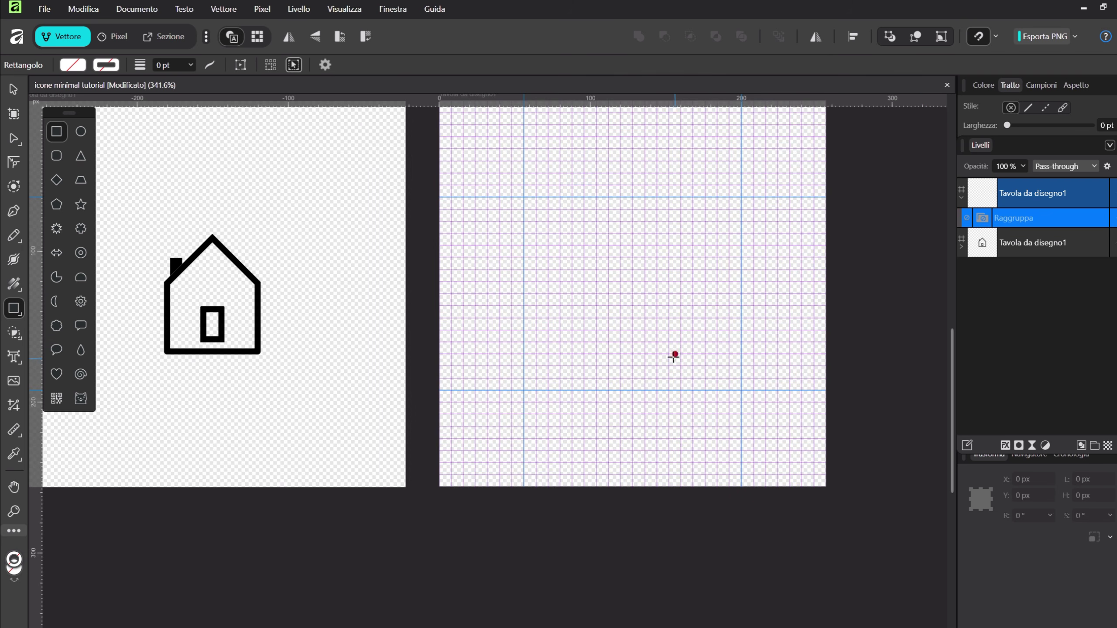
# Draw a 32 × 32 px circle at X 112, Y 88 px on the new artboard as the person's head
pyautogui.click(80, 132)
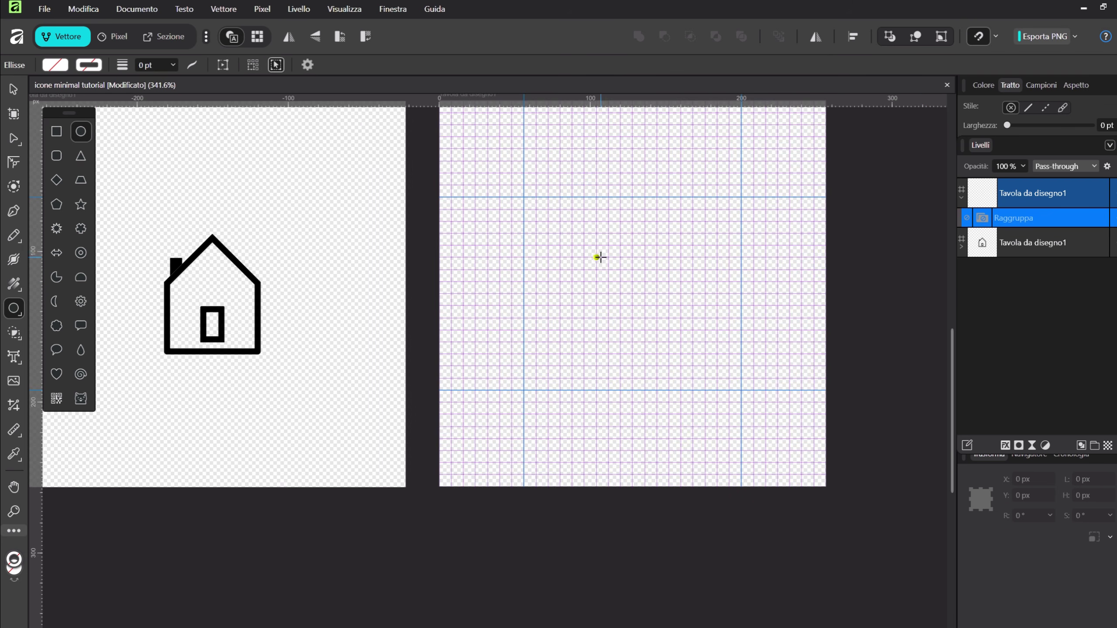
pyautogui.moveTo(613, 233); pyautogui.dragTo(622, 310)
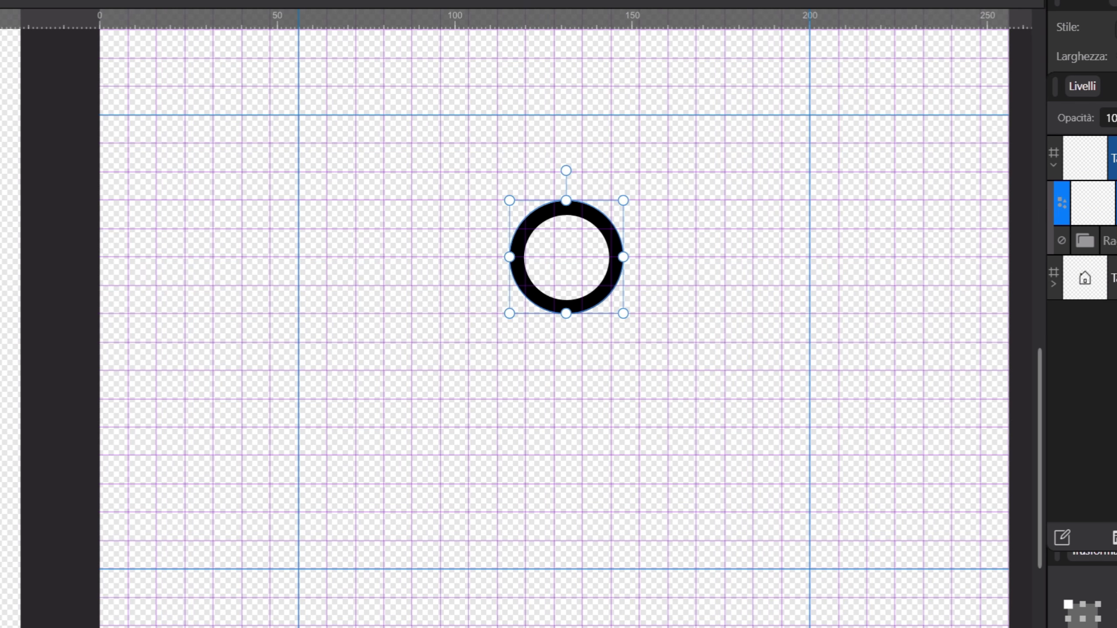
pyautogui.scroll(-2, 448, 319)
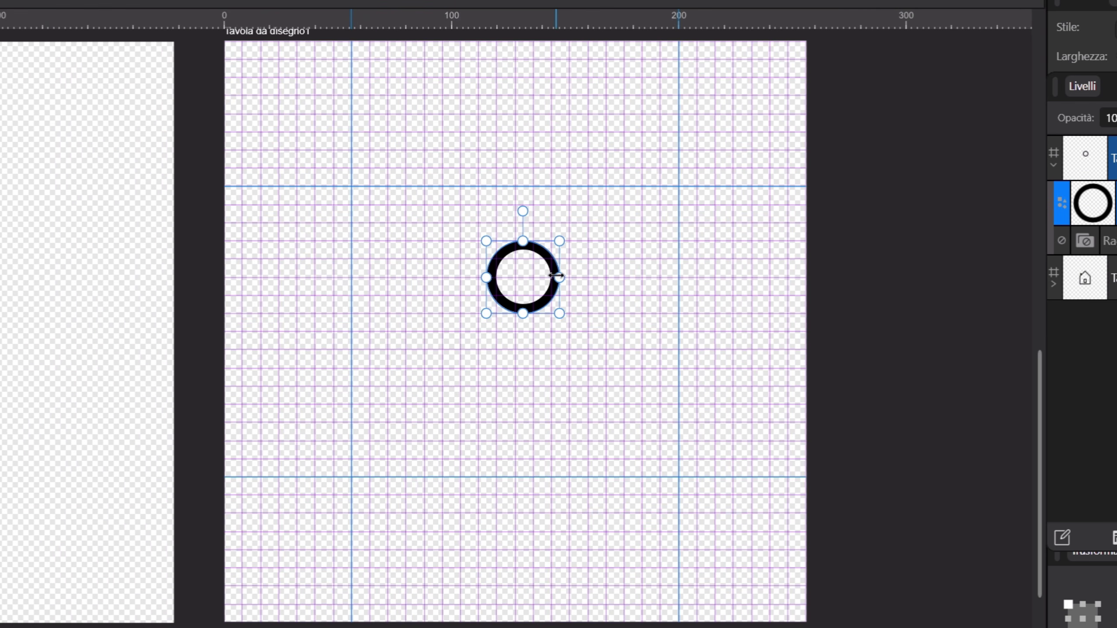
pyautogui.moveTo(550, 264); pyautogui.dragTo(543, 264)
pyautogui.scroll(3, 486, 338)
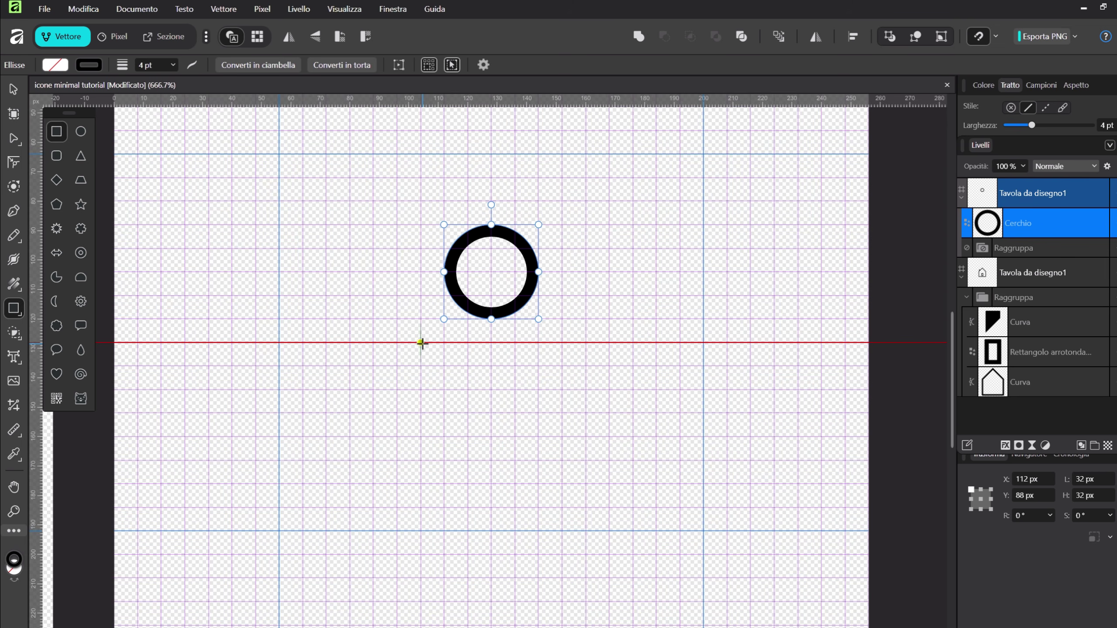
# Draw a 40 × 48 px rectangle as the person's body and centre it directly beneath the head at X 108, Y 120 px
pyautogui.moveTo(421, 343); pyautogui.dragTo(541, 485)
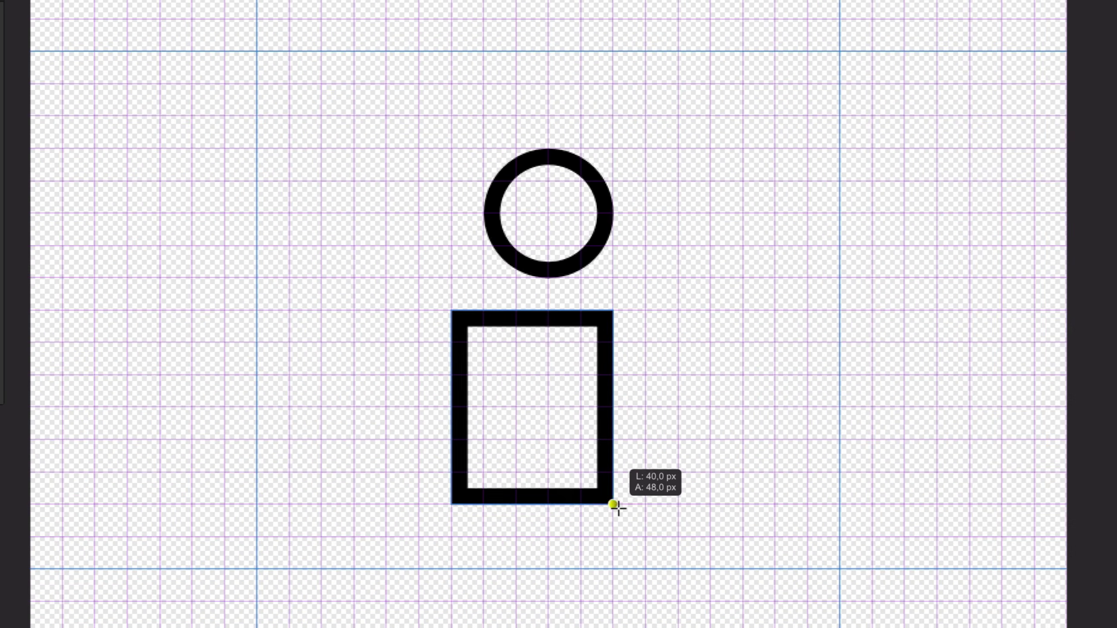
pyautogui.moveTo(618, 509); pyautogui.dragTo(613, 504)
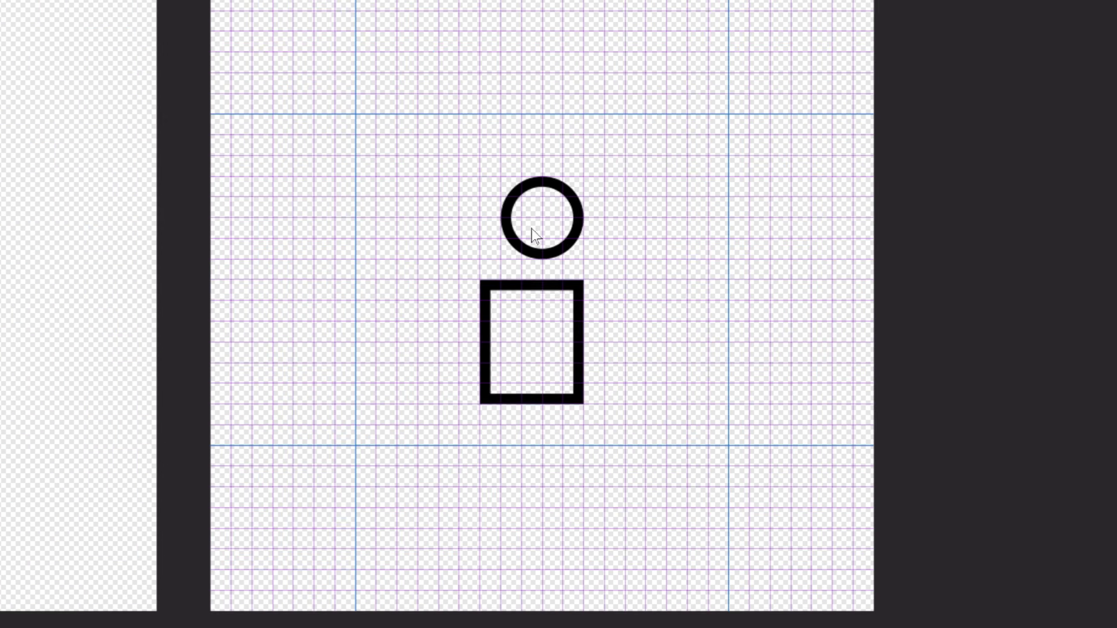
pyautogui.moveTo(565, 288); pyautogui.dragTo(575, 270)
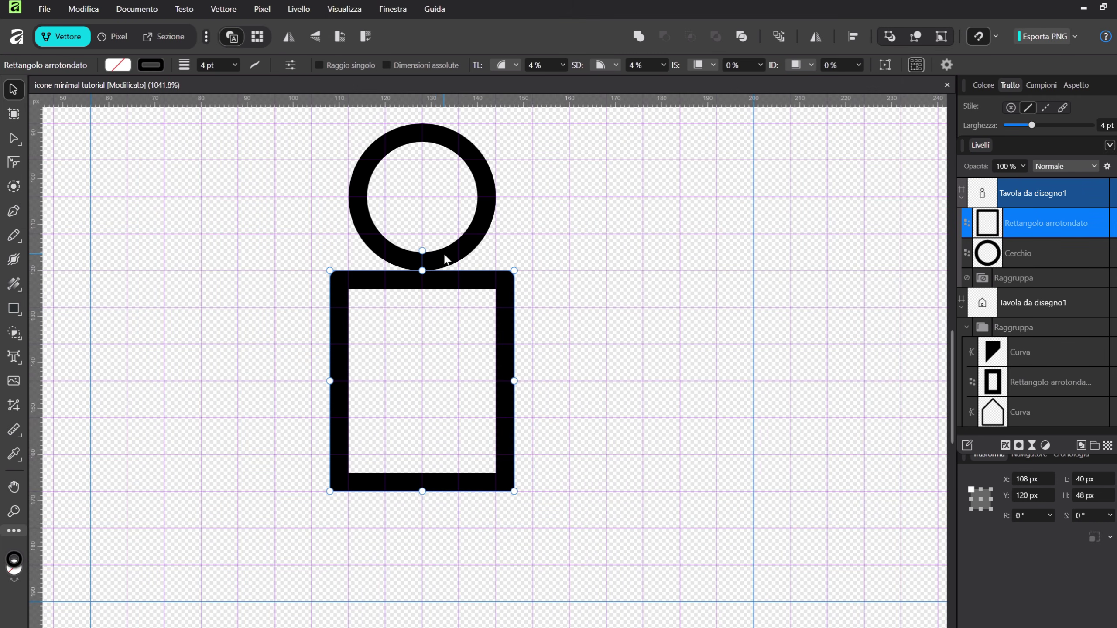
# Duplicate the head circle twice as shoulders, placing one copy at X 120, Y 120 px and the other symmetrically on the body's opposite side
pyautogui.moveTo(436, 257); pyautogui.dragTo(484, 399)
pyautogui.hotkey('ctrl', 'j')
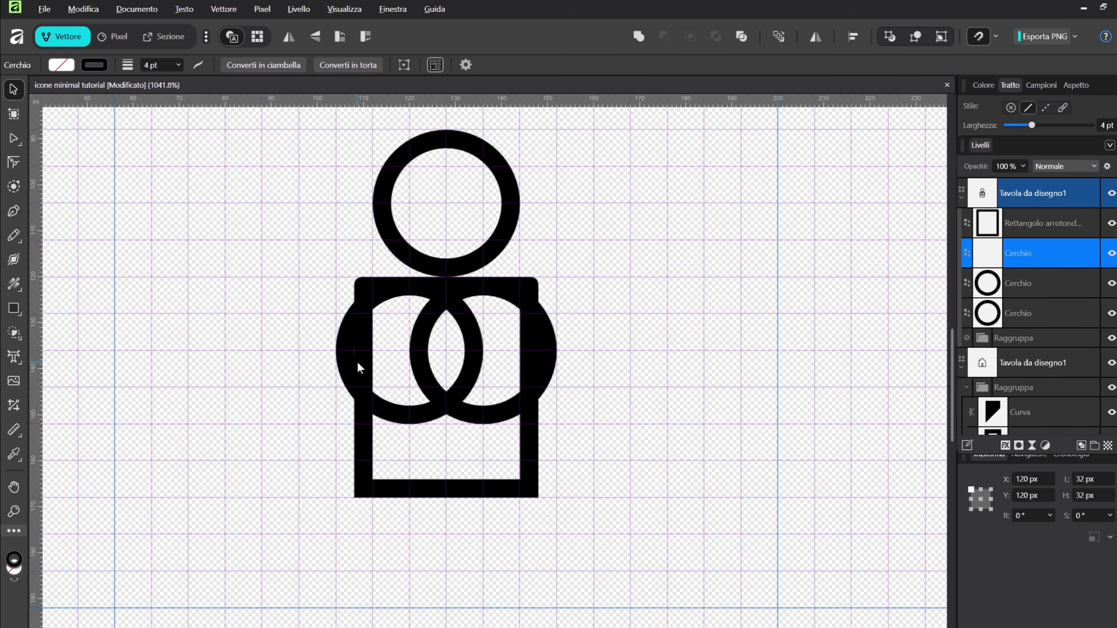
pyautogui.scroll(2, 356, 361)
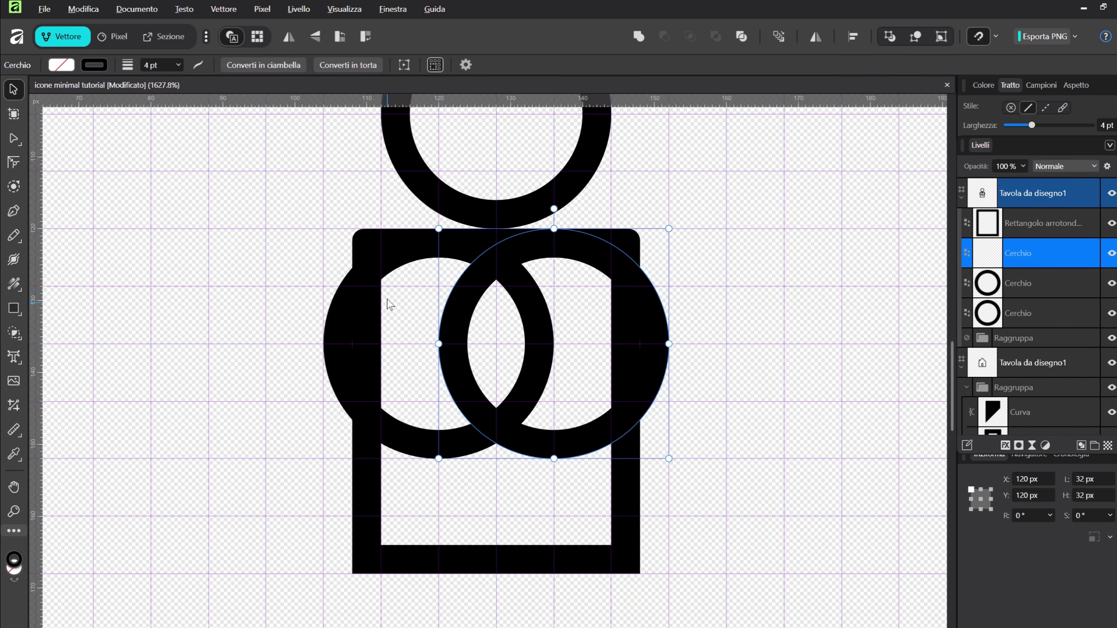
pyautogui.click(358, 279)
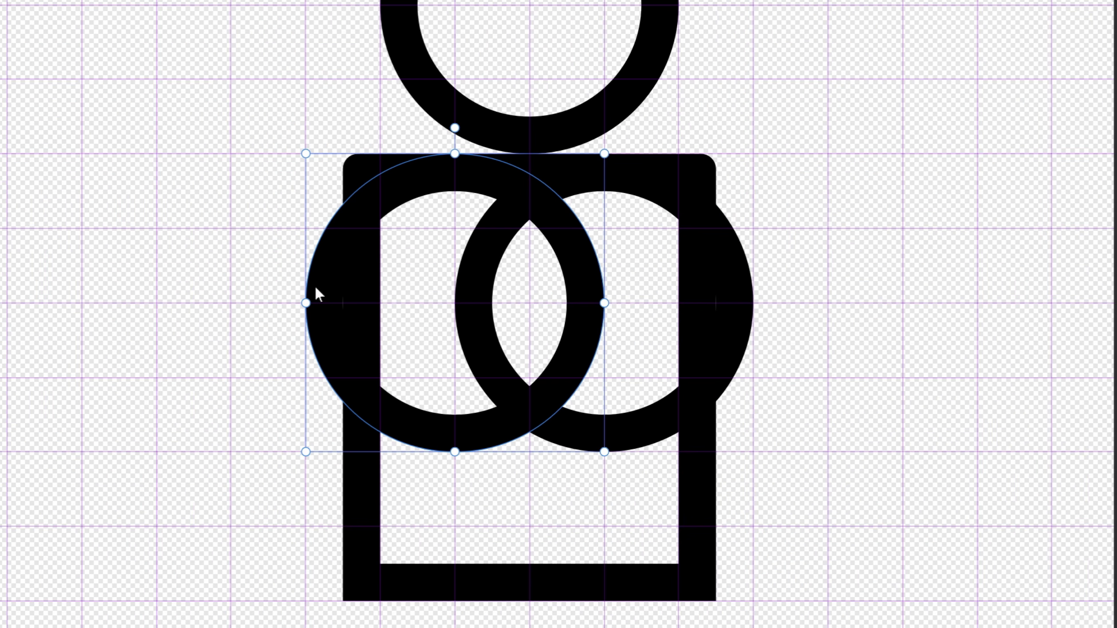
pyautogui.moveTo(729, 278); pyautogui.dragTo(735, 281)
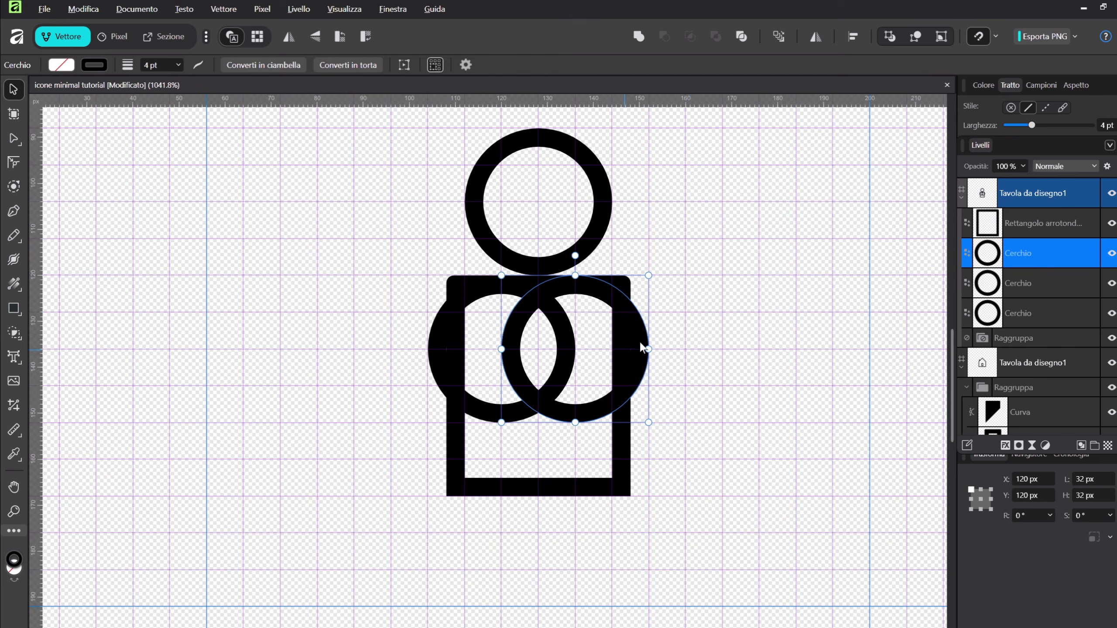
# Select all four person shapes and use Generatore forma's subtract action to remove the body's two upper corners outside the shoulder circles
pyautogui.click(875, 211)
pyautogui.moveTo(716, 279); pyautogui.dragTo(371, 524)
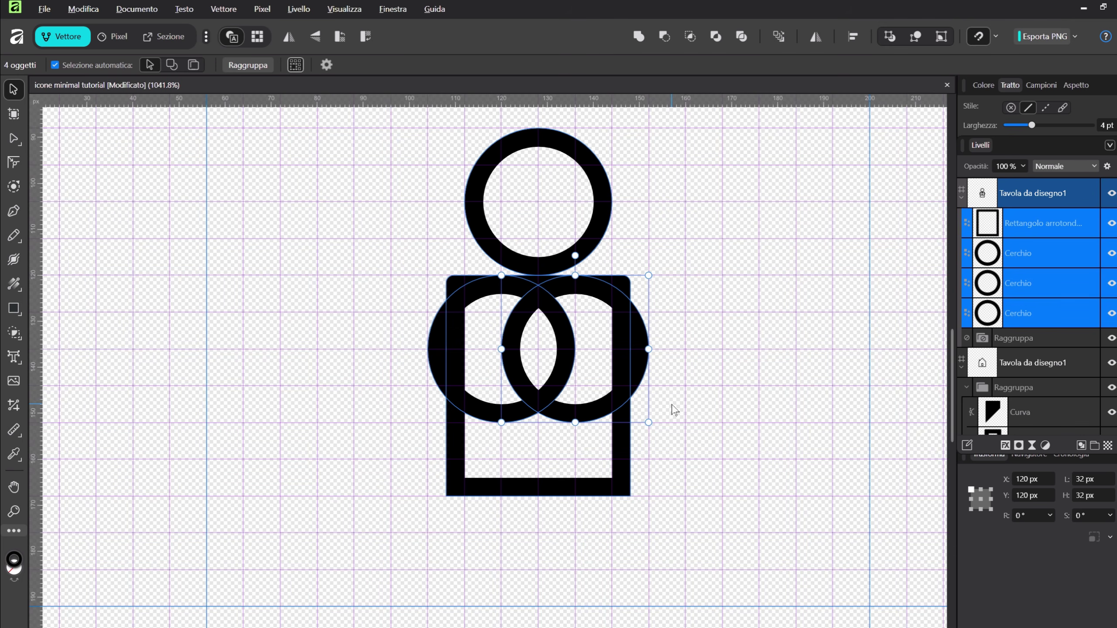
pyautogui.rightClick(14, 333)
pyautogui.click(62, 332)
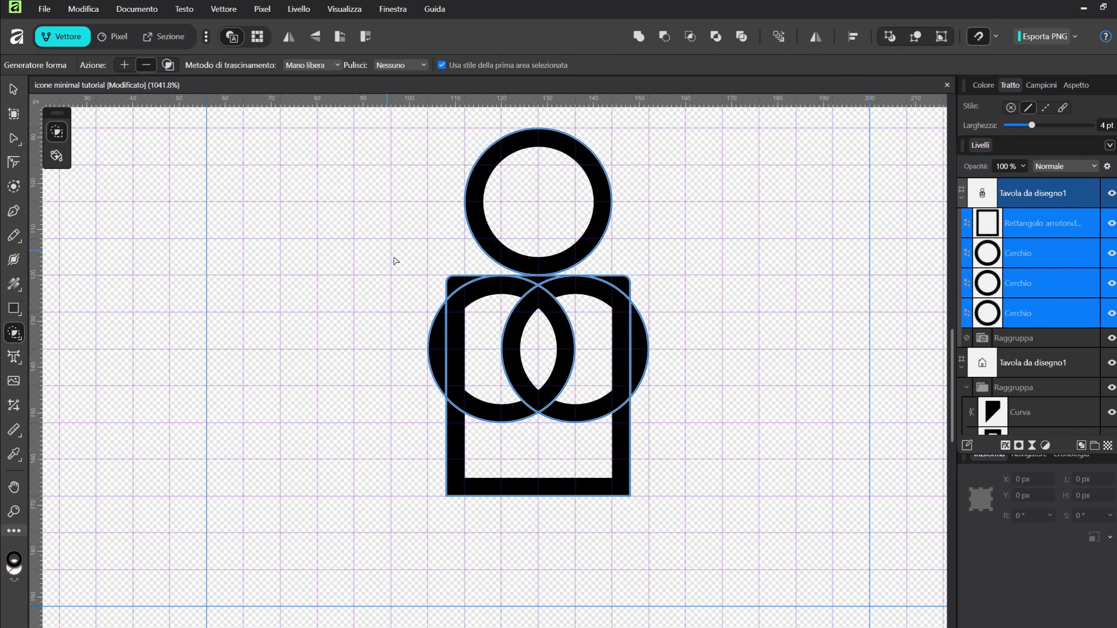
pyautogui.click(453, 284)
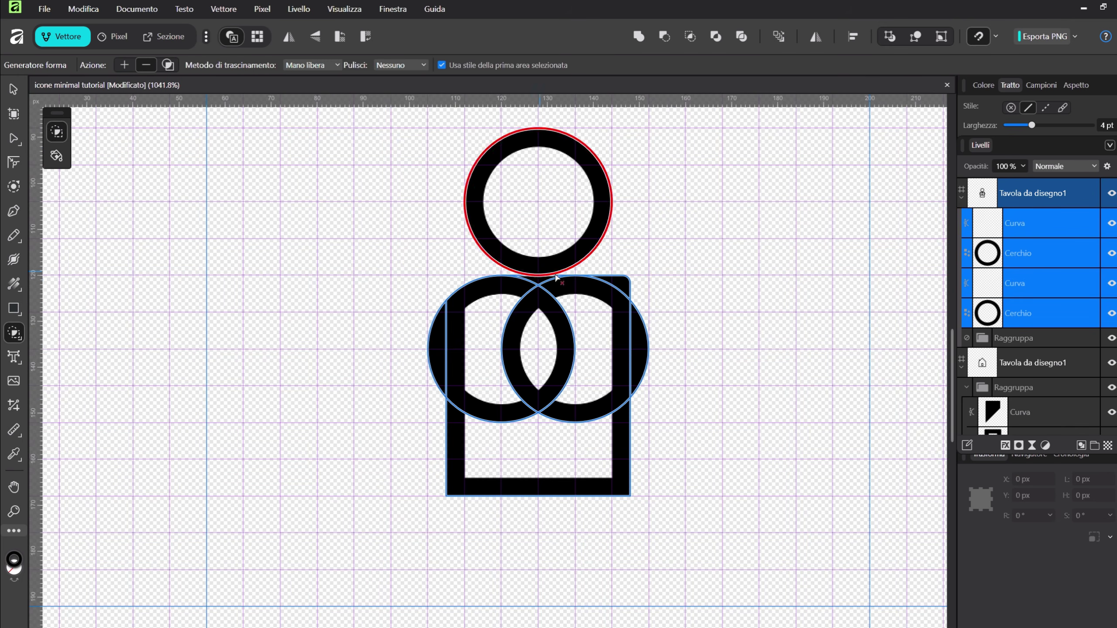
pyautogui.click(617, 284)
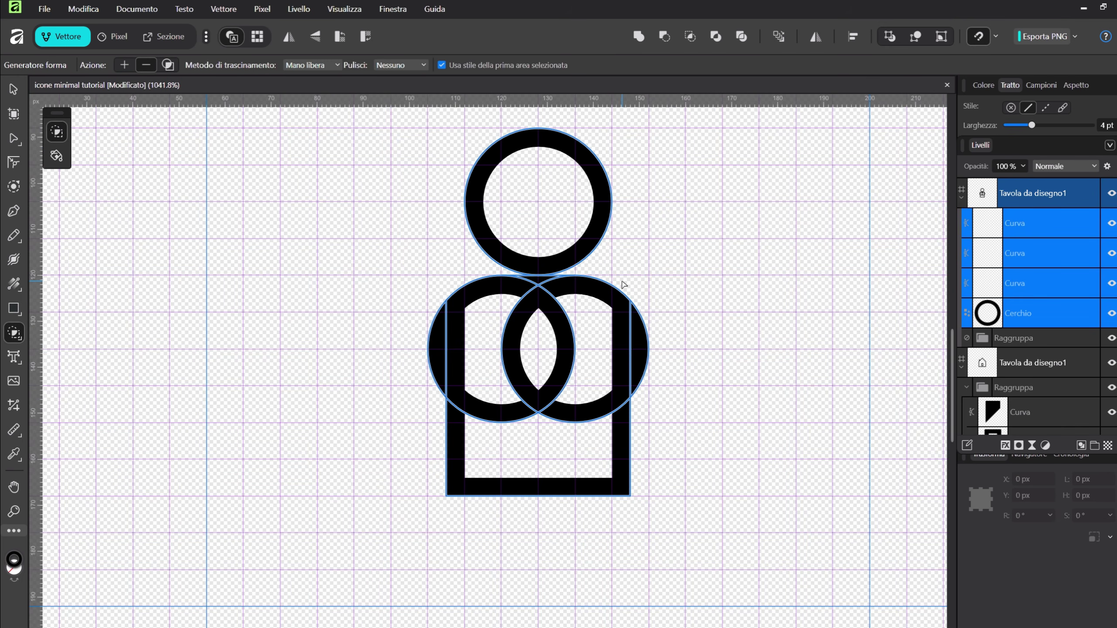
# Remove the body area between the two shoulder circles, just beneath the head, with Generatore forma's subtract action
pyautogui.scroll(2, 537, 279)
pyautogui.click(537, 280)
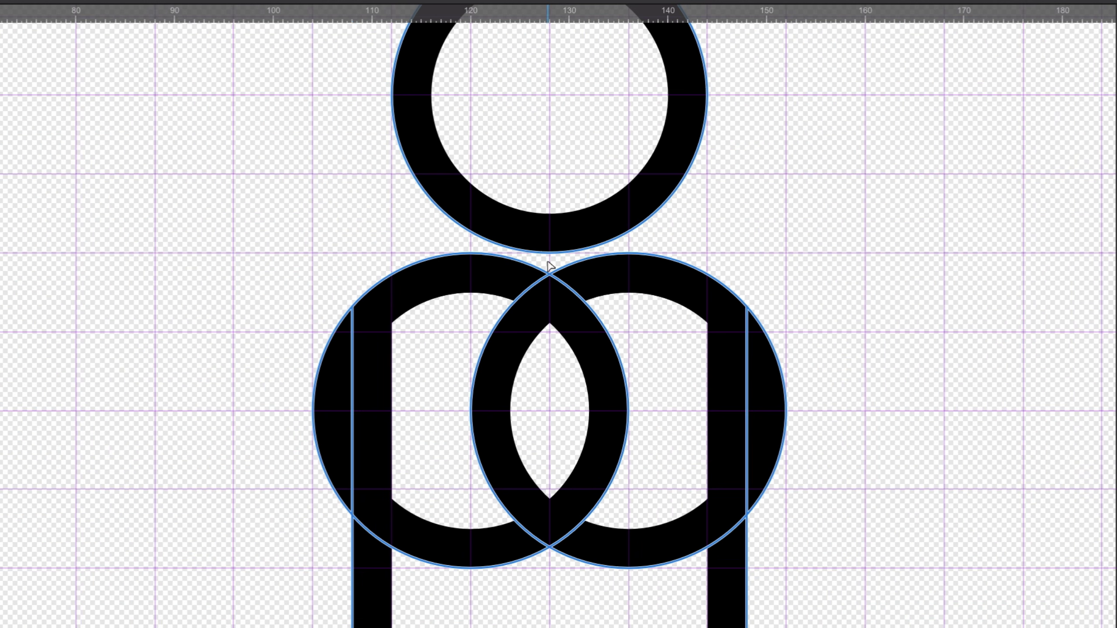
pyautogui.scroll(-2, 199, 225)
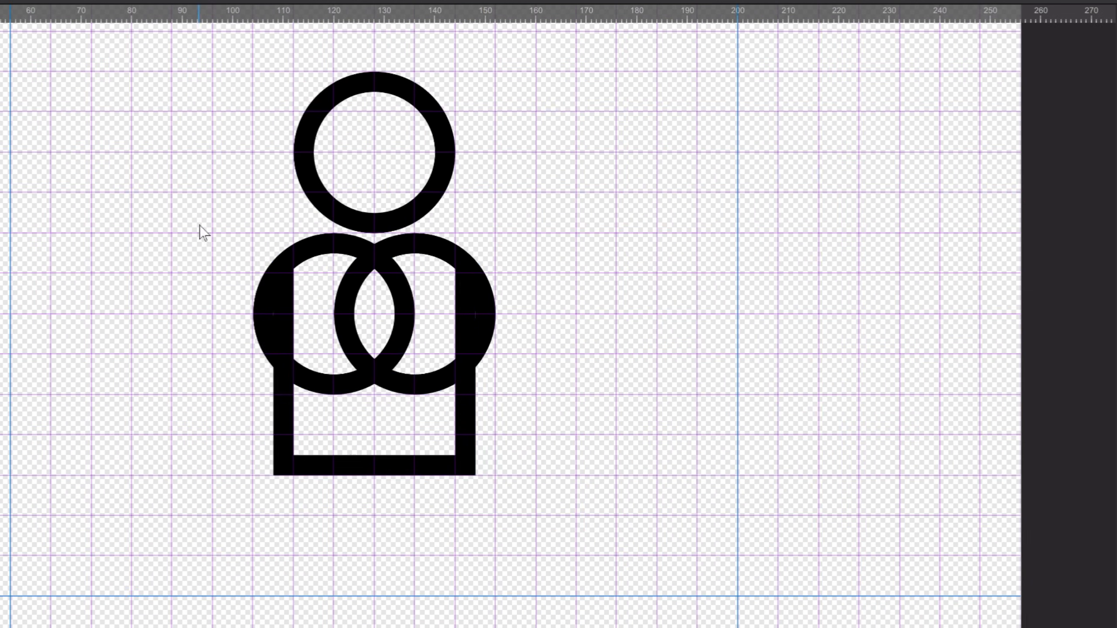
pyautogui.click(528, 237)
# Move both shoulder circles off the body into the empty space on the right side of the artboard
pyautogui.click(481, 328)
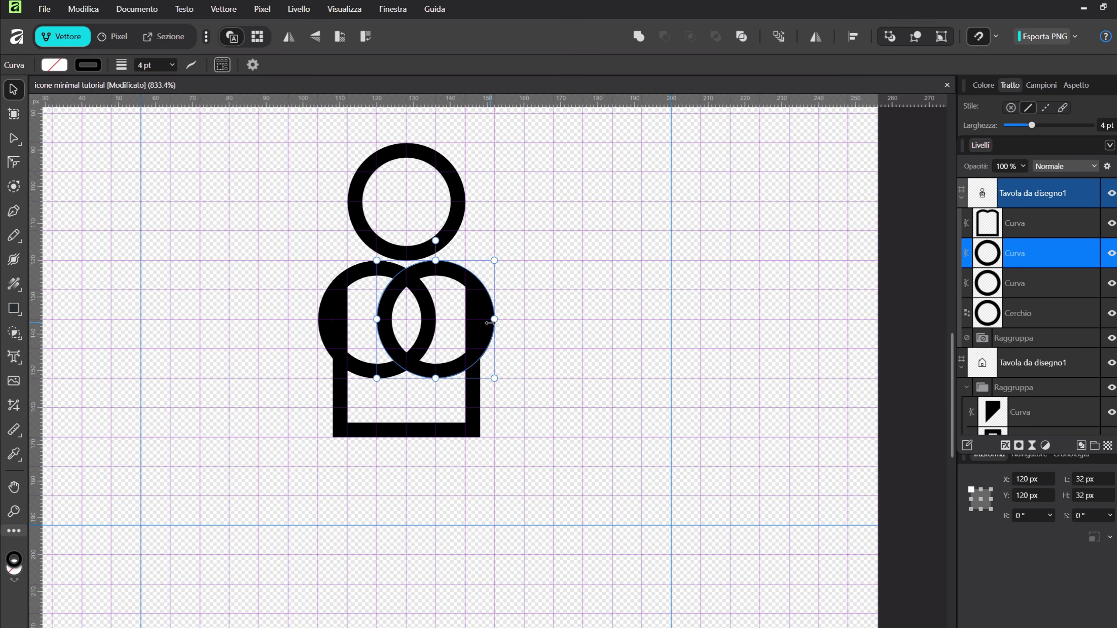
pyautogui.hotkey('shift', 'Right')
pyautogui.hotkey('shift', 'Right')
pyautogui.hotkey('shift', 'Right')
pyautogui.hotkey('shift', 'Right')
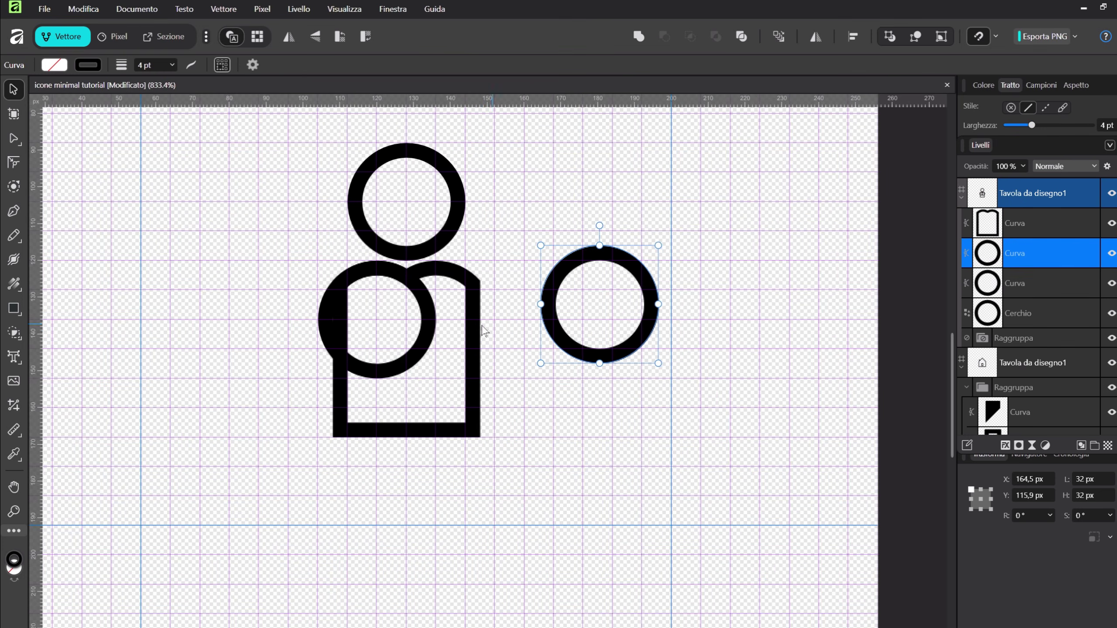
pyautogui.moveTo(427, 334); pyautogui.dragTo(681, 435)
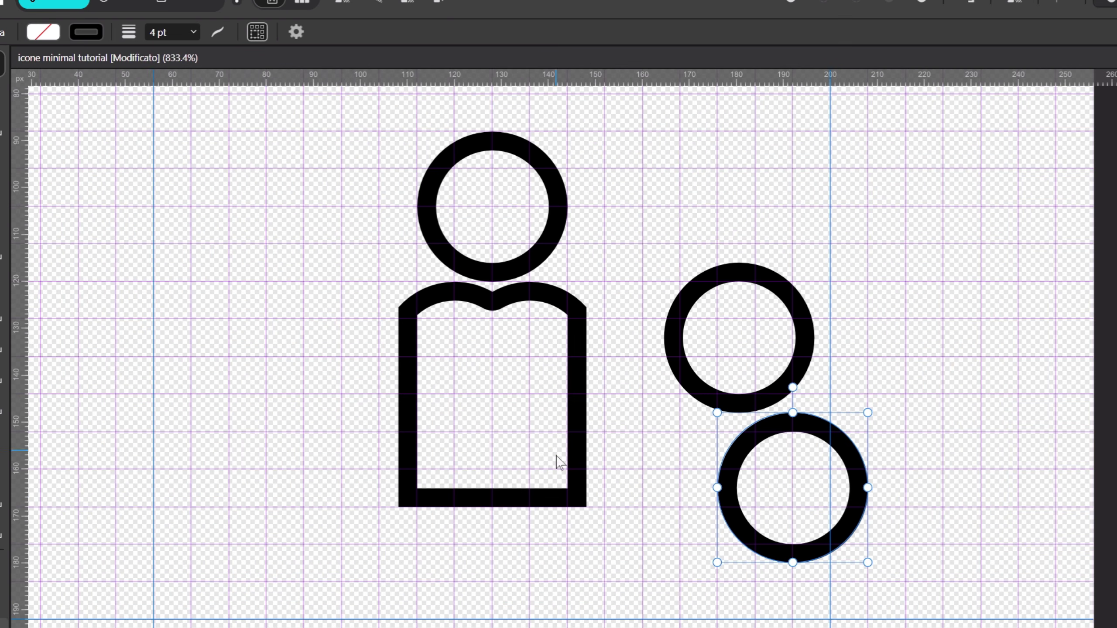
pyautogui.scroll(1, 553, 470)
pyautogui.click(584, 267)
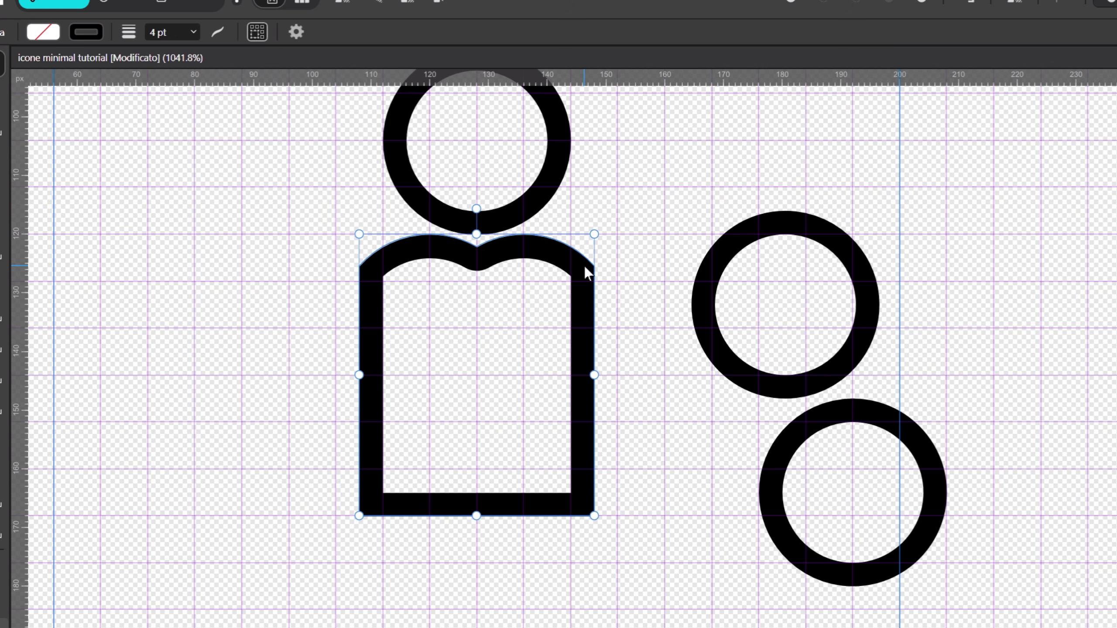
pyautogui.scroll(-5, 570, 387)
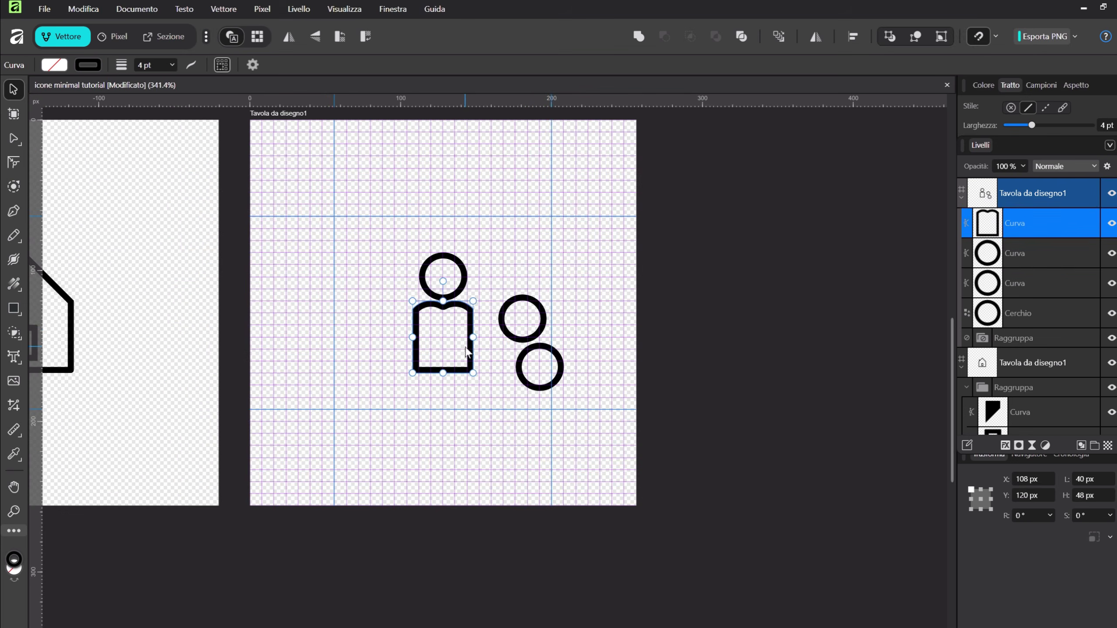
# Delete both leftover shoulder circles beside the person, keeping only the head circle and the body curve
pyautogui.moveTo(527, 331); pyautogui.dragTo(569, 440)
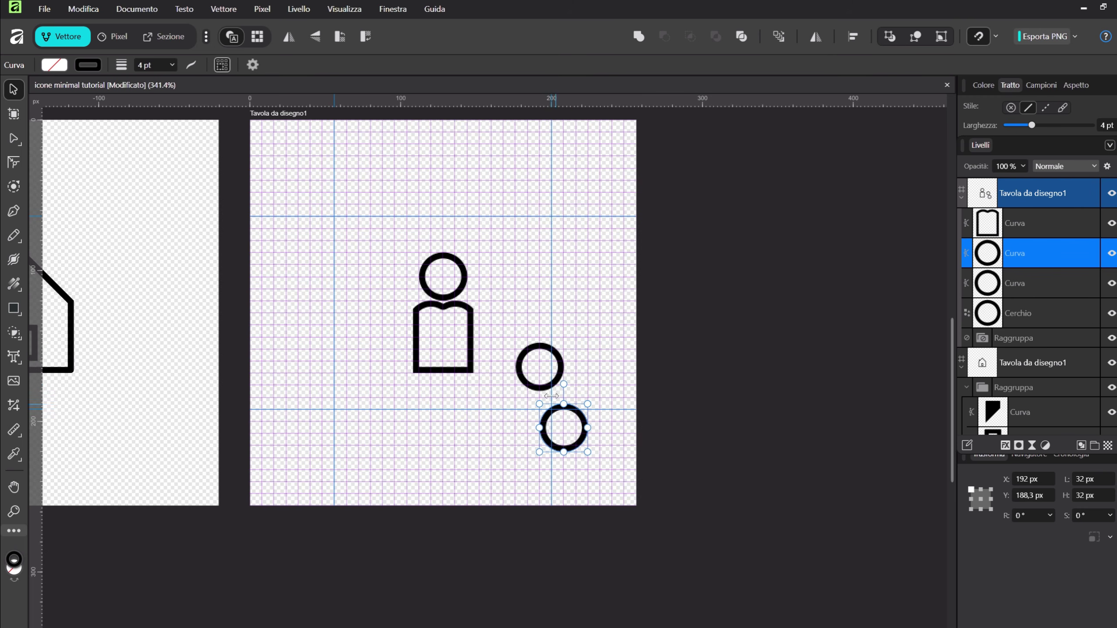
pyautogui.moveTo(538, 389); pyautogui.dragTo(537, 417)
pyautogui.press('Delete')
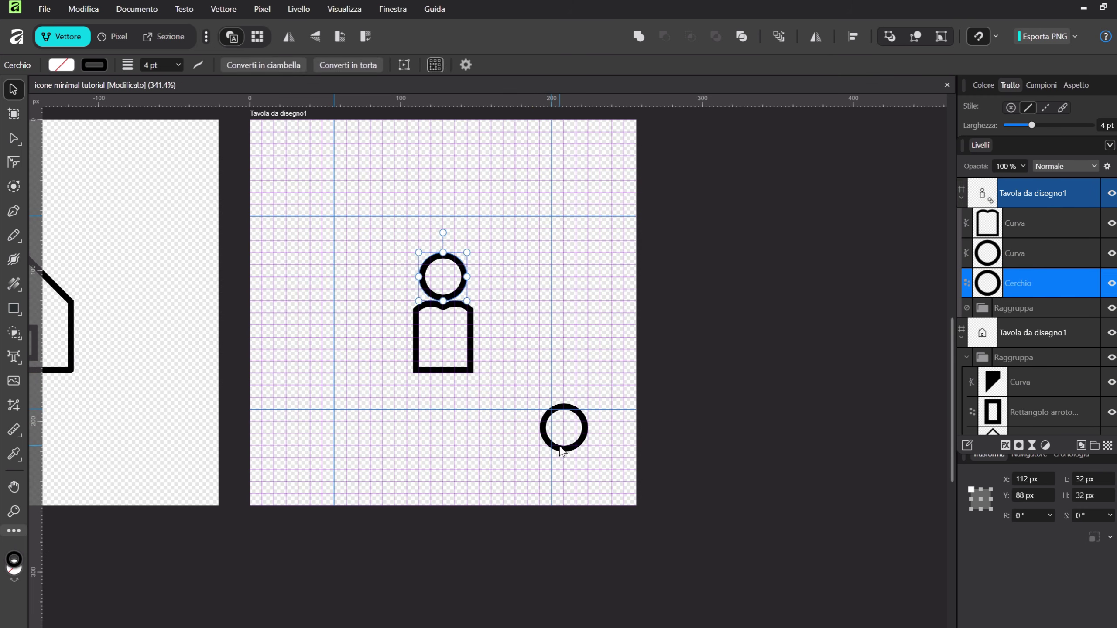
pyautogui.click(567, 453)
pyautogui.press('Delete')
pyautogui.scroll(2, 467, 300)
pyautogui.scroll(-1, 467, 300)
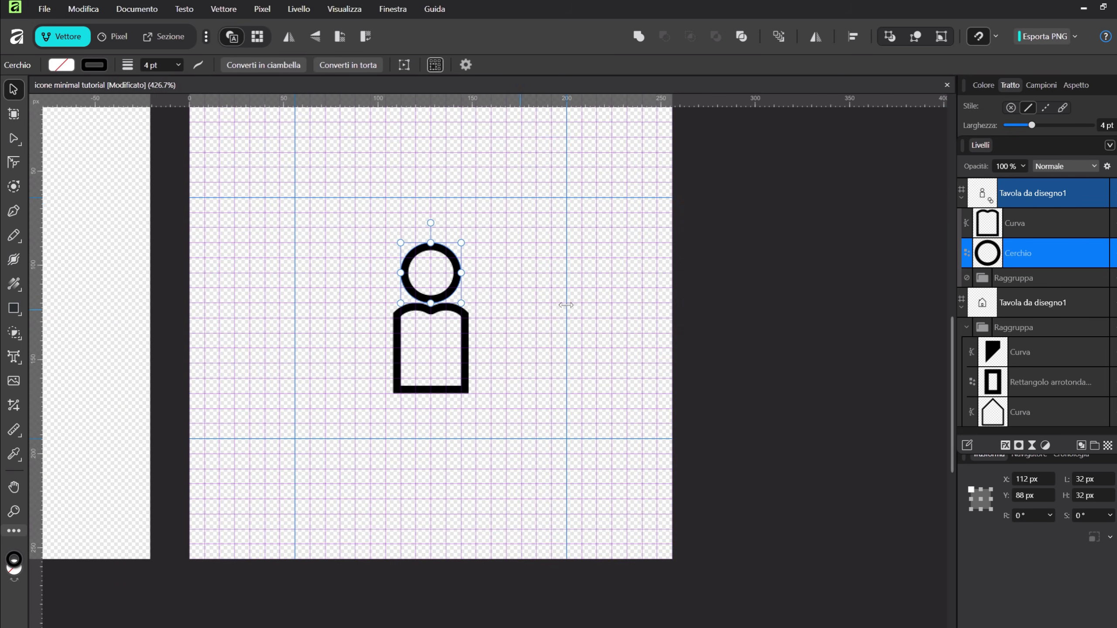
# Duplicate the person artboard and place the copy to its right at X 547,8 px, Y 0 px
pyautogui.click(962, 199)
pyautogui.click(962, 226)
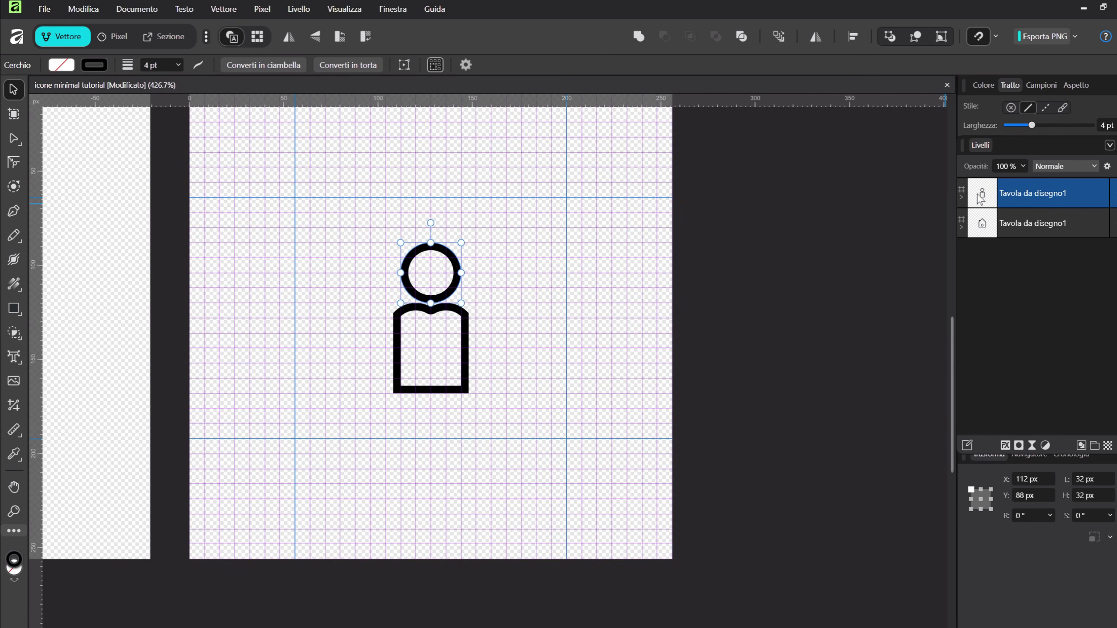
pyautogui.click(1032, 193)
pyautogui.scroll(-2, 443, 307)
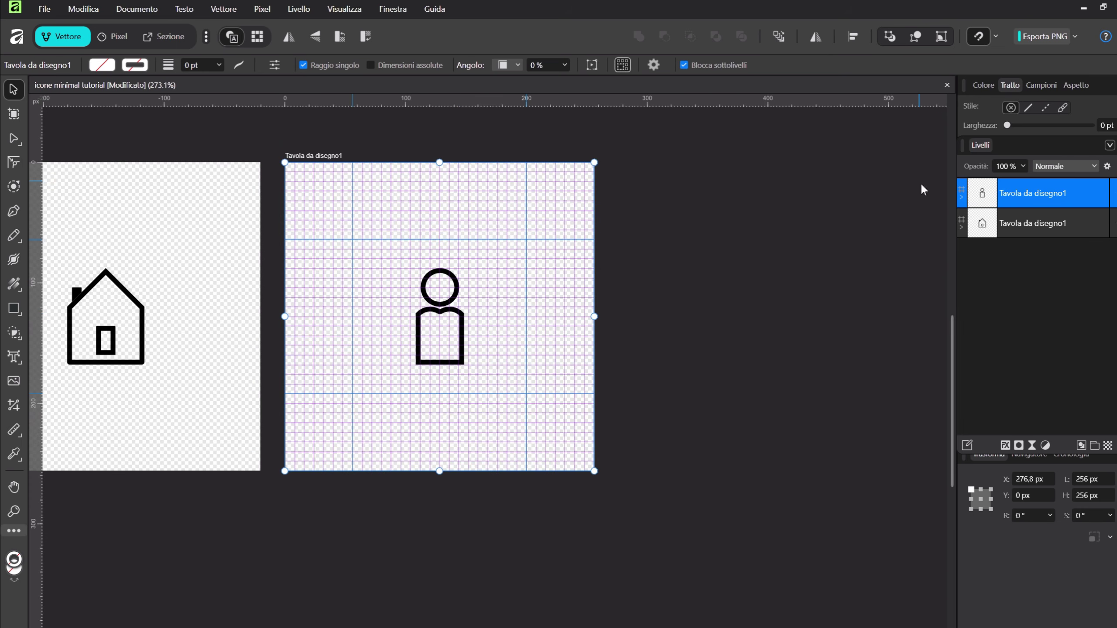
pyautogui.rightClick(1021, 205)
pyautogui.click(945, 381)
pyautogui.moveTo(499, 212); pyautogui.dragTo(829, 219)
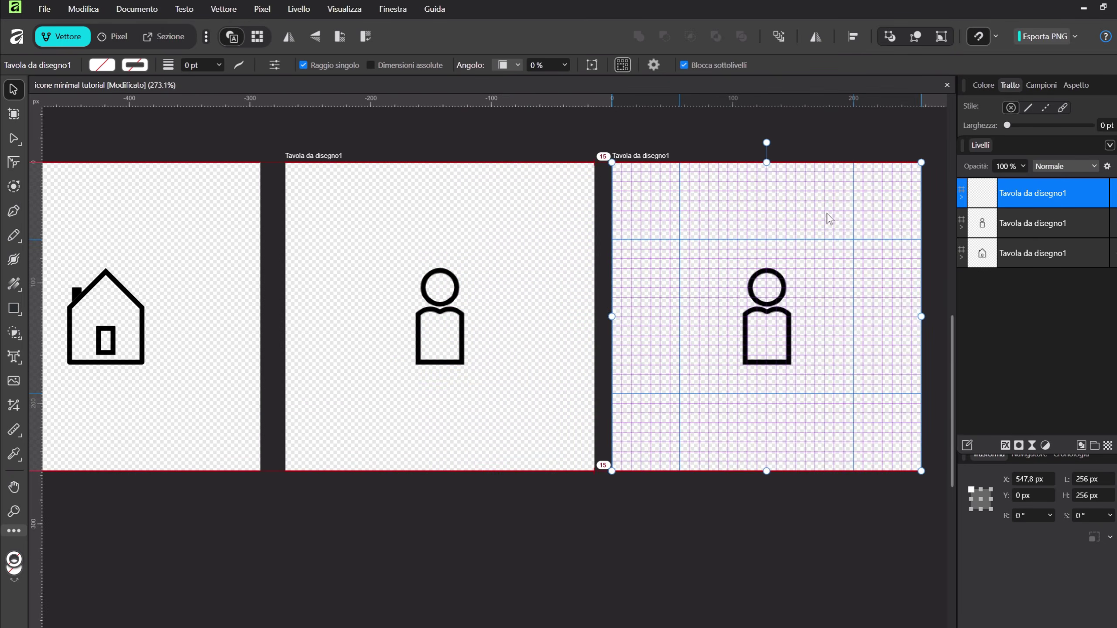
# Delete the copied body and head from the new artboard, keeping its grid group
pyautogui.scroll(-1, 563, 243)
pyautogui.scroll(5, 677, 281)
pyautogui.click(668, 279)
pyautogui.press('Delete')
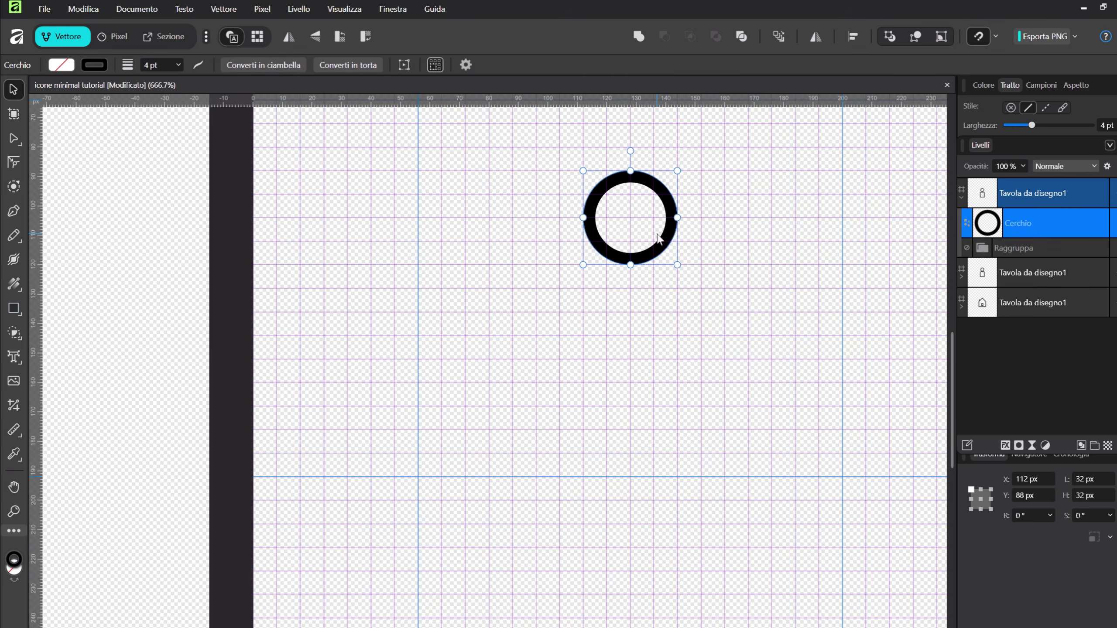
pyautogui.press('Delete')
pyautogui.scroll(-2, 475, 306)
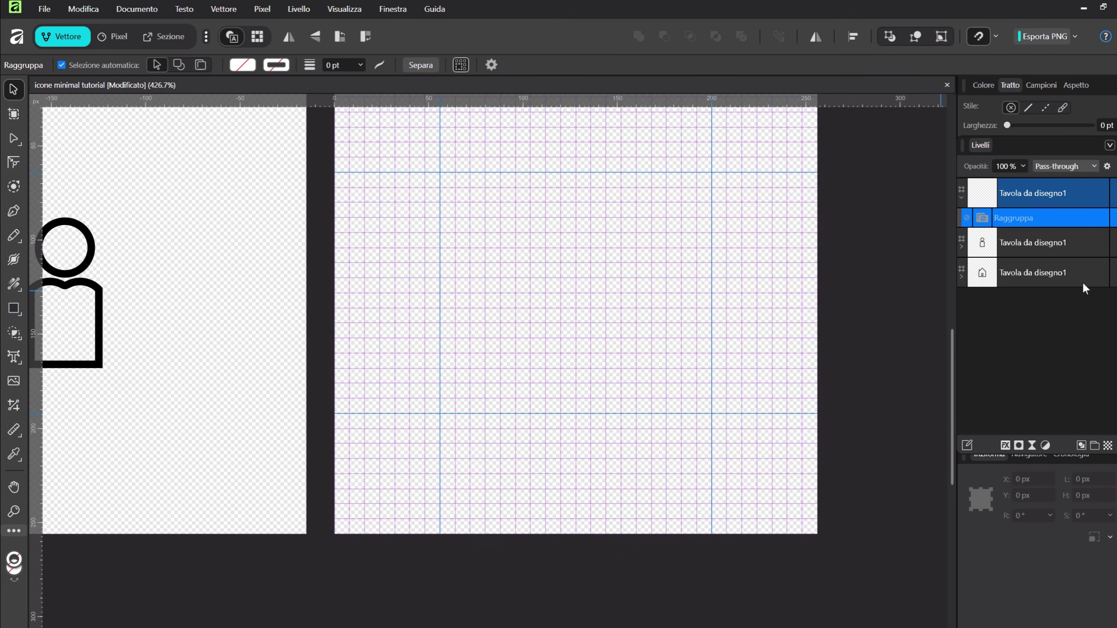
# Draw a 64 × 48 px rectangle as the envelope's outline and centre it on the new artboard
pyautogui.rightClick(11, 310)
pyautogui.click(62, 282)
pyautogui.moveTo(516, 322)
pyautogui.mouseDown()
pyautogui.moveTo(652, 309)
pyautogui.moveTo(639, 308)
pyautogui.moveTo(633, 231)
pyautogui.mouseUp()
pyautogui.press('v')
pyautogui.scroll(-2, 587, 311)
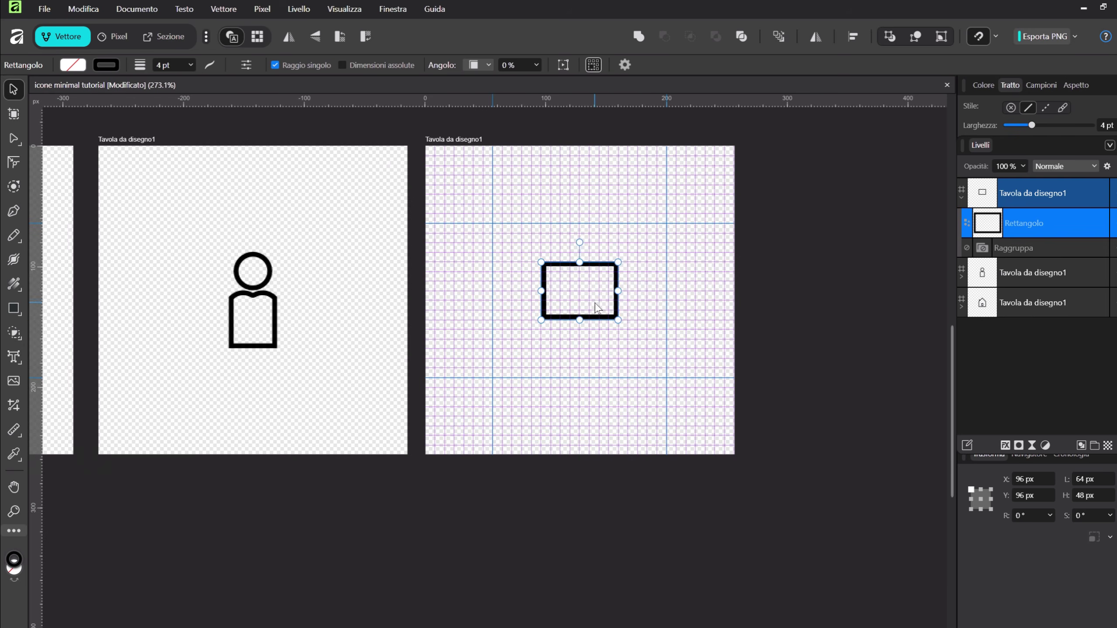
pyautogui.moveTo(593, 305); pyautogui.dragTo(595, 333)
pyautogui.scroll(3, 598, 312)
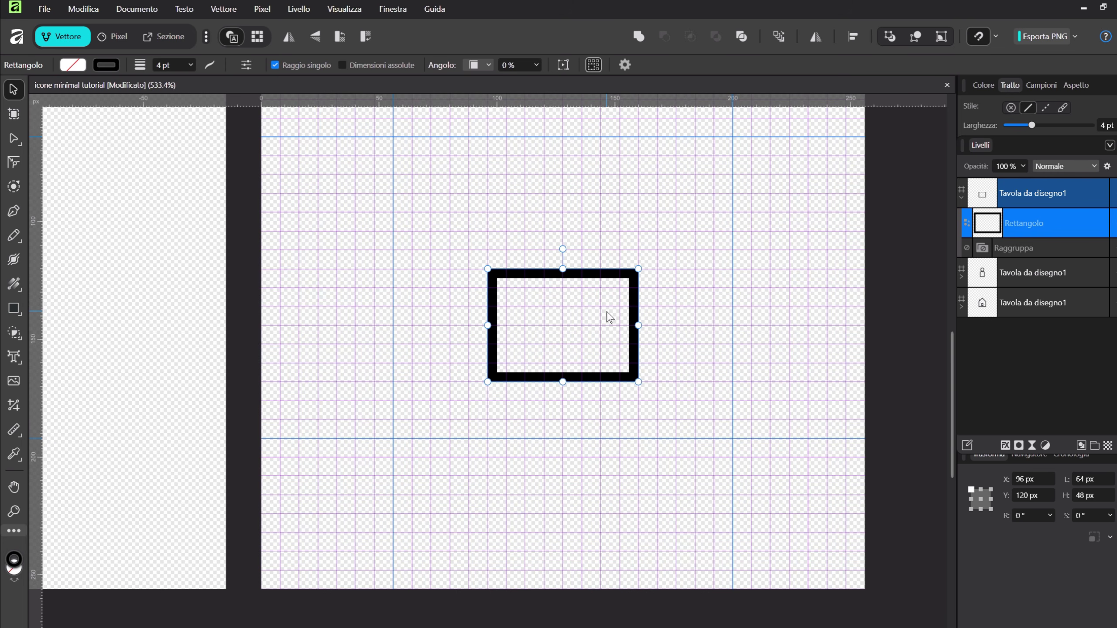
pyautogui.moveTo(633, 317); pyautogui.dragTo(633, 286)
pyautogui.click(561, 306)
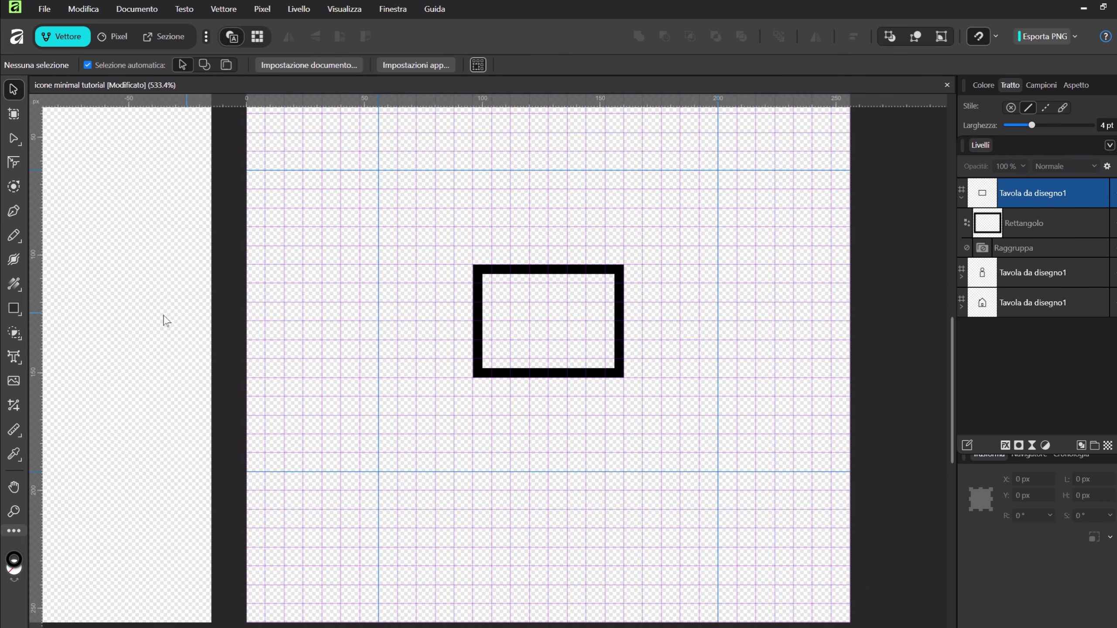
# Draw the envelope's V-shaped flap with the Pen tool, from the rectangle's upper-left corner through its centre to the upper-right corner
pyautogui.click(15, 215)
pyautogui.scroll(2, 549, 343)
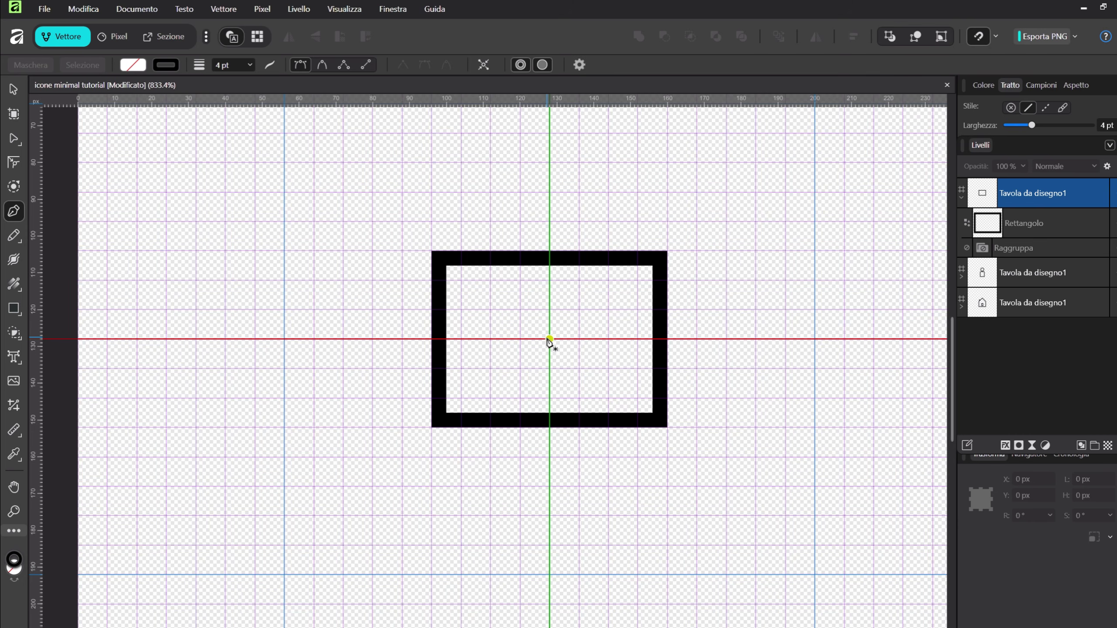
pyautogui.scroll(1, 399, 337)
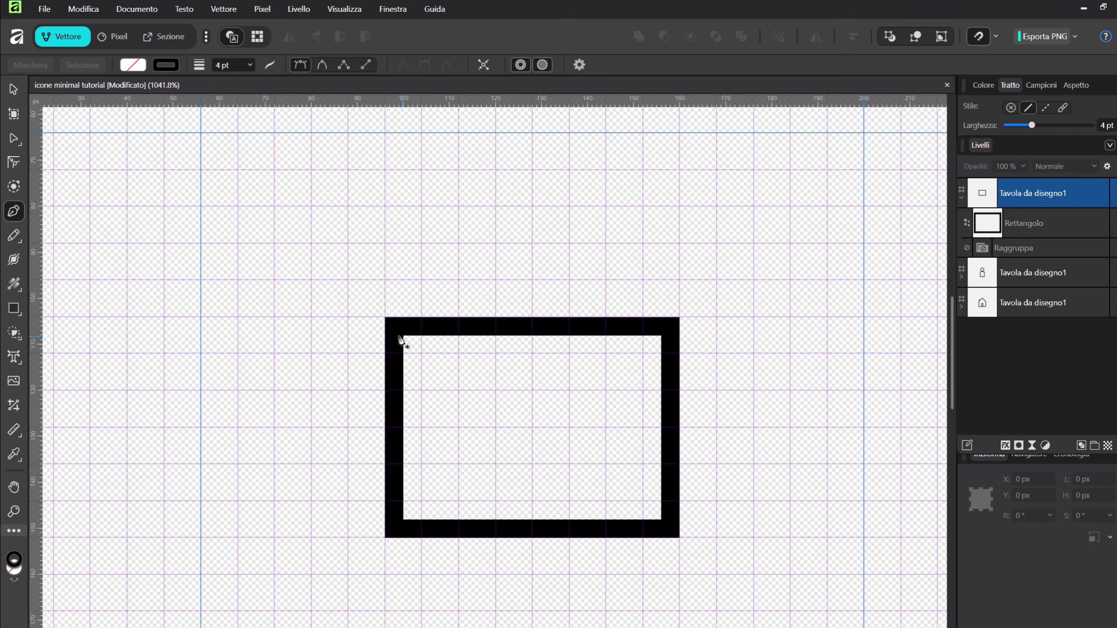
pyautogui.scroll(2, 397, 328)
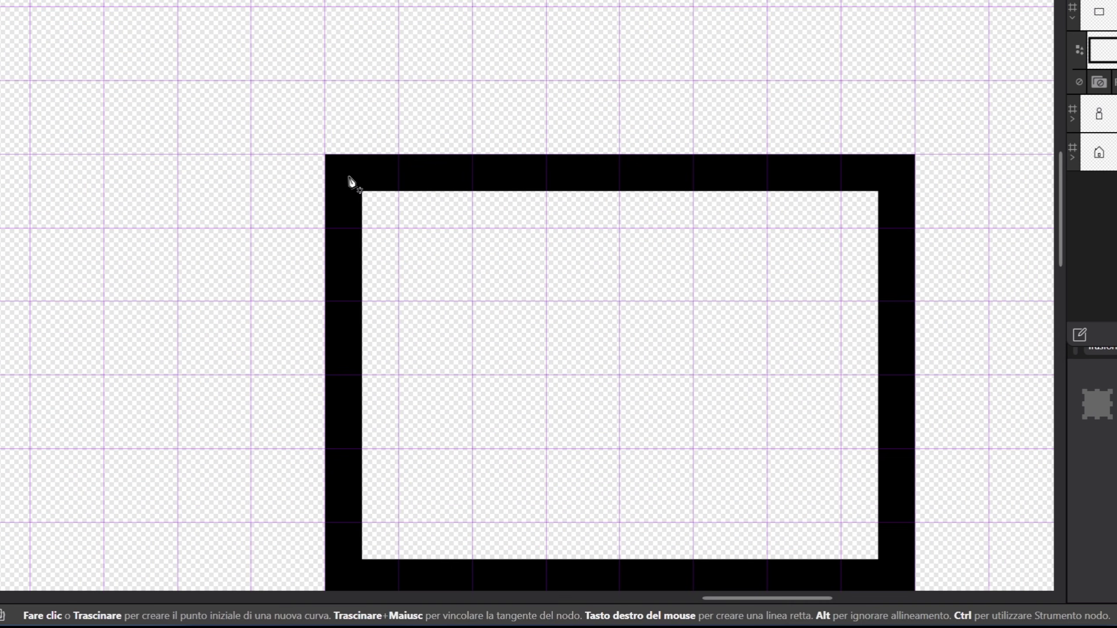
pyautogui.click(396, 320)
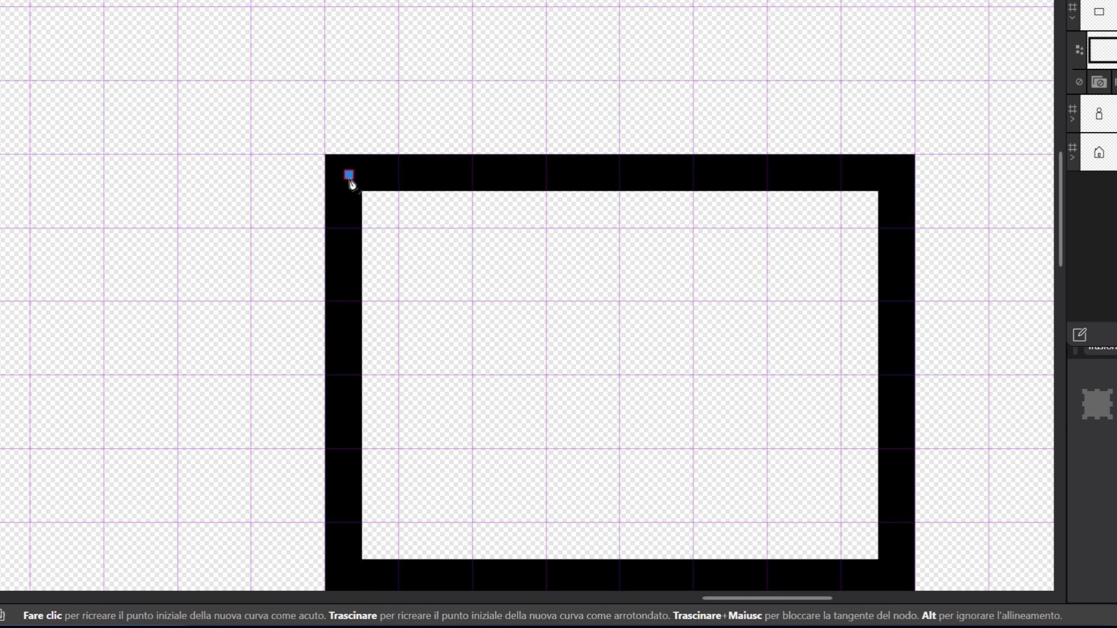
pyautogui.click(619, 375)
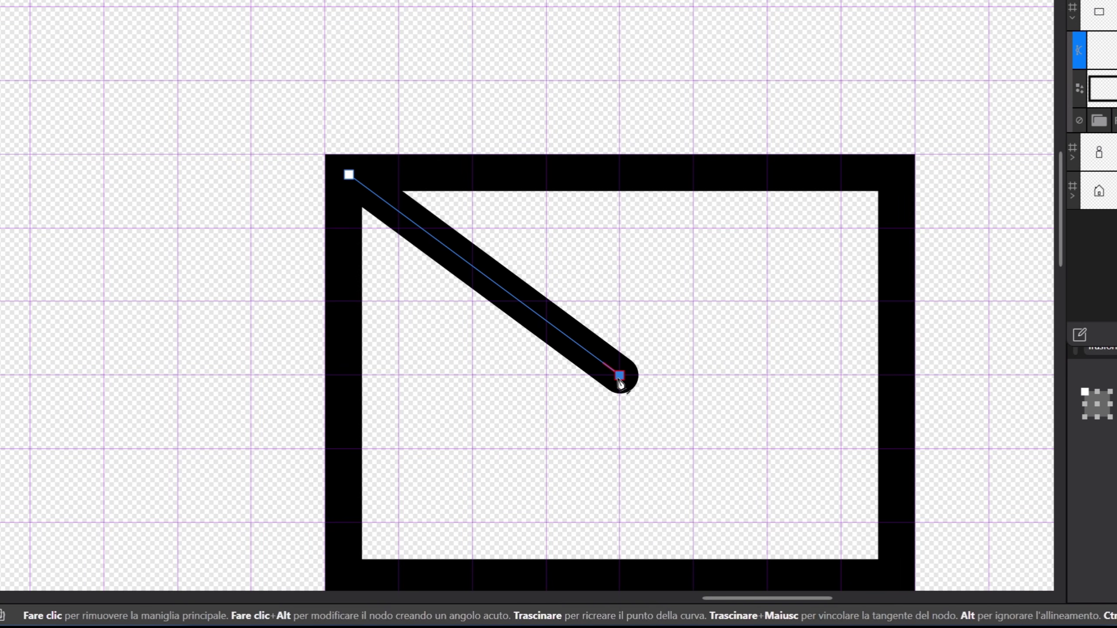
pyautogui.scroll(-3, 467, 188)
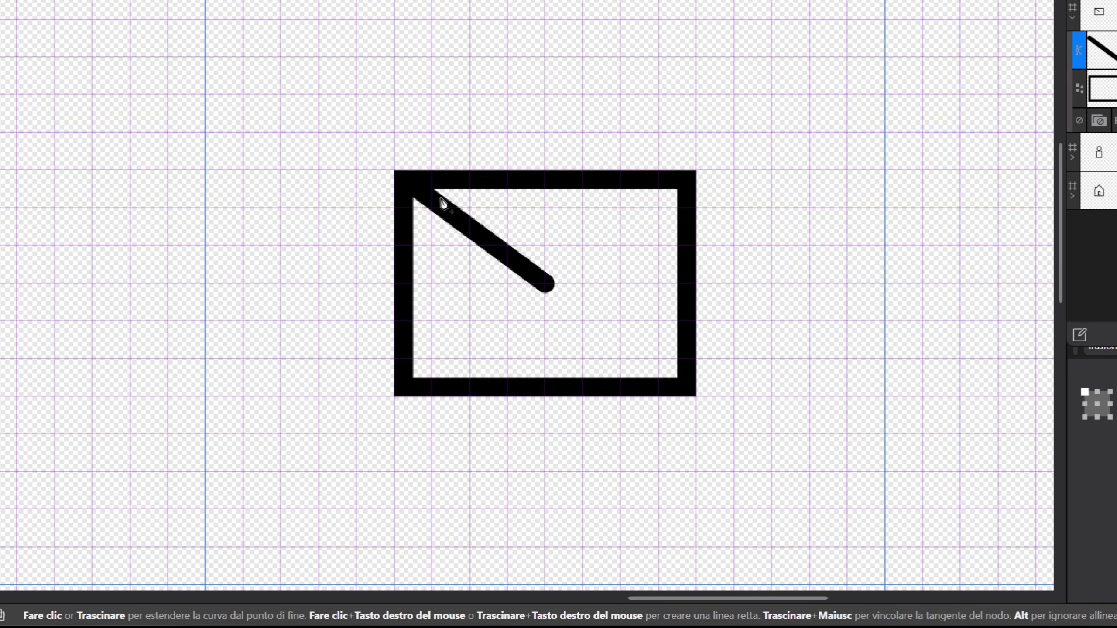
pyautogui.scroll(3, 696, 218)
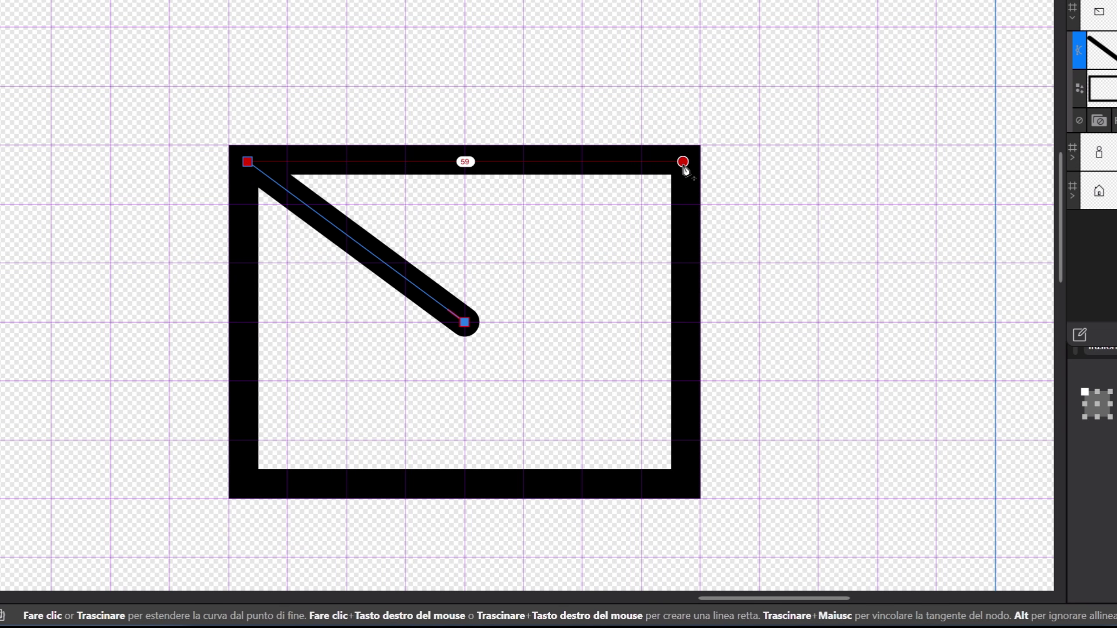
pyautogui.click(682, 162)
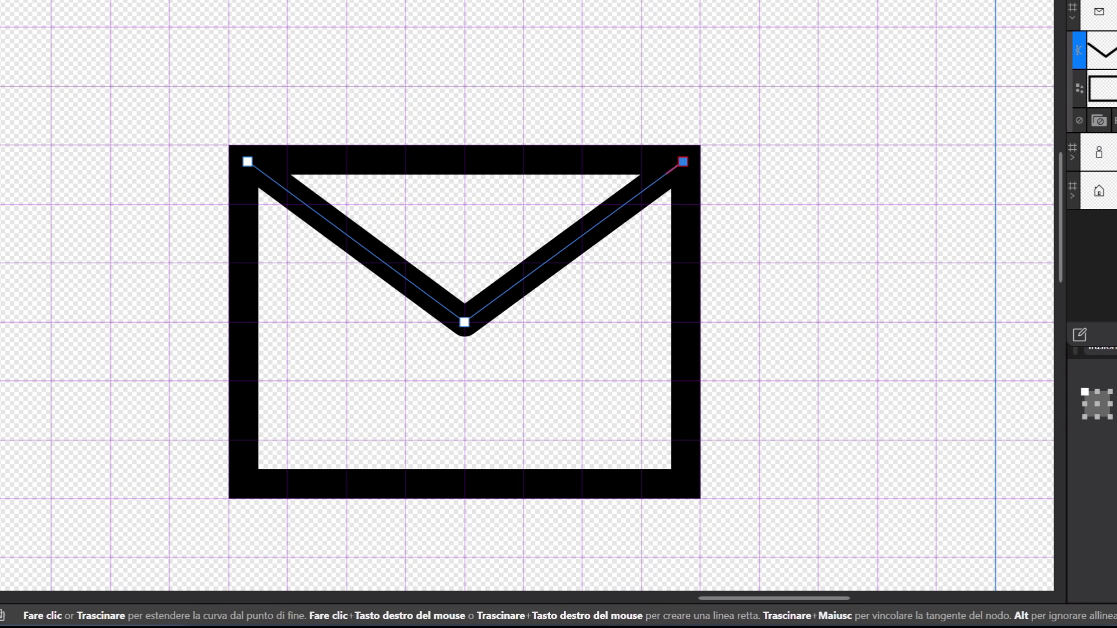
pyautogui.press('v')
# Duplicate the house, person and envelope artboards together and place the copies below the originals at X 0, Y 310,2 px
pyautogui.scroll(-5, 576, 279)
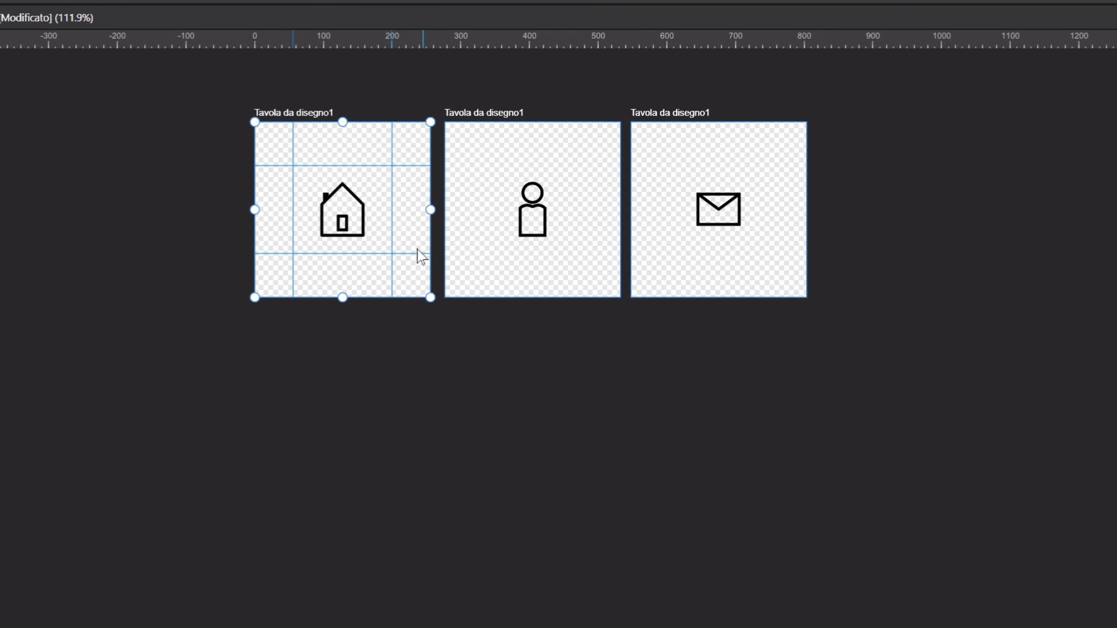
pyautogui.moveTo(407, 227); pyautogui.dragTo(392, 392)
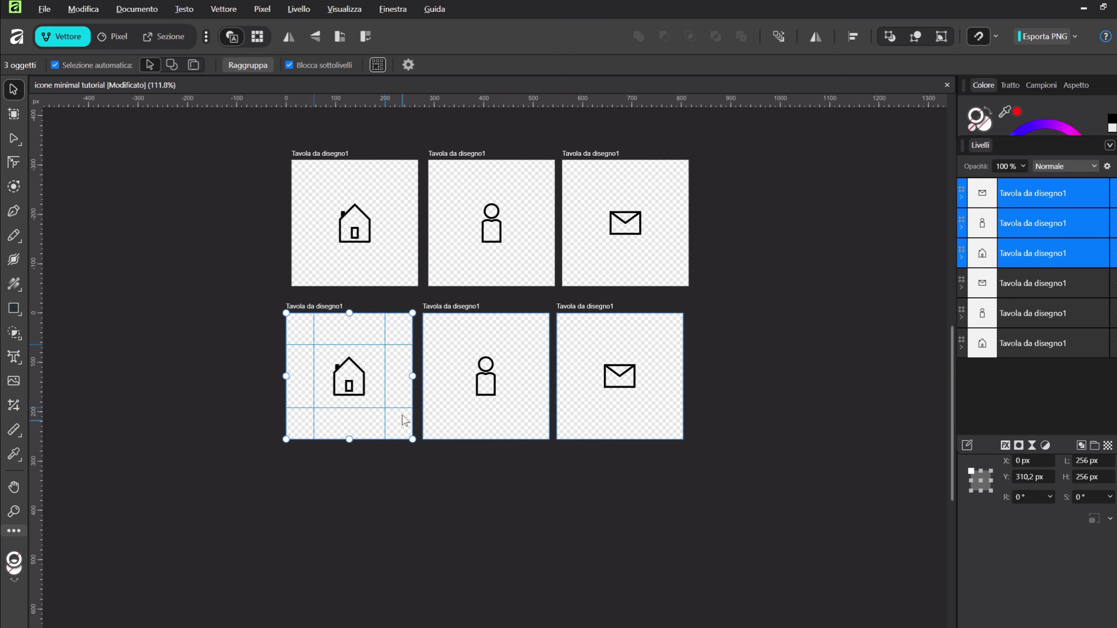
pyautogui.scroll(3, 399, 396)
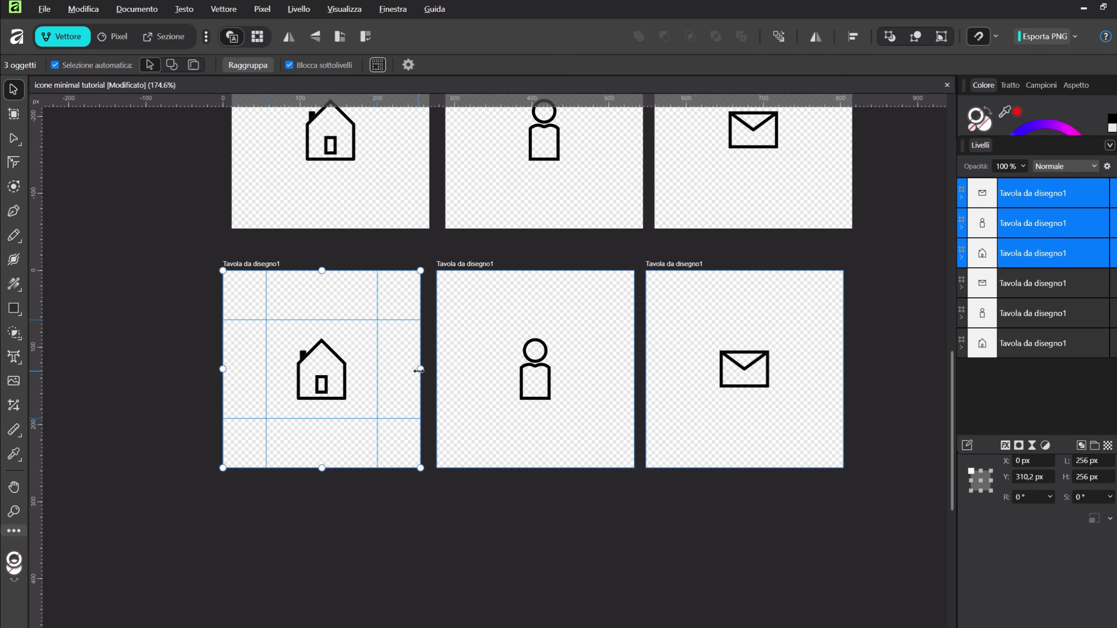
# Try narrowing the three copied artboards to 200,5 px and restore their width to 256 px
pyautogui.moveTo(418, 371); pyautogui.dragTo(377, 371)
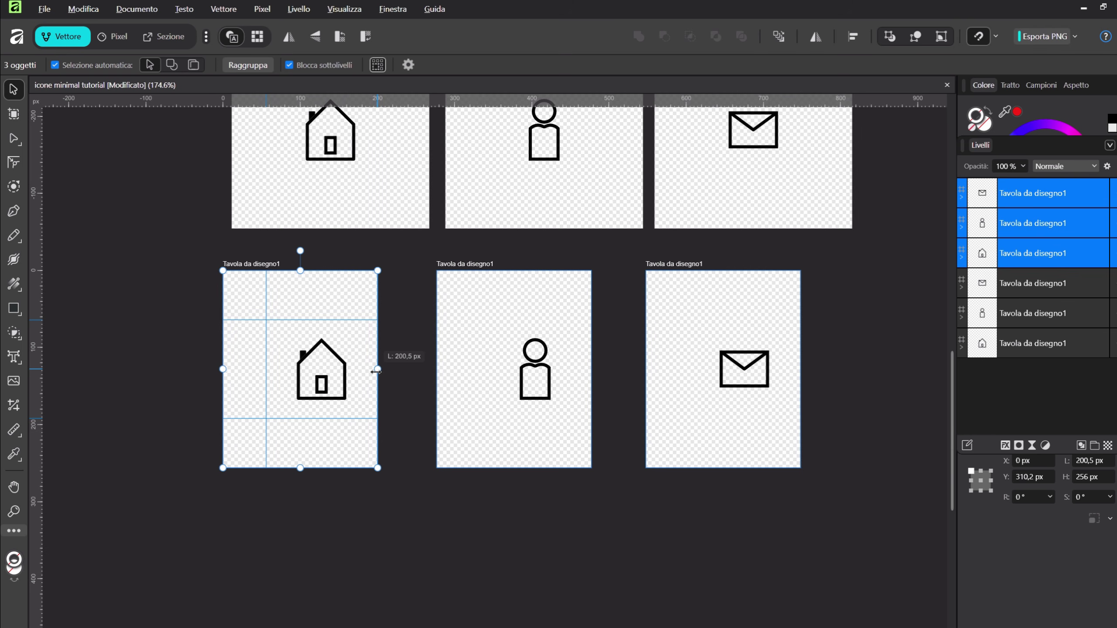
pyautogui.moveTo(377, 371); pyautogui.dragTo(376, 372)
pyautogui.moveTo(984, 152); pyautogui.dragTo(990, 115)
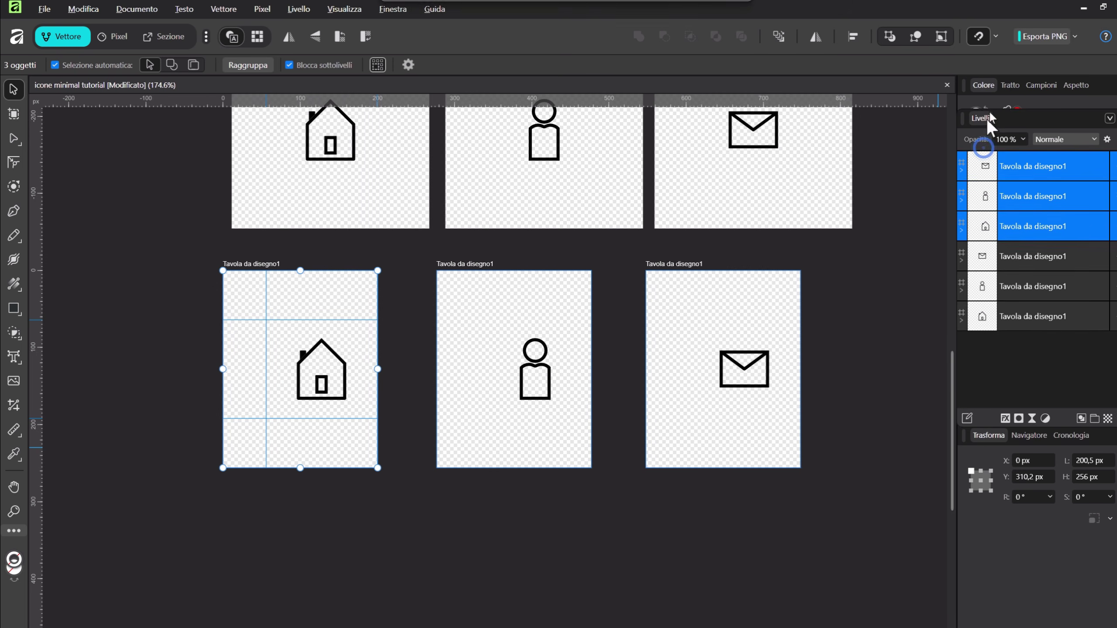
pyautogui.moveTo(977, 429); pyautogui.dragTo(647, 351)
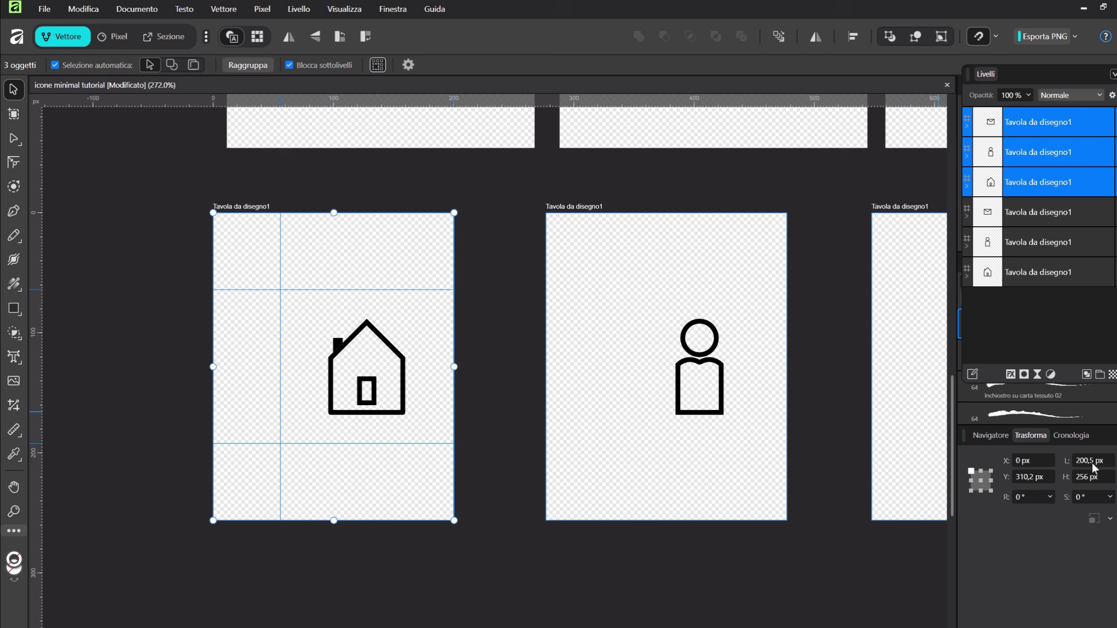
pyautogui.click(1080, 462)
pyautogui.press('Return')
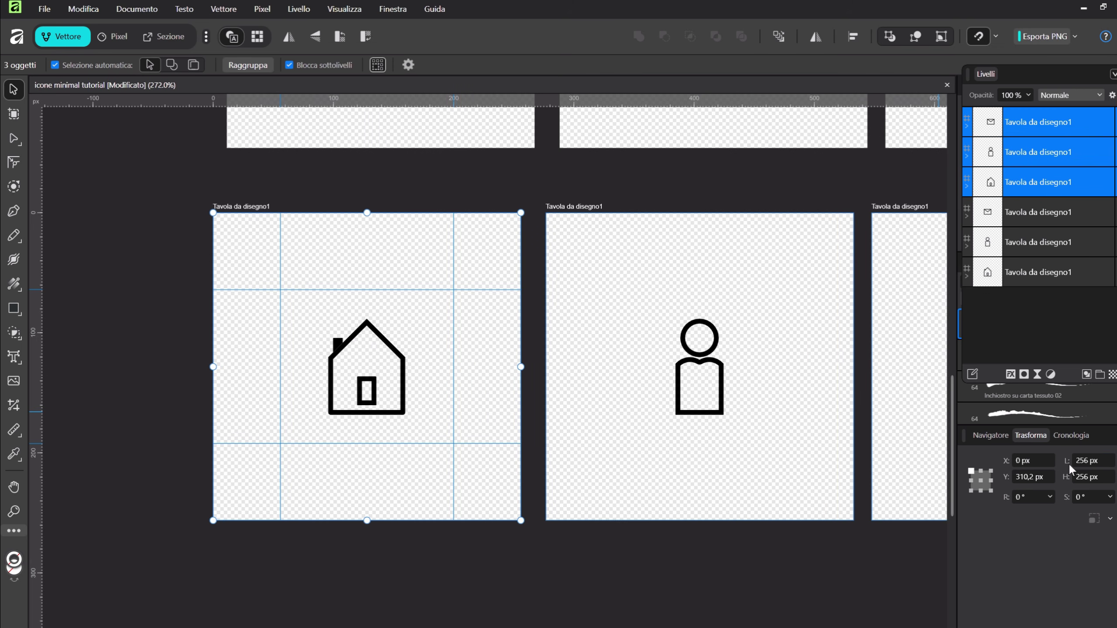
# Resize the three copied artboards to 128 × 128 px with linked proportions
pyautogui.moveTo(1039, 440); pyautogui.dragTo(516, 332)
pyautogui.click(613, 366)
pyautogui.doubleClick(610, 359)
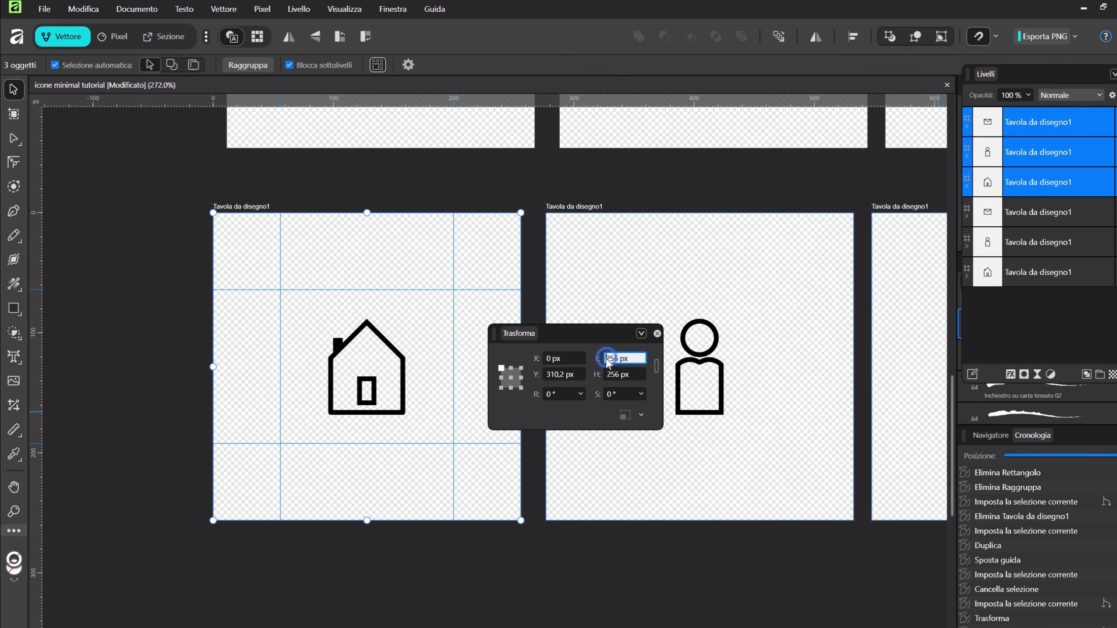
pyautogui.write('128')
pyautogui.click(657, 365)
pyautogui.press('Return')
pyautogui.moveTo(518, 333); pyautogui.dragTo(1001, 484)
pyautogui.scroll(-3, 414, 442)
pyautogui.scroll(2, 478, 426)
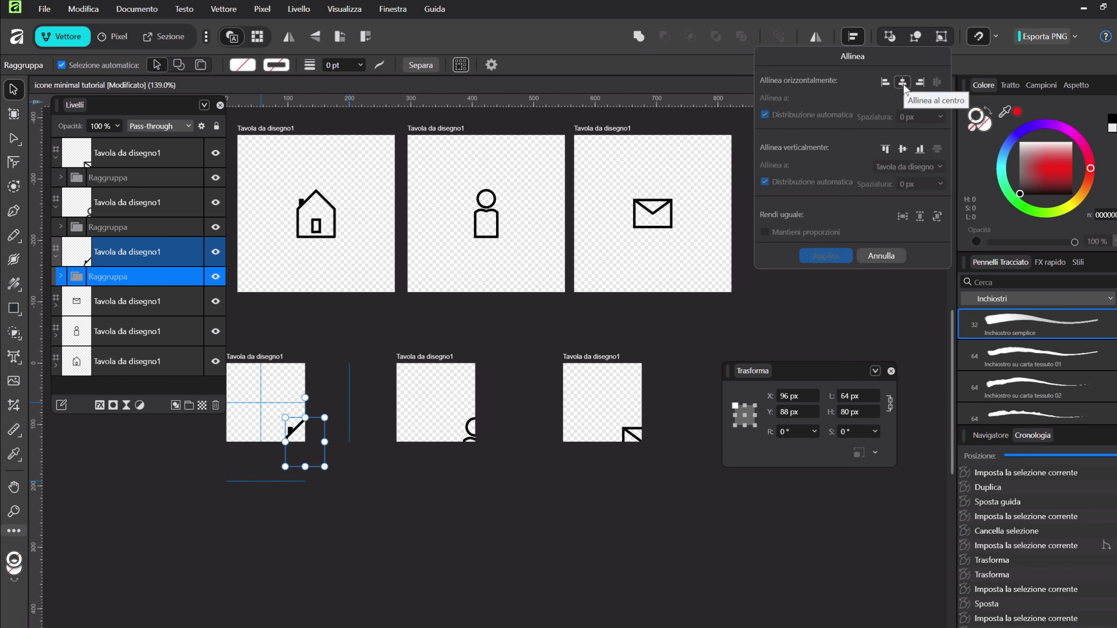
# Centre the house and person icon groups horizontally and vertically on their 128 px artboards
pyautogui.click(902, 149)
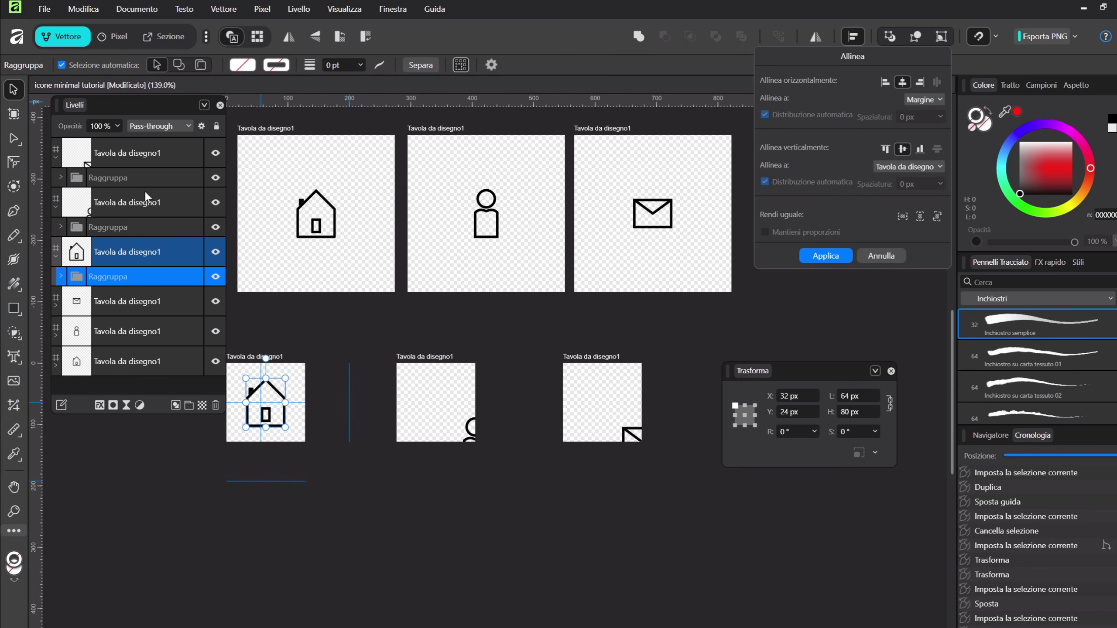
pyautogui.click(129, 227)
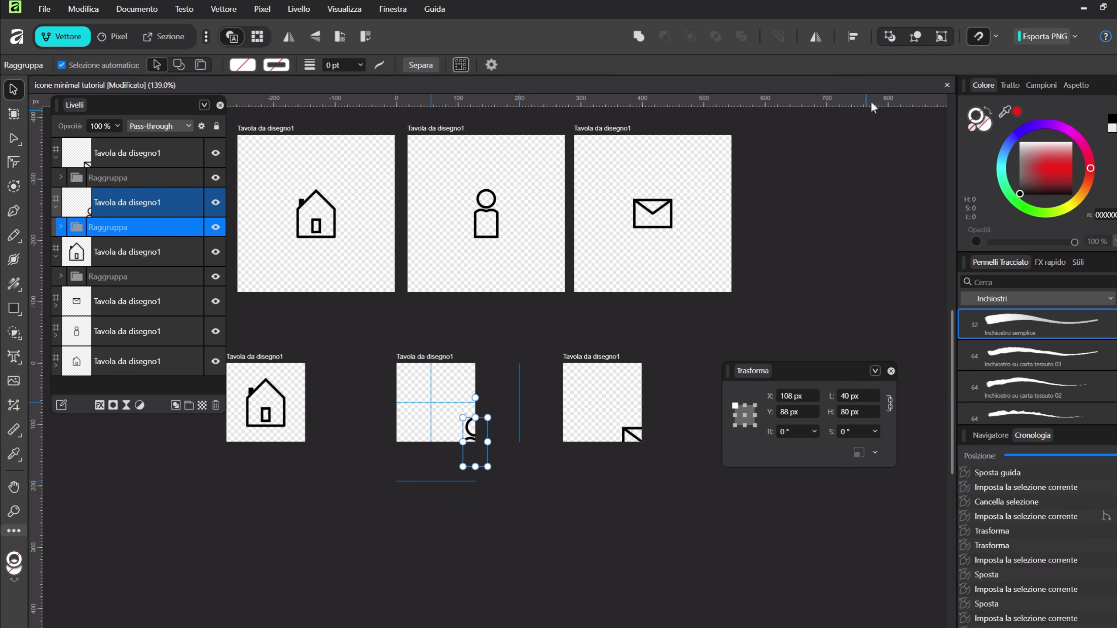
pyautogui.click(852, 37)
pyautogui.click(901, 110)
pyautogui.click(902, 167)
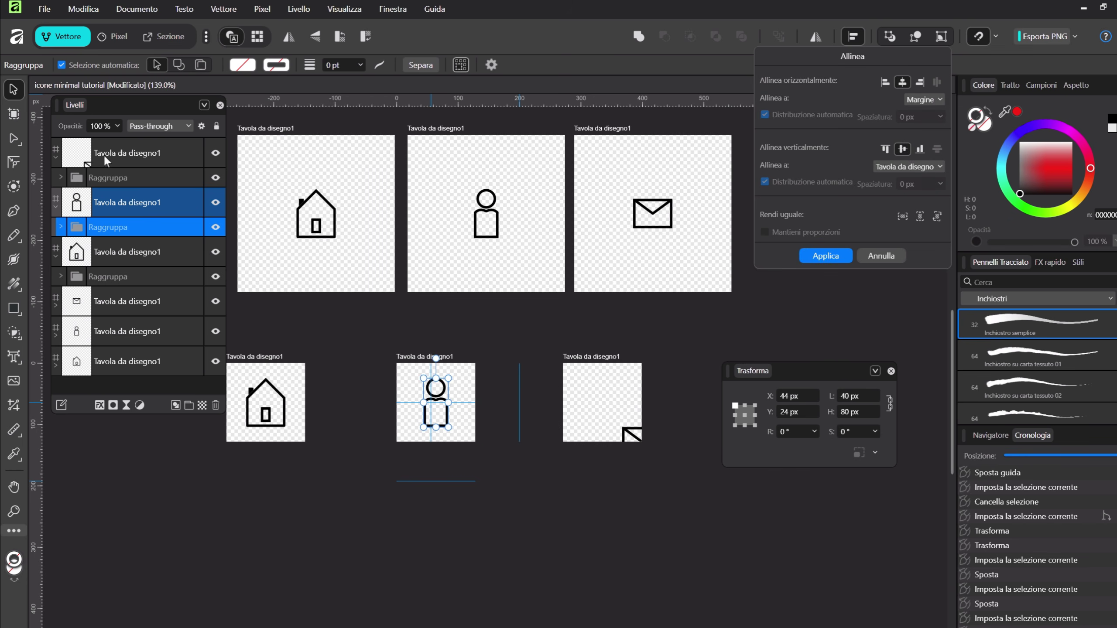
# Centre the envelope icon group horizontally and vertically on its 128 px artboard
pyautogui.click(122, 183)
pyautogui.click(852, 36)
pyautogui.click(901, 110)
pyautogui.click(902, 168)
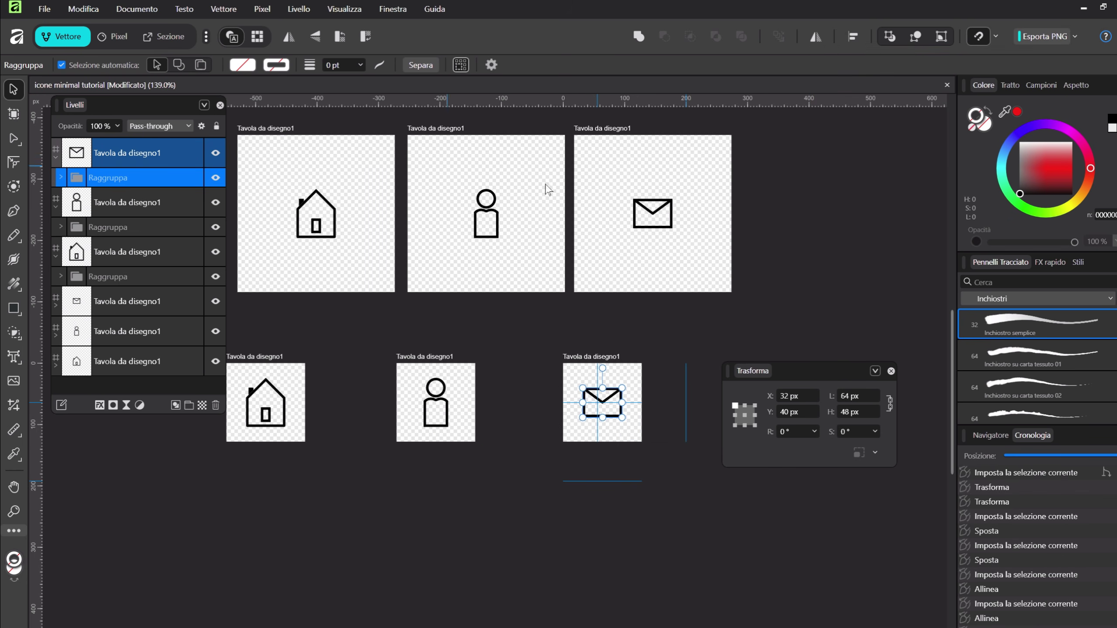
# Clear the floating layer and transform panels from the canvas and remove the two guides crossing the small envelope artboard
pyautogui.moveTo(79, 105); pyautogui.dragTo(997, 190)
pyautogui.click(891, 371)
pyautogui.scroll(3, 473, 402)
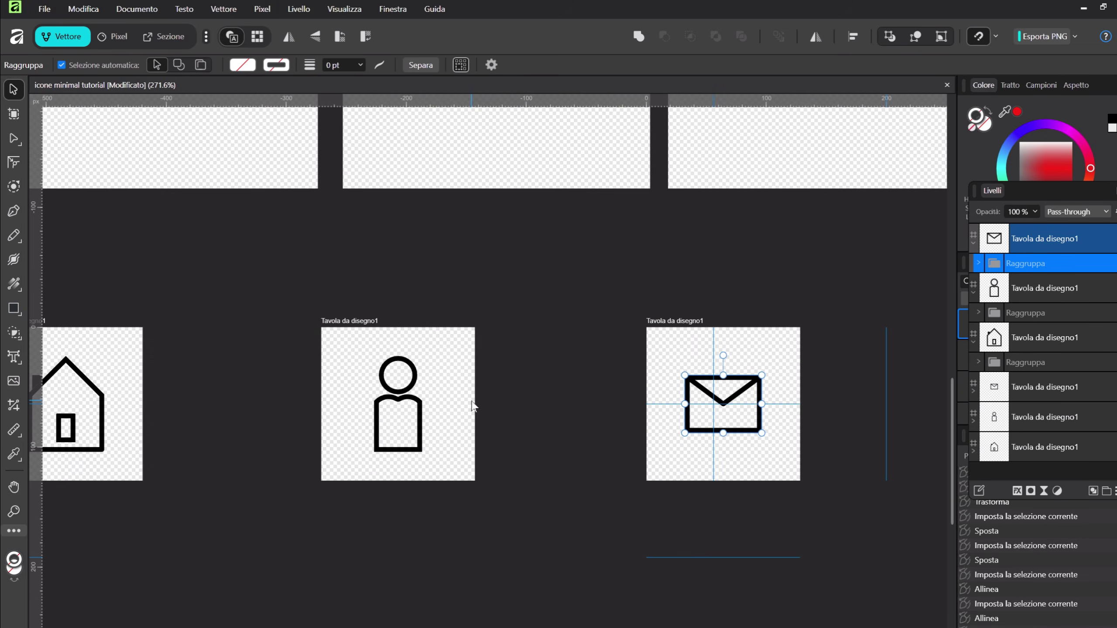
pyautogui.moveTo(713, 395); pyautogui.dragTo(35, 387)
pyautogui.moveTo(786, 405); pyautogui.dragTo(768, 86)
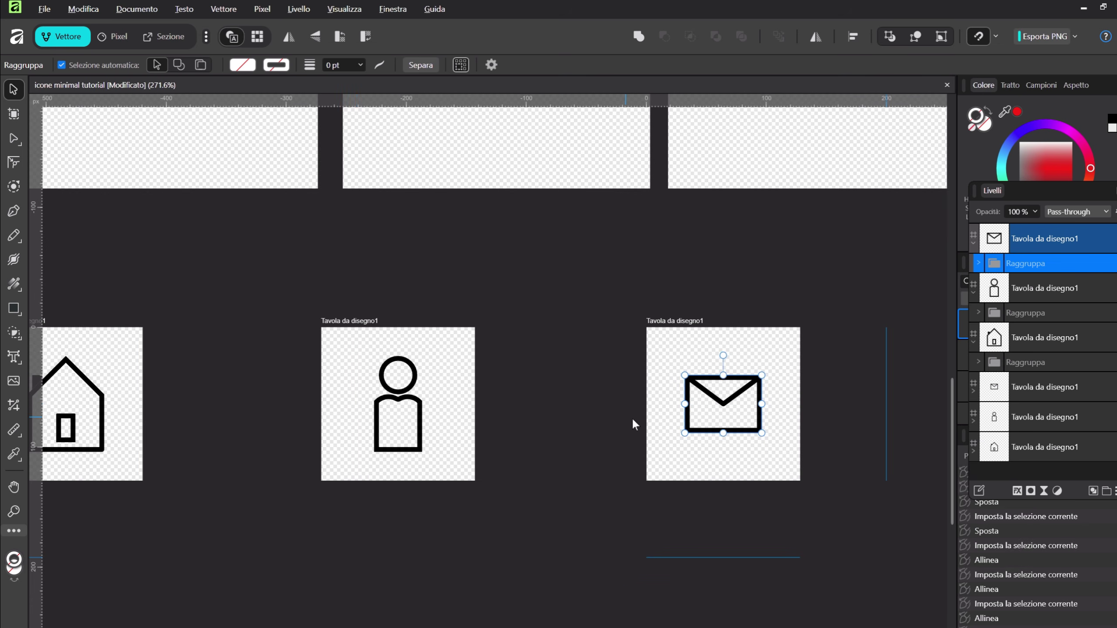
# Examine the colour variants of the house, person and envelope icons, both up close and across the whole artboard grid
pyautogui.scroll(-4, 633, 425)
pyautogui.scroll(2, 439, 451)
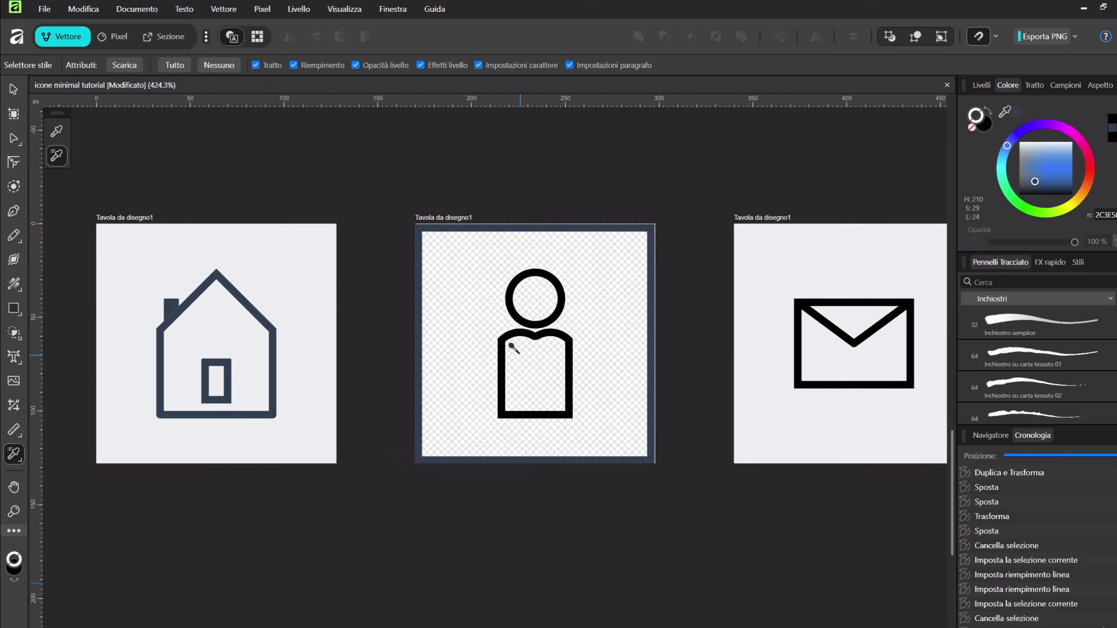
pyautogui.scroll(-2, 570, 435)
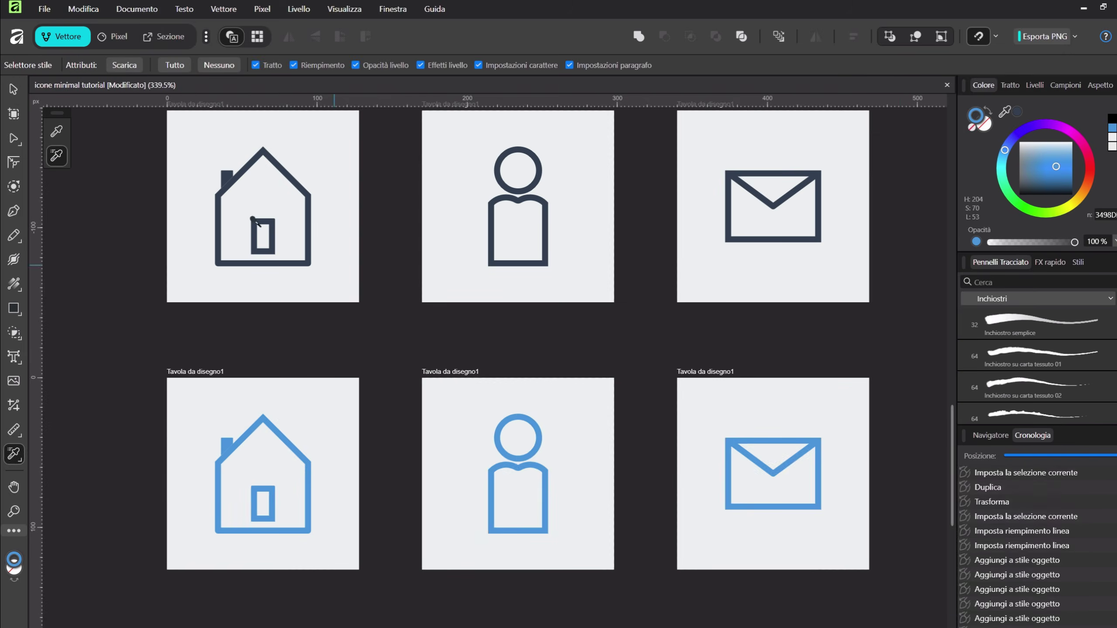
pyautogui.hotkey('ctrl', '-')
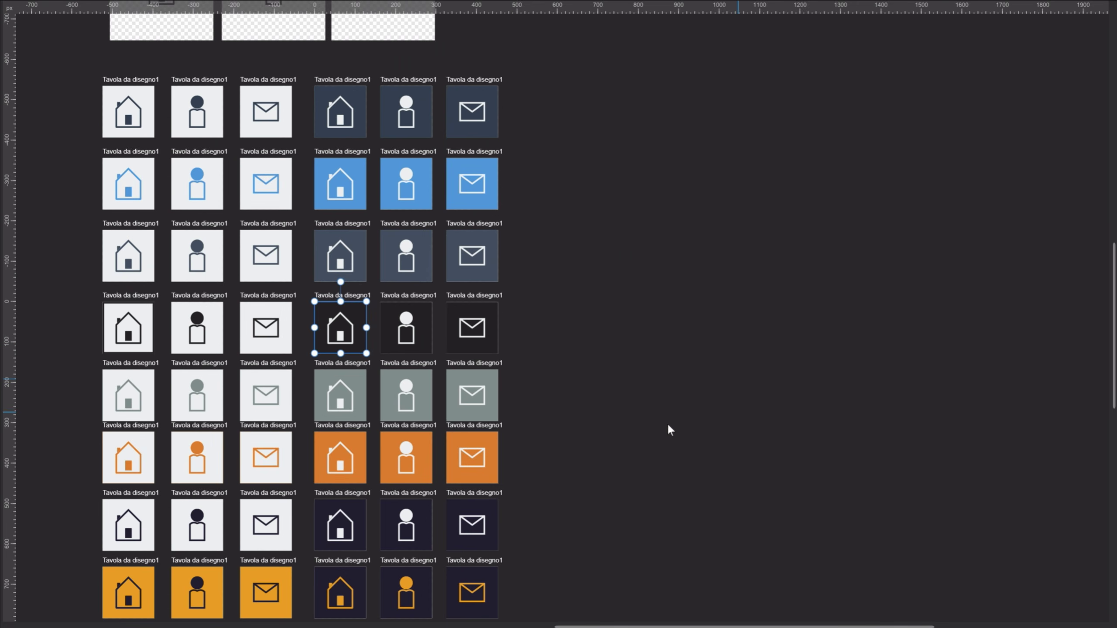
pyautogui.click(61, 404)
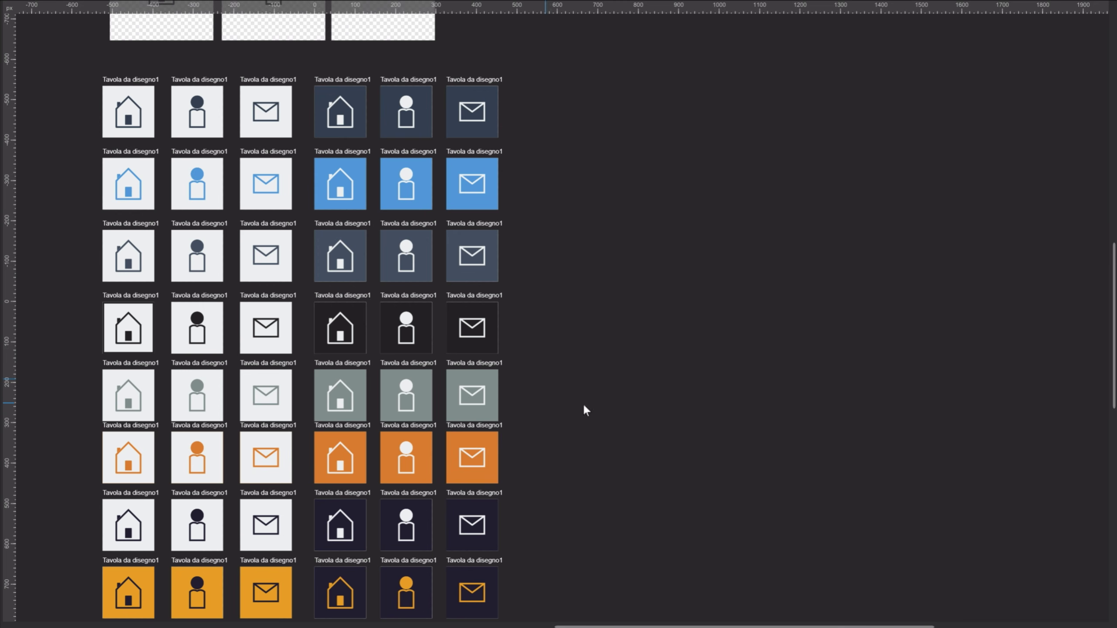
pyautogui.scroll(-3, 782, 404)
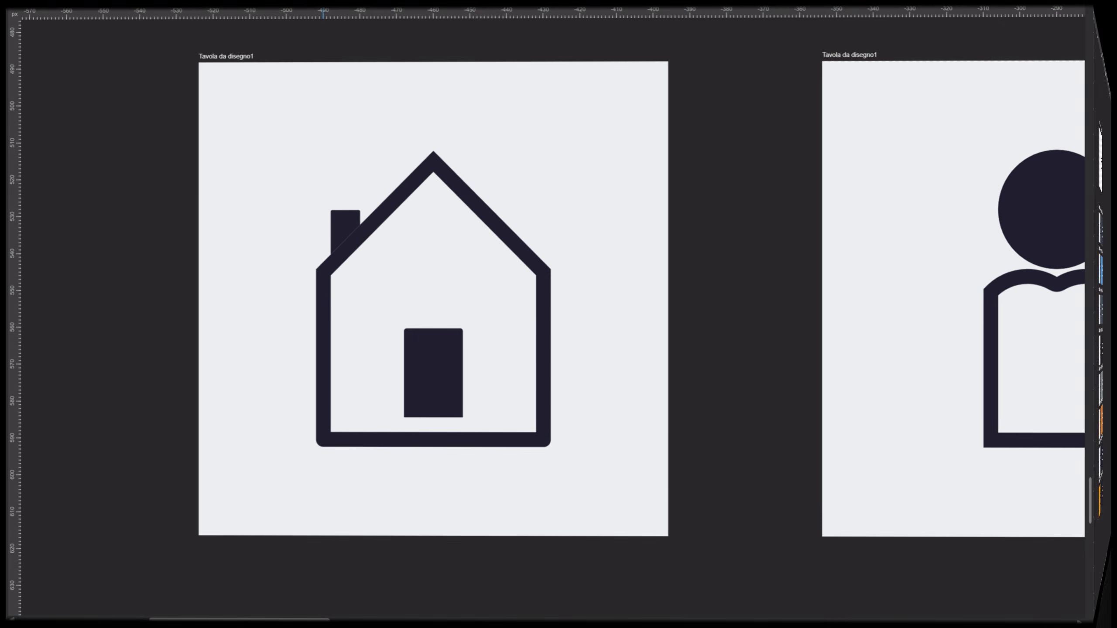
pyautogui.hscroll(10, 558, 308)
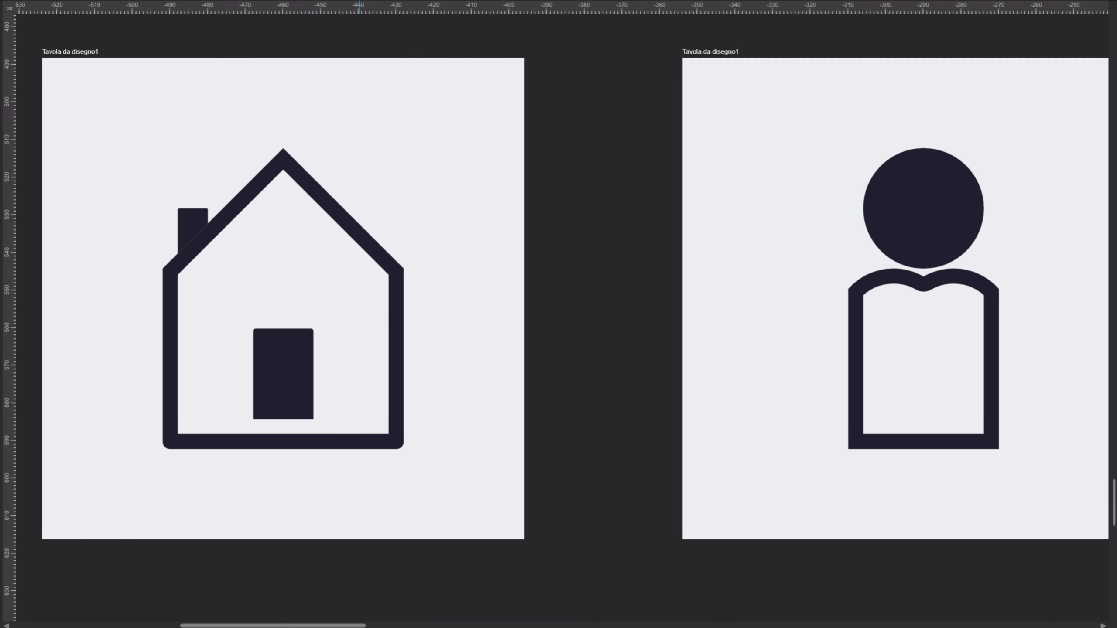
pyautogui.hscroll(5, 559, 308)
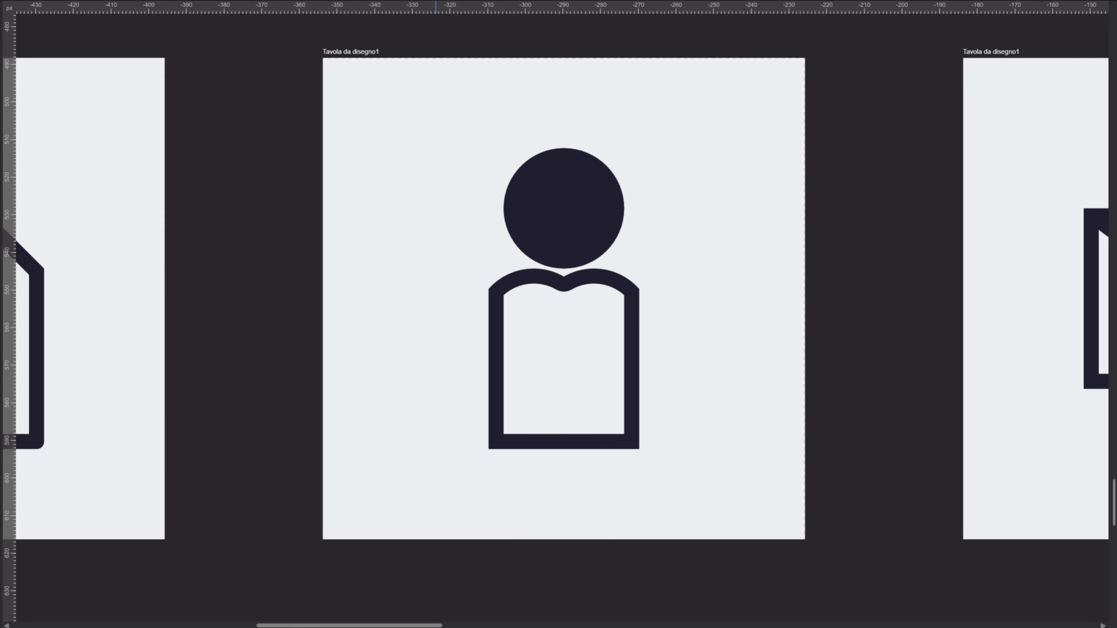
pyautogui.scroll(-5, 421, 611)
pyautogui.scroll(8, 422, 611)
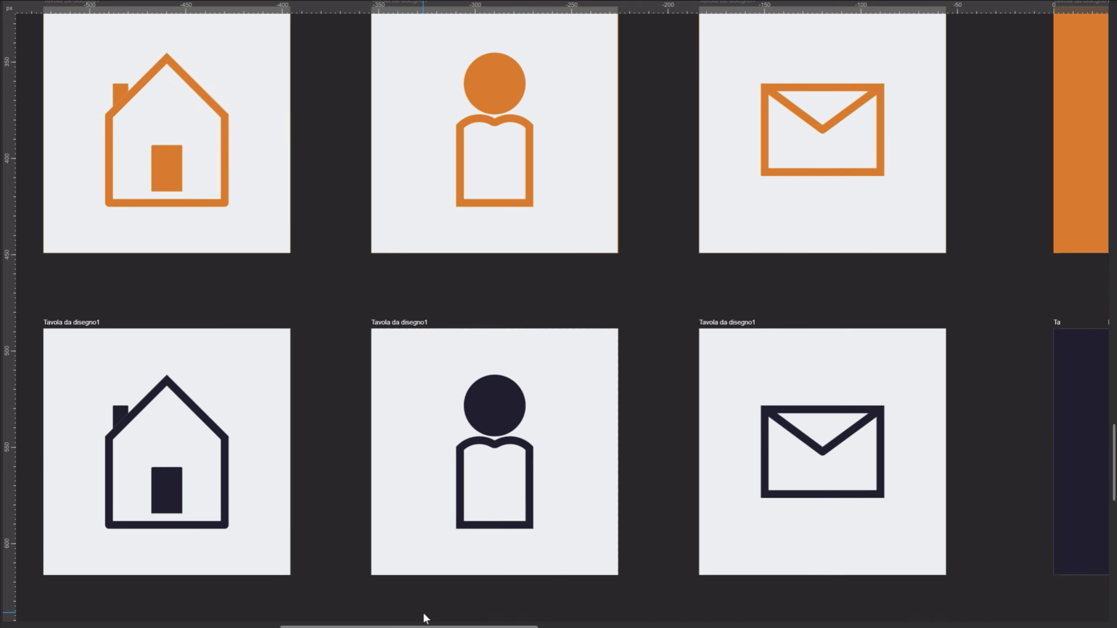
pyautogui.scroll(1, 167, 602)
pyautogui.scroll(-2, 31, 573)
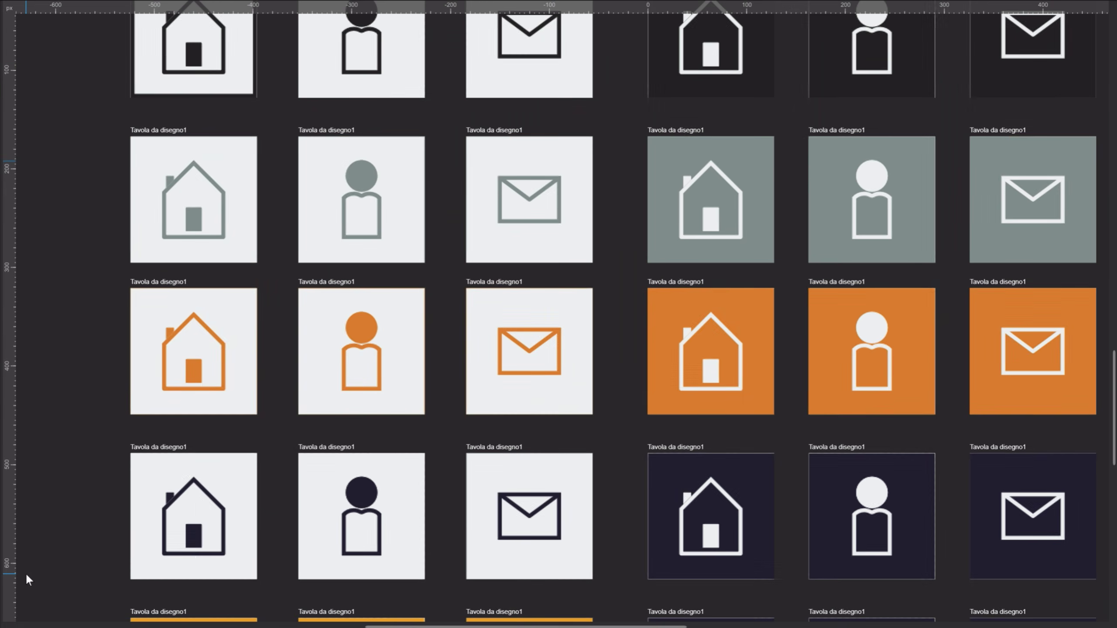
pyautogui.scroll(-1, 92, 541)
pyautogui.scroll(-1, 92, 539)
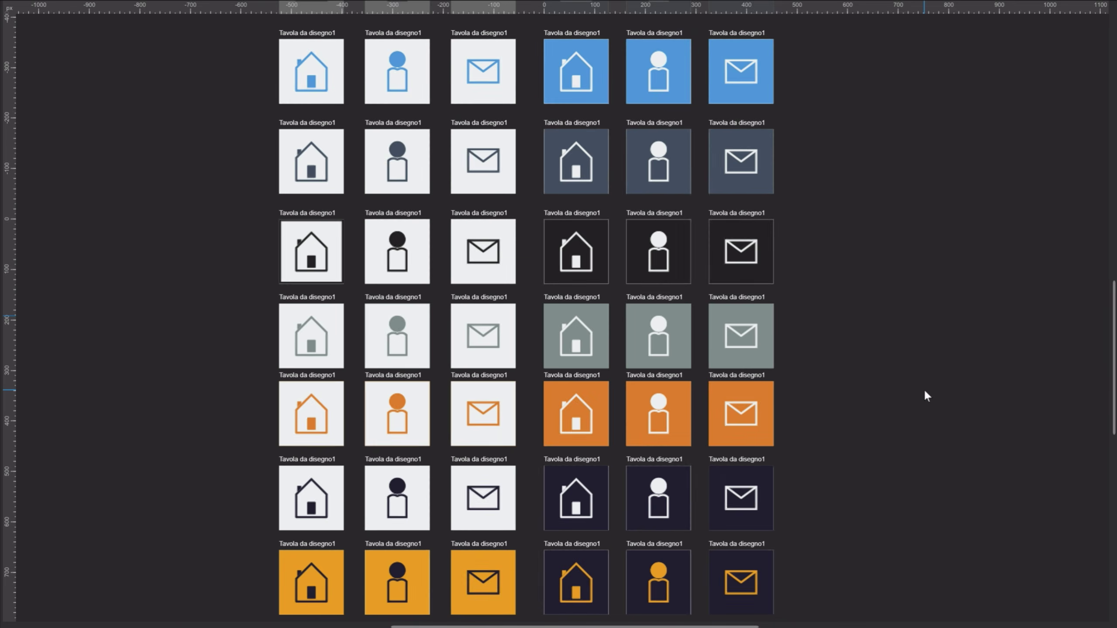
pyautogui.scroll(-1, 925, 392)
pyautogui.scroll(-2, 720, 608)
pyautogui.scroll(1, 179, 540)
pyautogui.scroll(1, 104, 393)
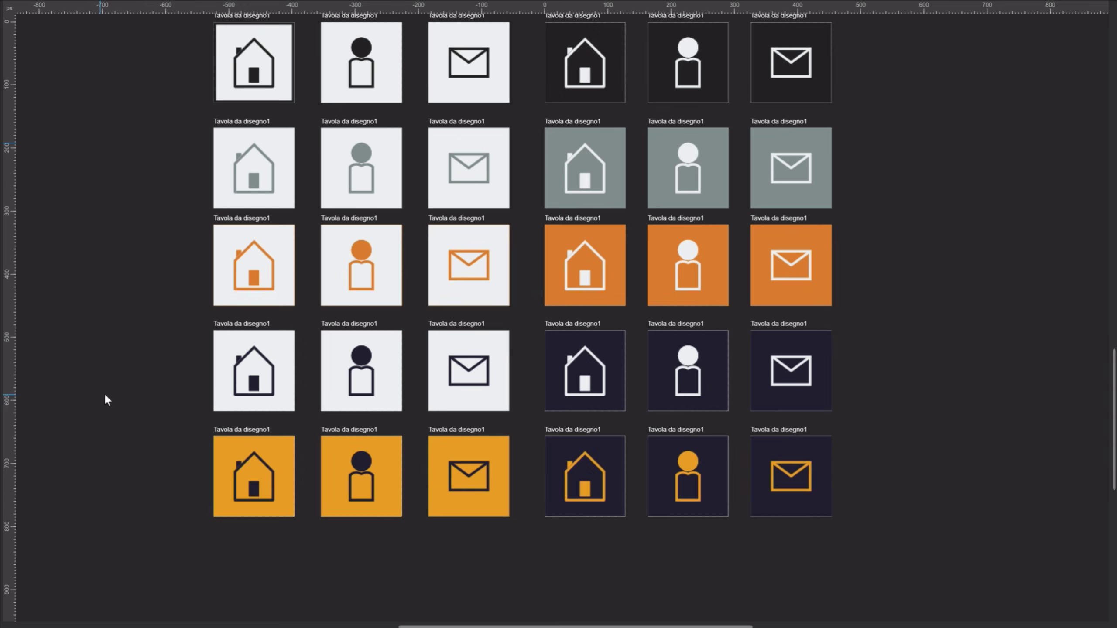
pyautogui.scroll(1, 179, 388)
pyautogui.scroll(2, 159, 388)
pyautogui.scroll(1, 159, 388)
pyautogui.scroll(1, 157, 391)
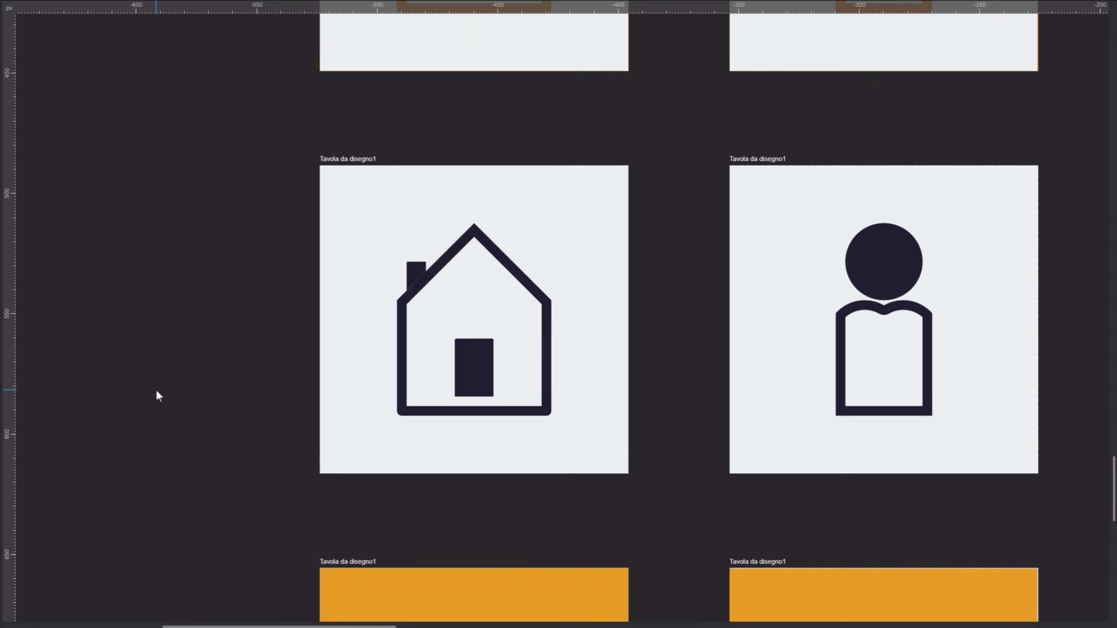
pyautogui.scroll(1, 157, 390)
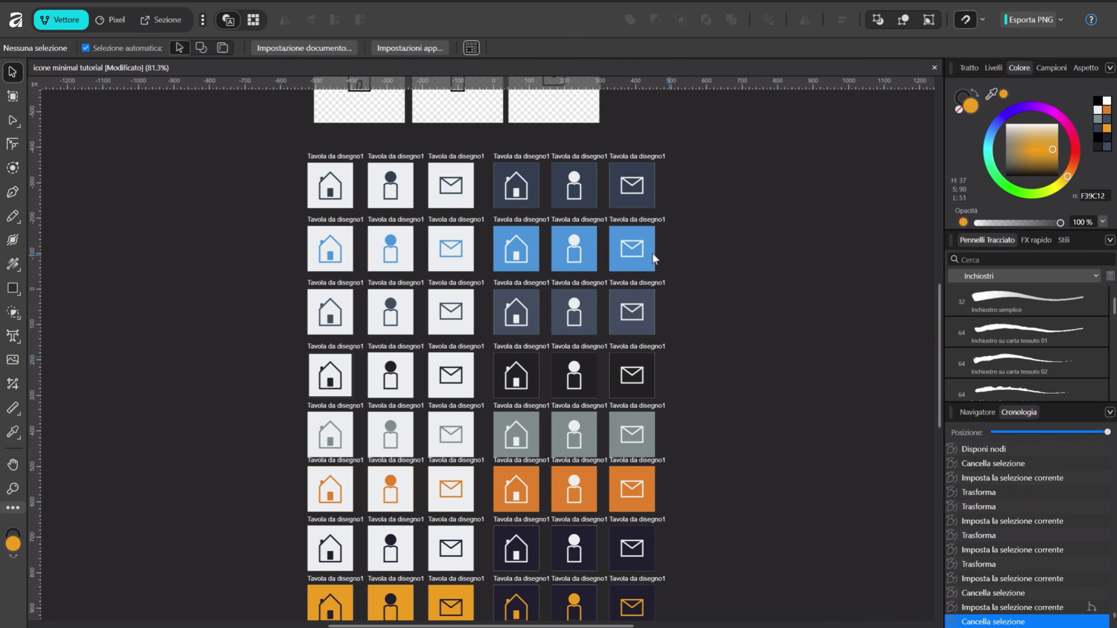
pyautogui.scroll(-2, 558, 247)
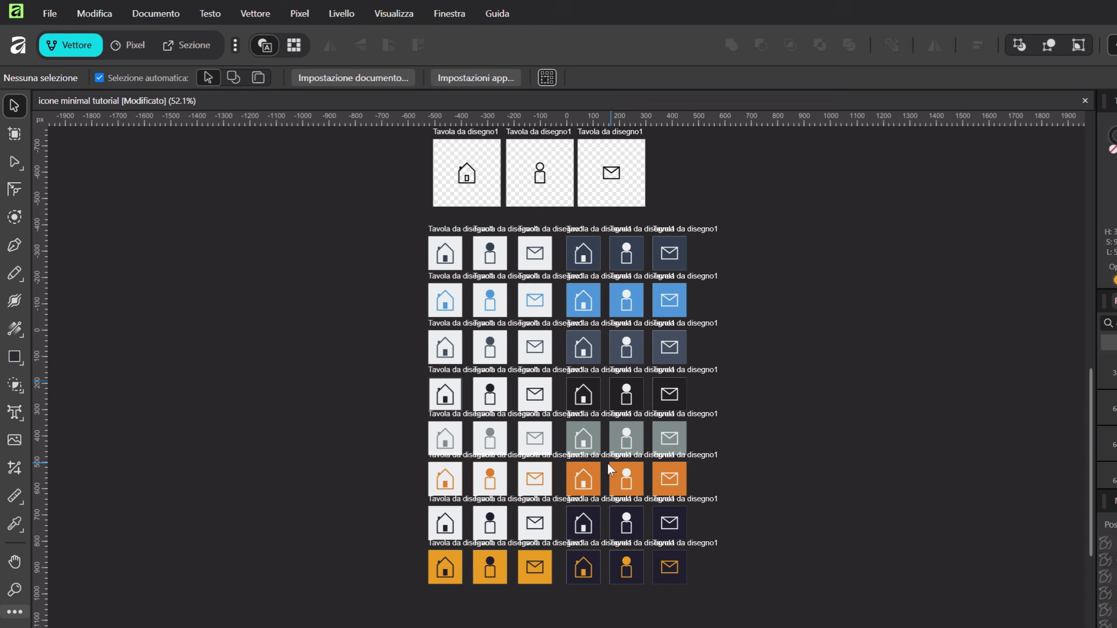
pyautogui.scroll(2, 583, 458)
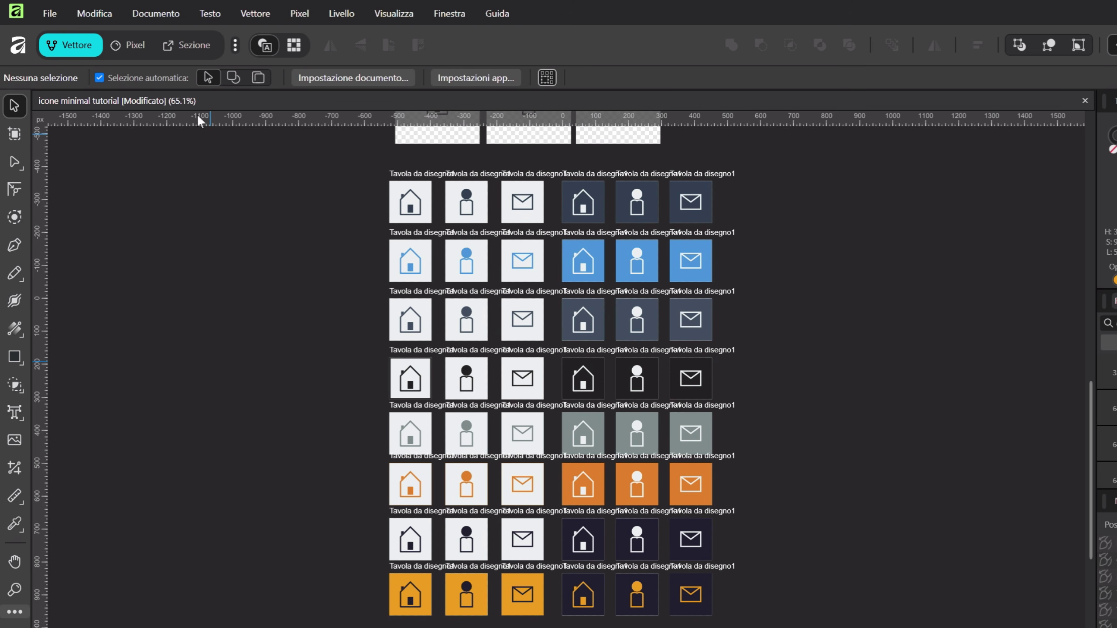
# Switch to the Sezione workspace and float the export layers and slices panels on either side of the artboards
pyautogui.click(185, 50)
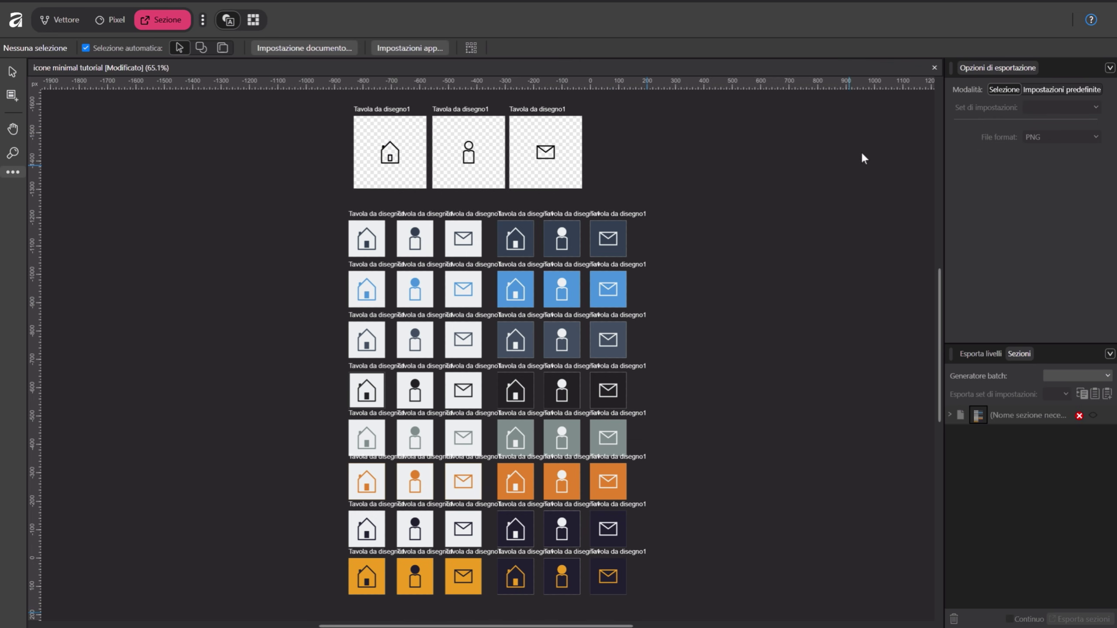
pyautogui.moveTo(980, 355); pyautogui.dragTo(709, 125)
pyautogui.moveTo(744, 285); pyautogui.dragTo(733, 625)
pyautogui.scroll(-3, 750, 374)
pyautogui.scroll(-5, 749, 373)
pyautogui.moveTo(754, 132); pyautogui.dragTo(189, 122)
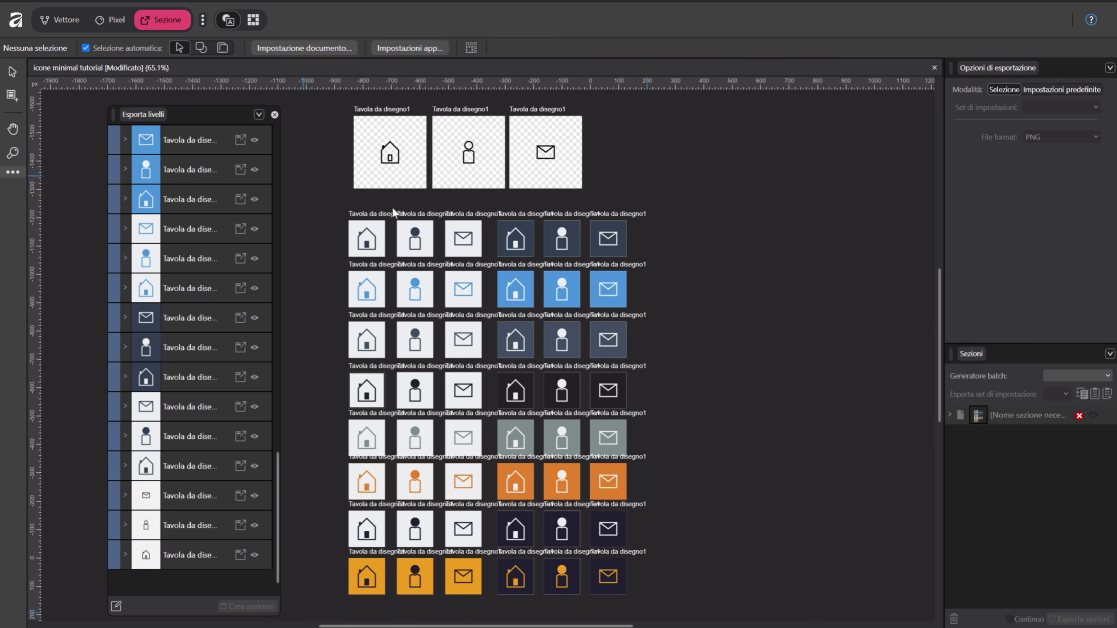
pyautogui.moveTo(959, 355); pyautogui.dragTo(718, 134)
# Create export slices from all the coloured 128 px artboards, leaving out the three 256 px originals
pyautogui.click(186, 514)
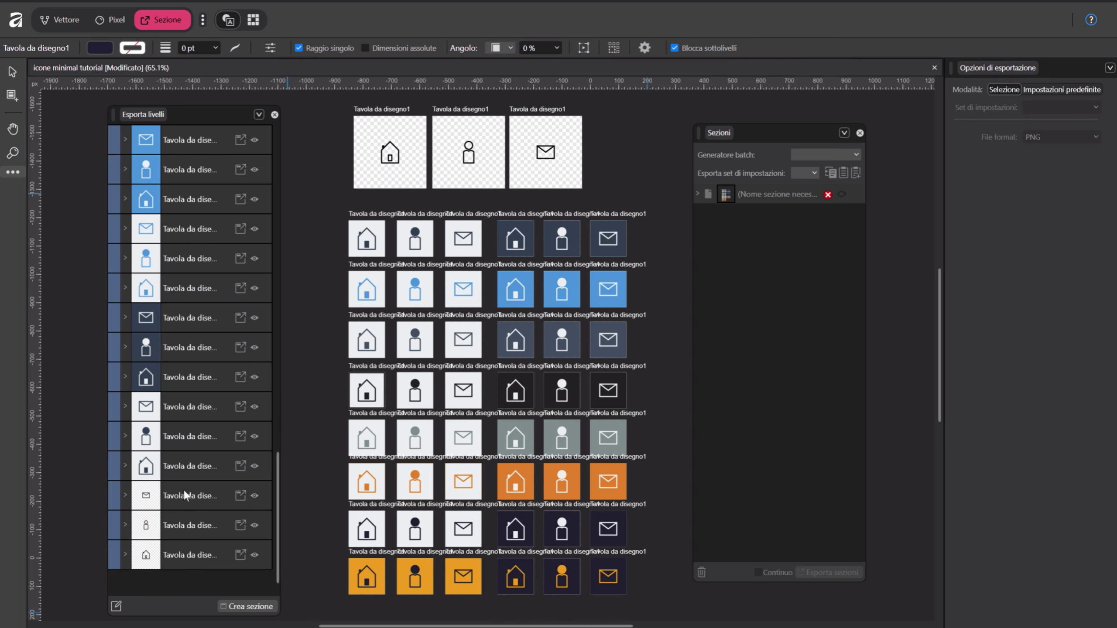
pyautogui.hotkey('ctrl', 'a')
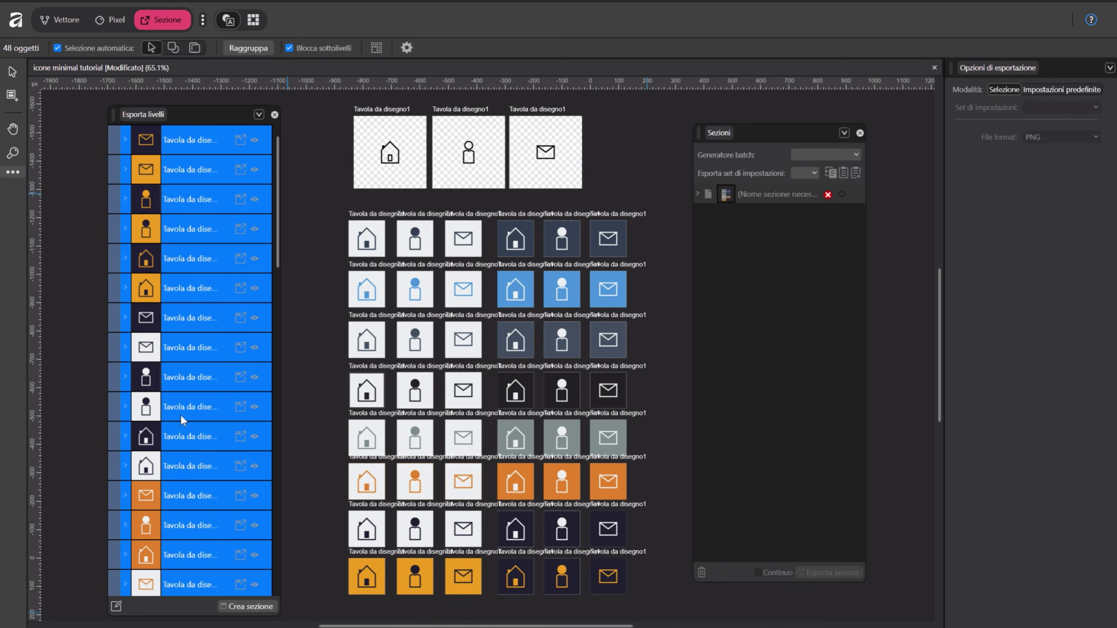
pyautogui.click(14, 91)
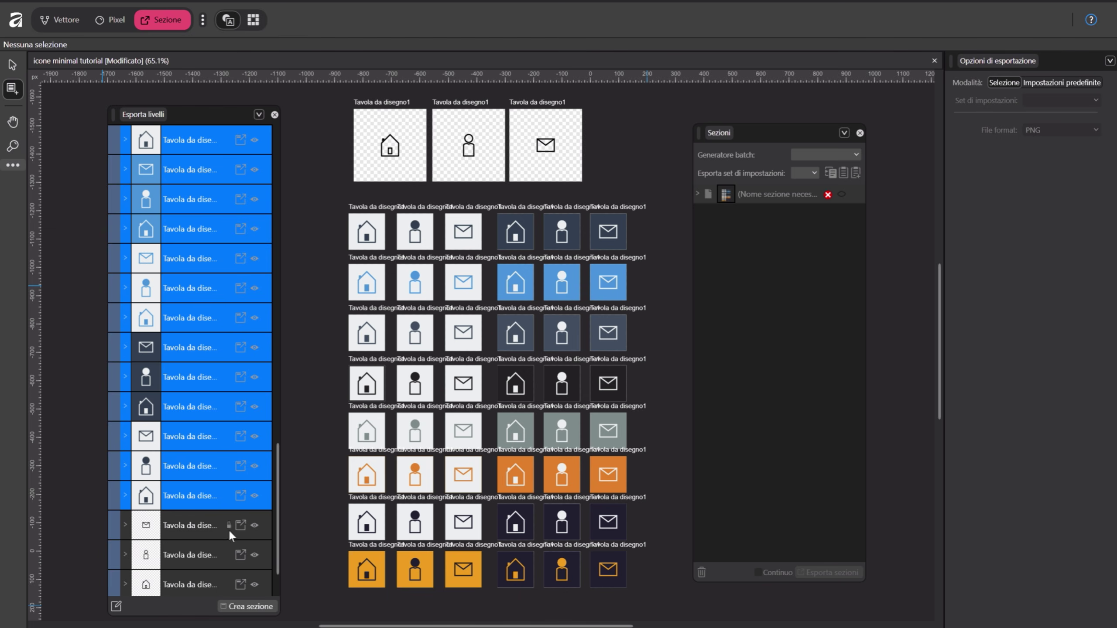
pyautogui.click(247, 608)
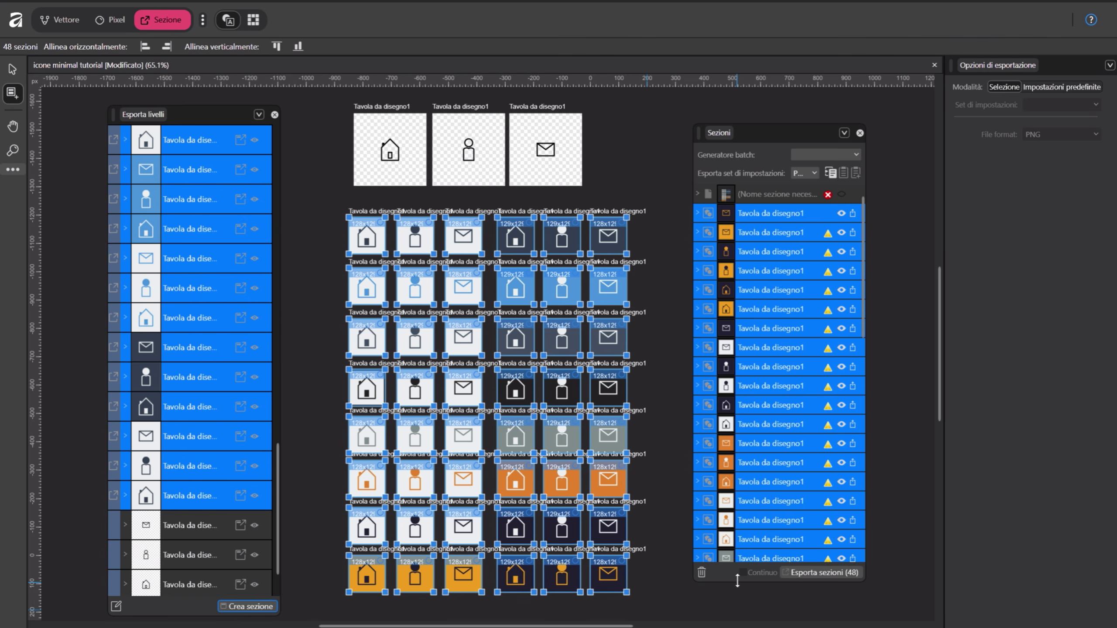
pyautogui.scroll(15, 204, 329)
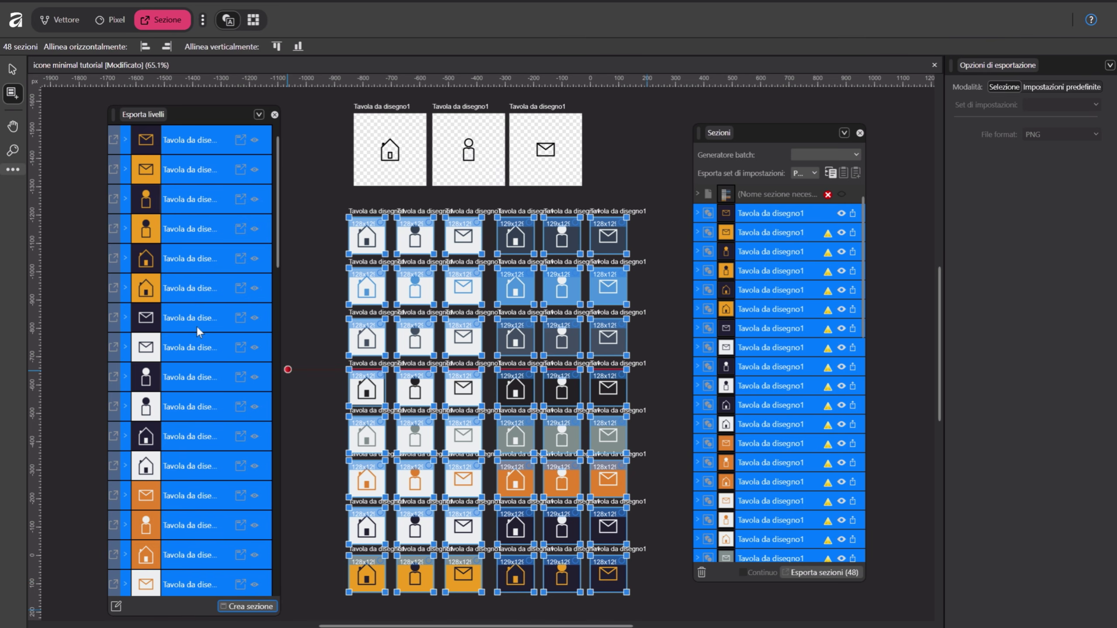
pyautogui.scroll(-15, 198, 332)
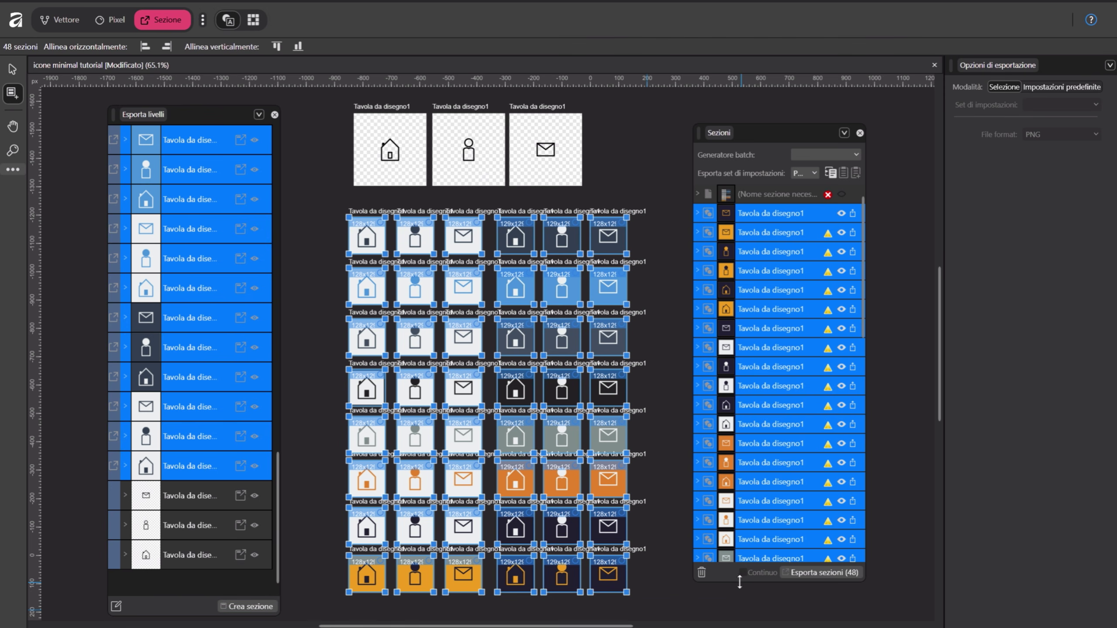
# Check the full slice list, group the slices panel with the export layers panel and float the export options beside the artboards
pyautogui.moveTo(768, 582); pyautogui.dragTo(765, 627)
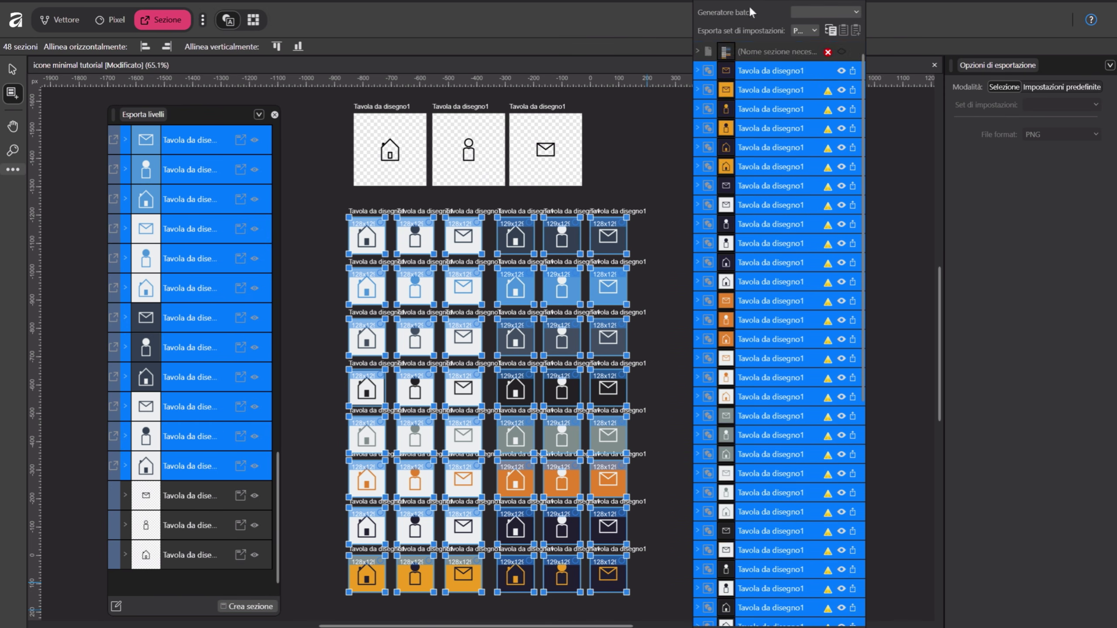
pyautogui.scroll(-8, 765, 250)
pyautogui.moveTo(766, 2); pyautogui.dragTo(712, 5)
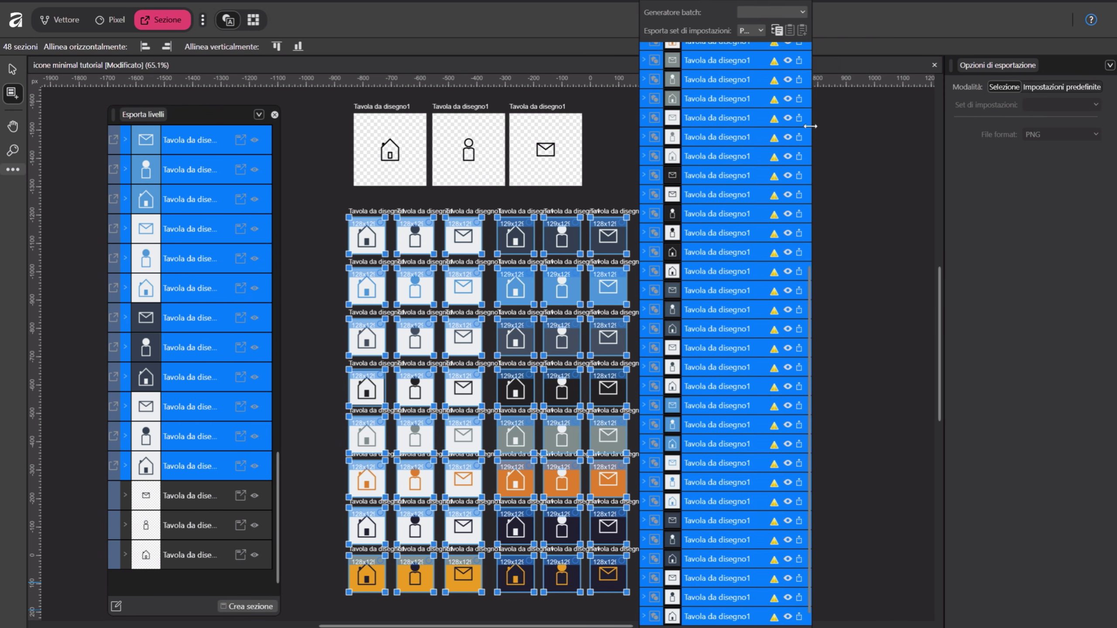
pyautogui.moveTo(812, 127); pyautogui.dragTo(957, 132)
pyautogui.moveTo(797, 627); pyautogui.dragTo(797, 438)
pyautogui.moveTo(785, 2); pyautogui.dragTo(655, 119)
# Apply the PNG export preset to all the selected slices and look through the slice list
pyautogui.moveTo(958, 215)
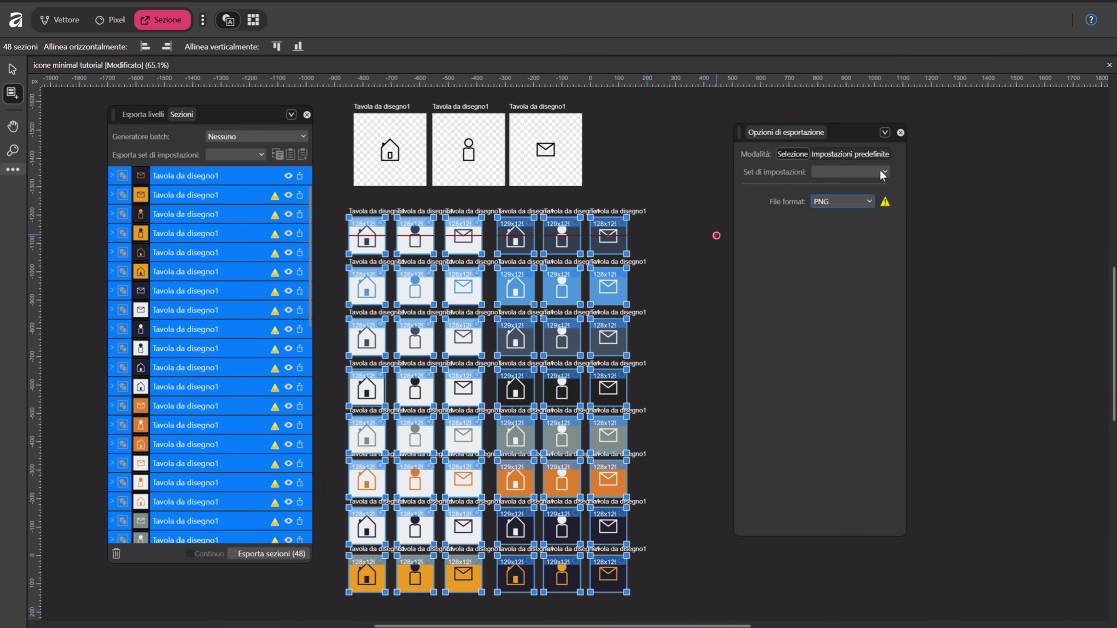
pyautogui.click(880, 171)
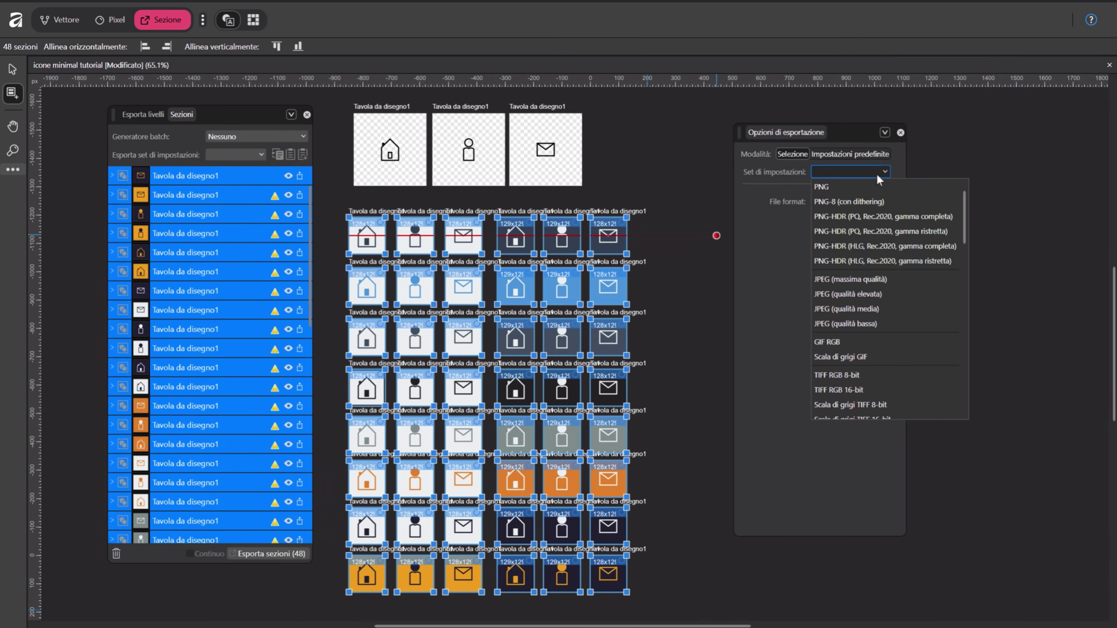
pyautogui.click(869, 187)
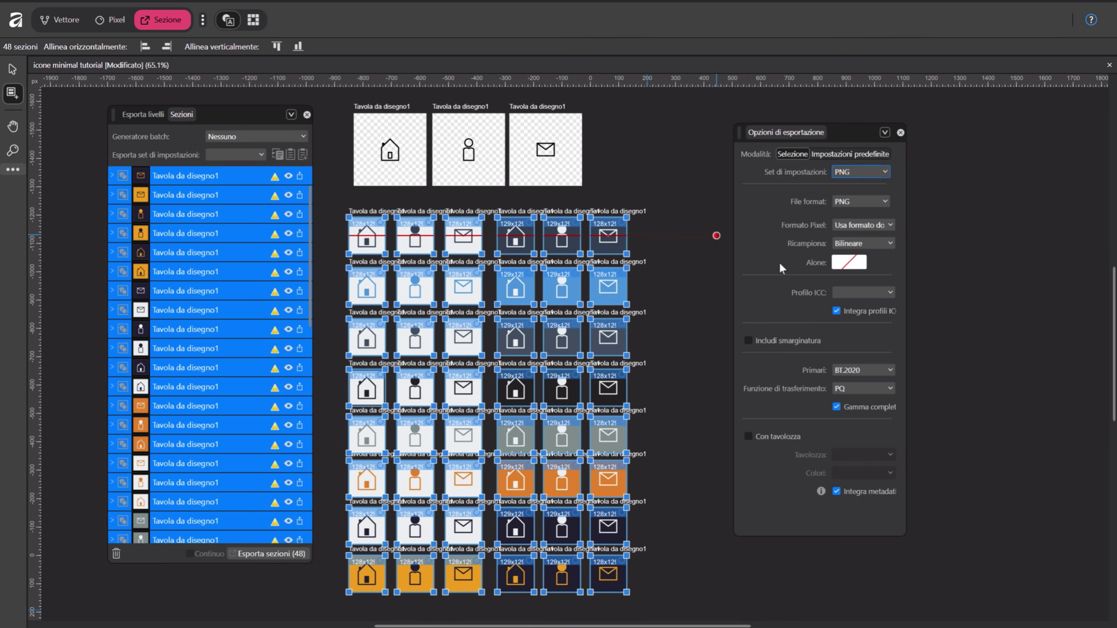
pyautogui.scroll(-10, 196, 387)
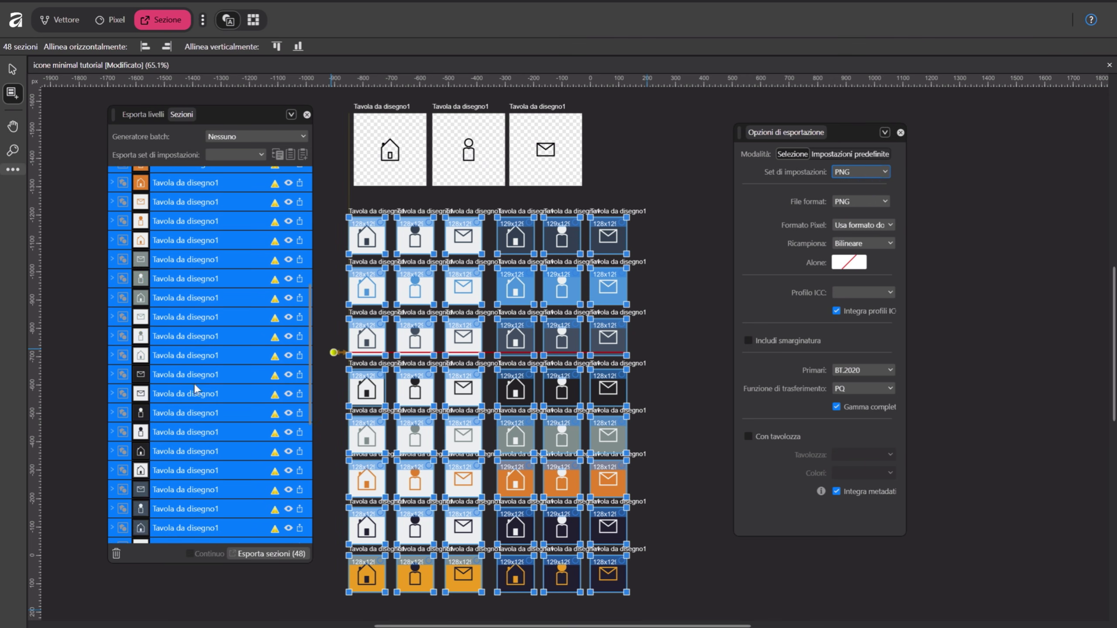
# Export all 48 selected slices as PNG files into the Desktop folder Nuova cartella
pyautogui.click(269, 553)
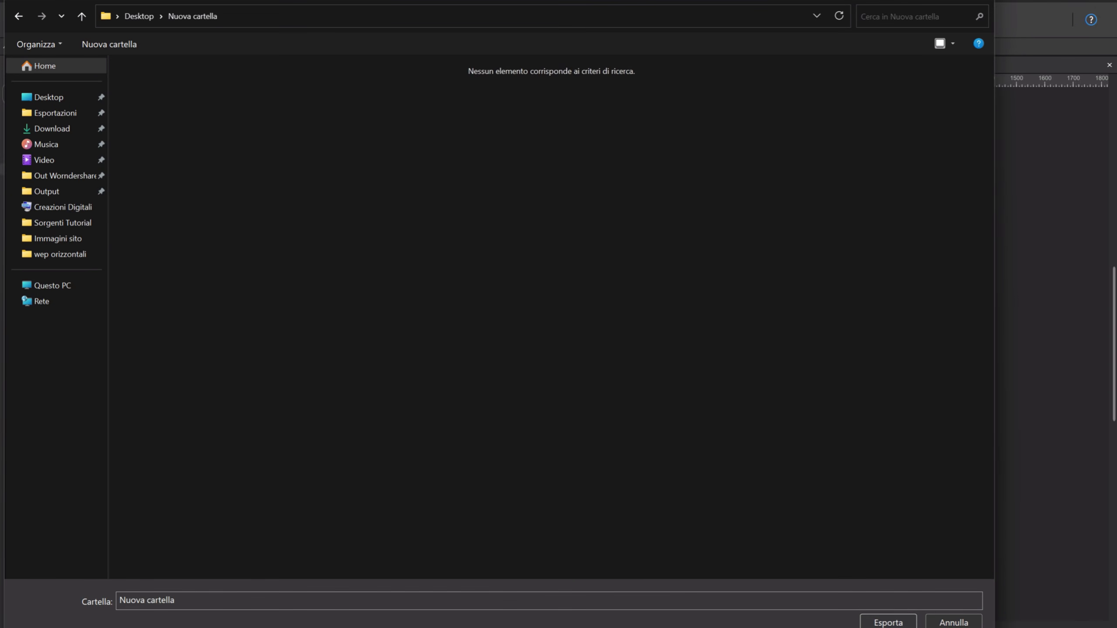
pyautogui.press('Return')
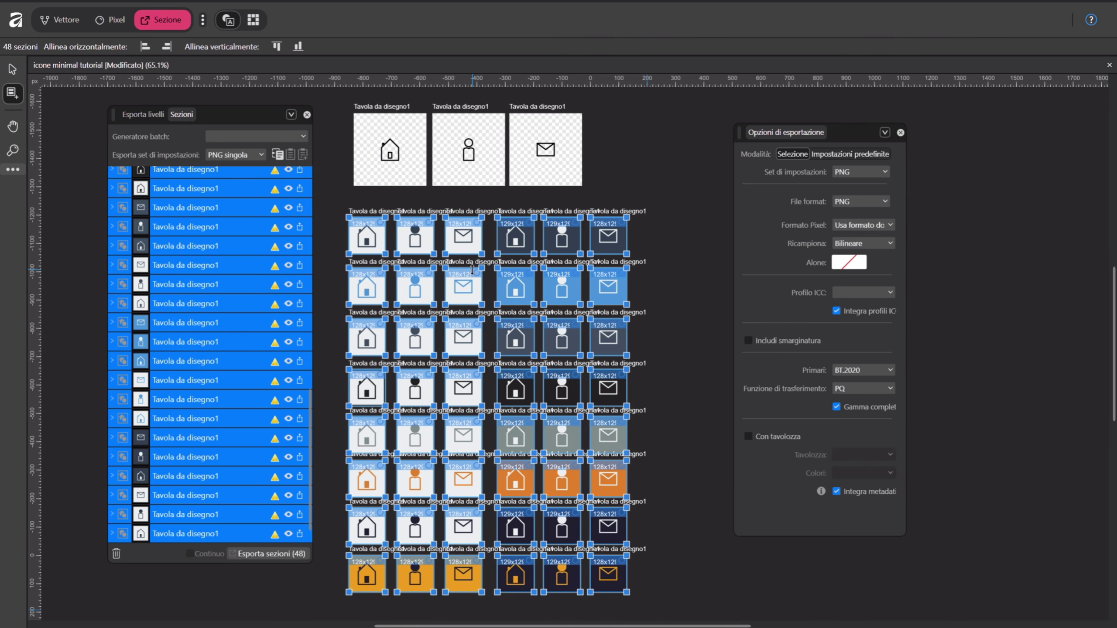
# Change the export preset of the selected slices to SVG and export them into the same folder
pyautogui.click(859, 172)
pyautogui.scroll(-5, 863, 328)
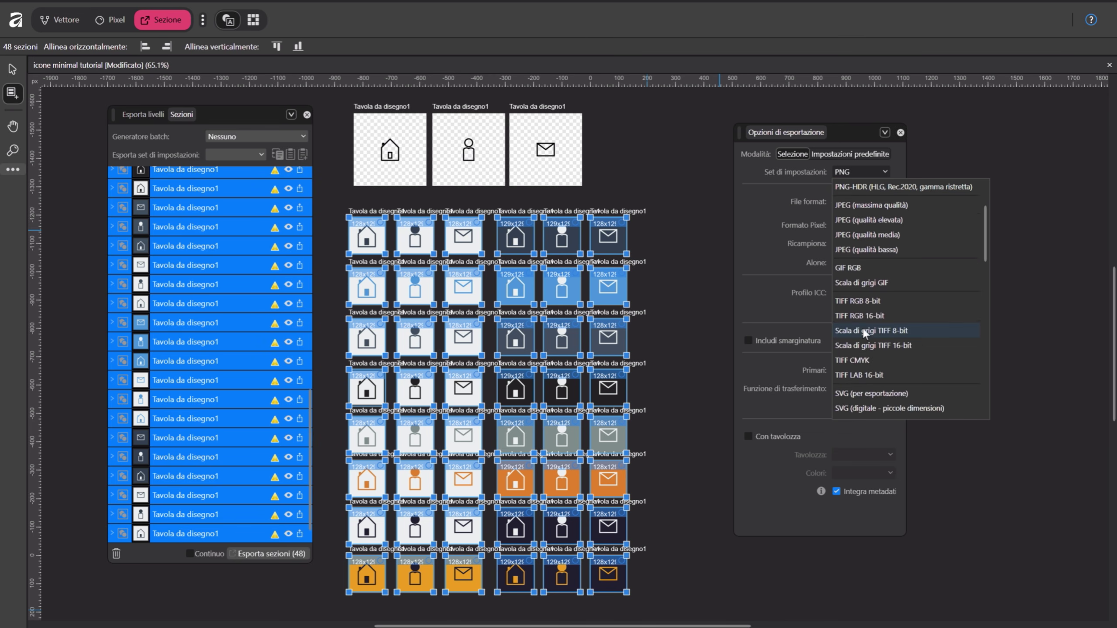
pyautogui.click(862, 330)
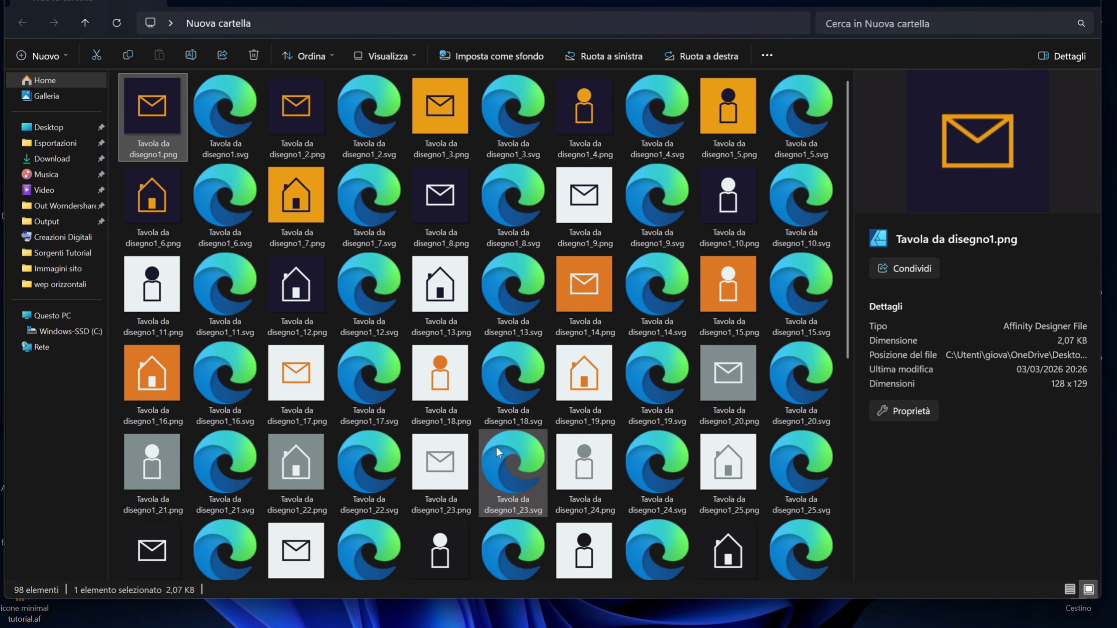
# Switch to the export folder in File Explorer, check Tavola da disegno1.svg in the browser and close it
pyautogui.click(352, 222)
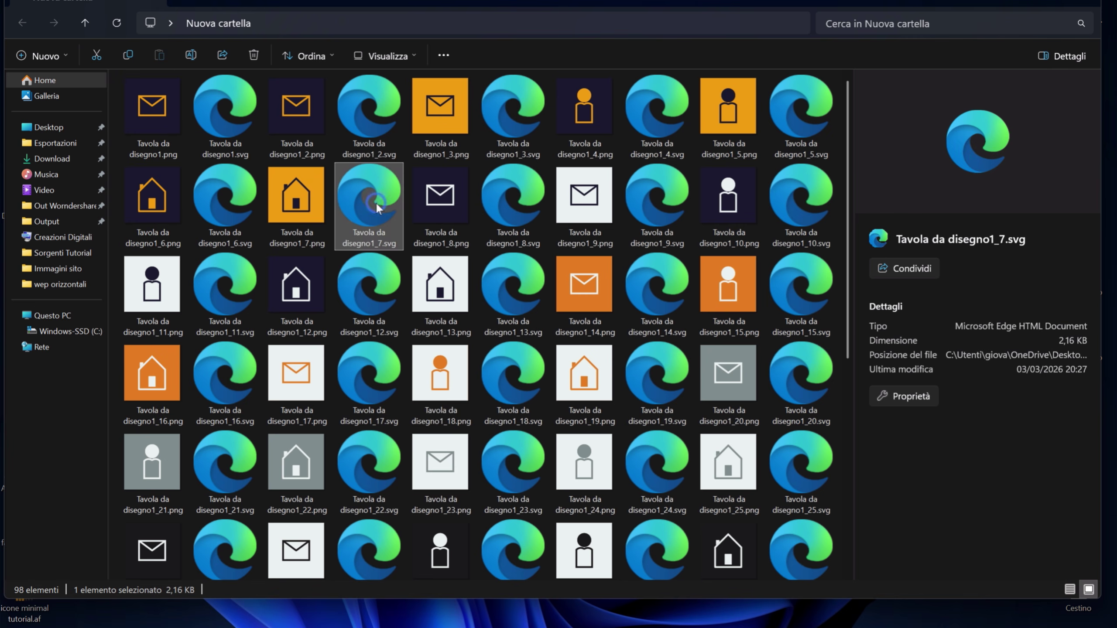
pyautogui.doubleClick(224, 132)
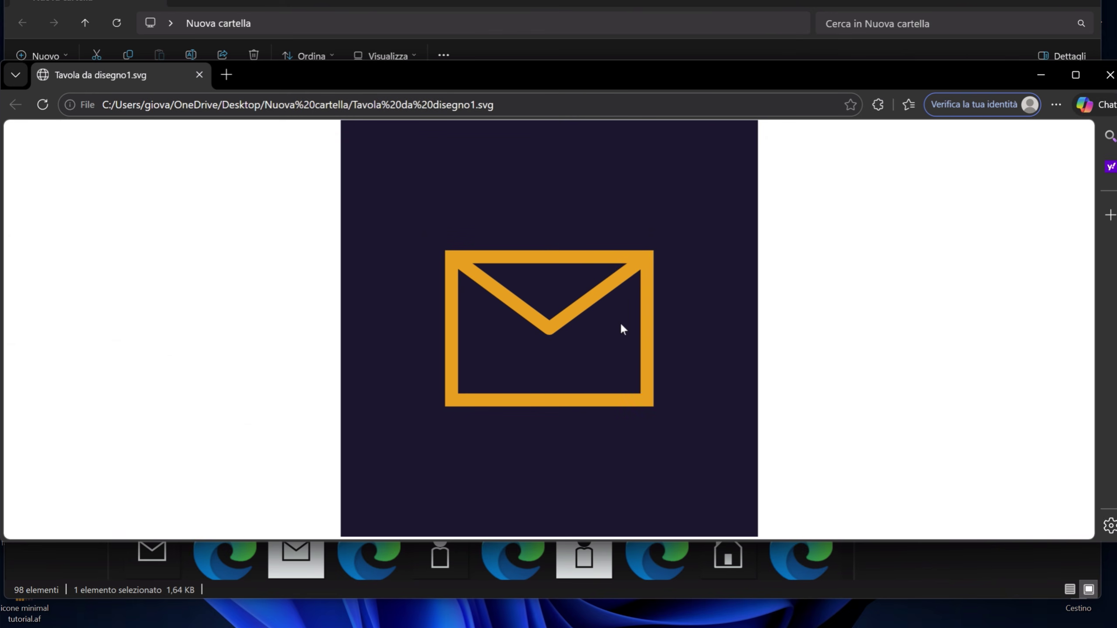
pyautogui.click(1109, 75)
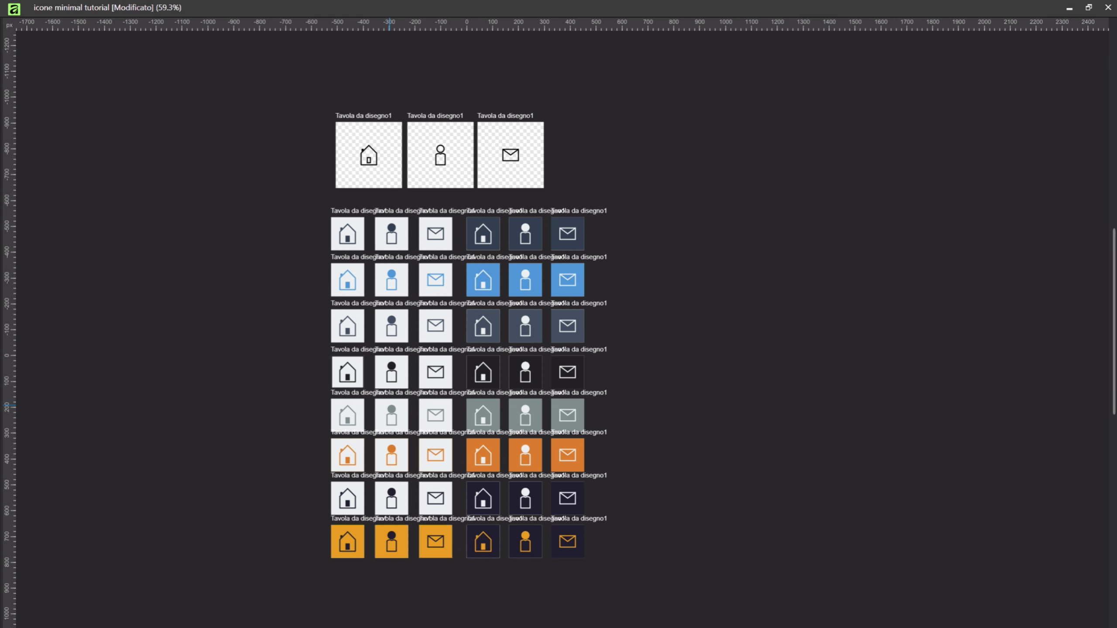
# Examine the dark navy house and person icons on their light artboards up close, comparing them with the neighbouring colour variants
pyautogui.scroll(10, 319, 619)
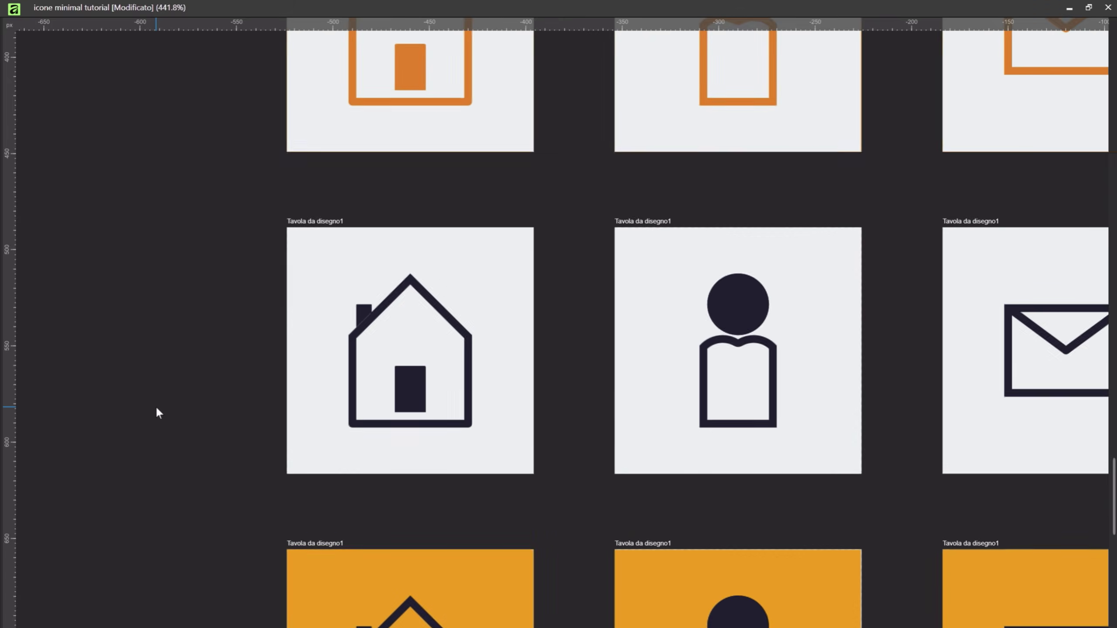
pyautogui.scroll(2, 157, 413)
pyautogui.scroll(2, 768, 231)
pyautogui.scroll(-1, 750, 219)
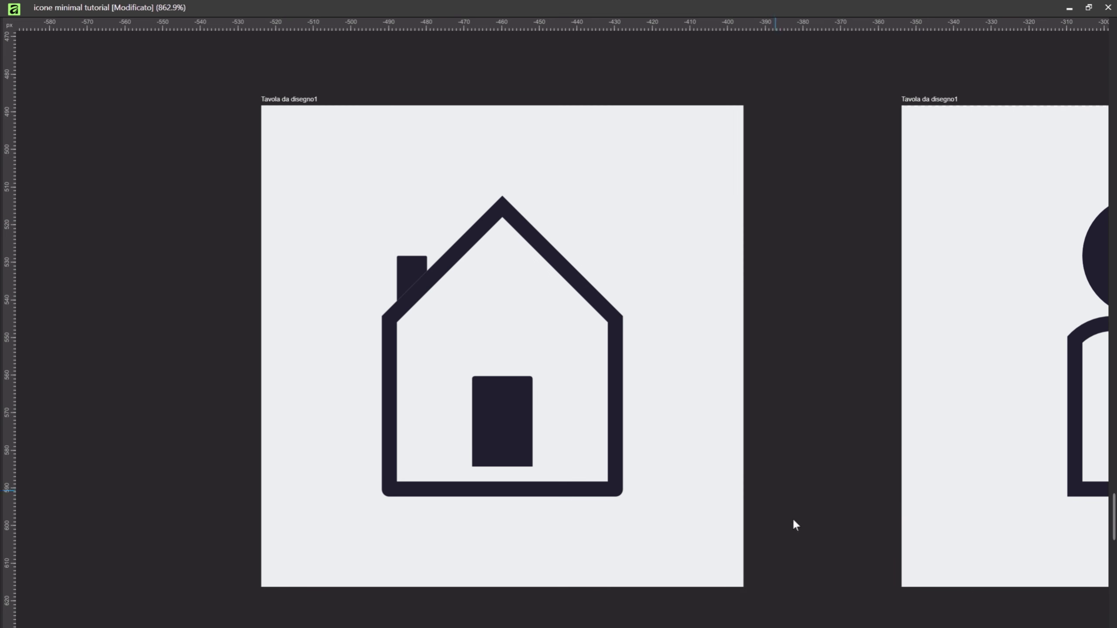
pyautogui.scroll(-1, 1011, 462)
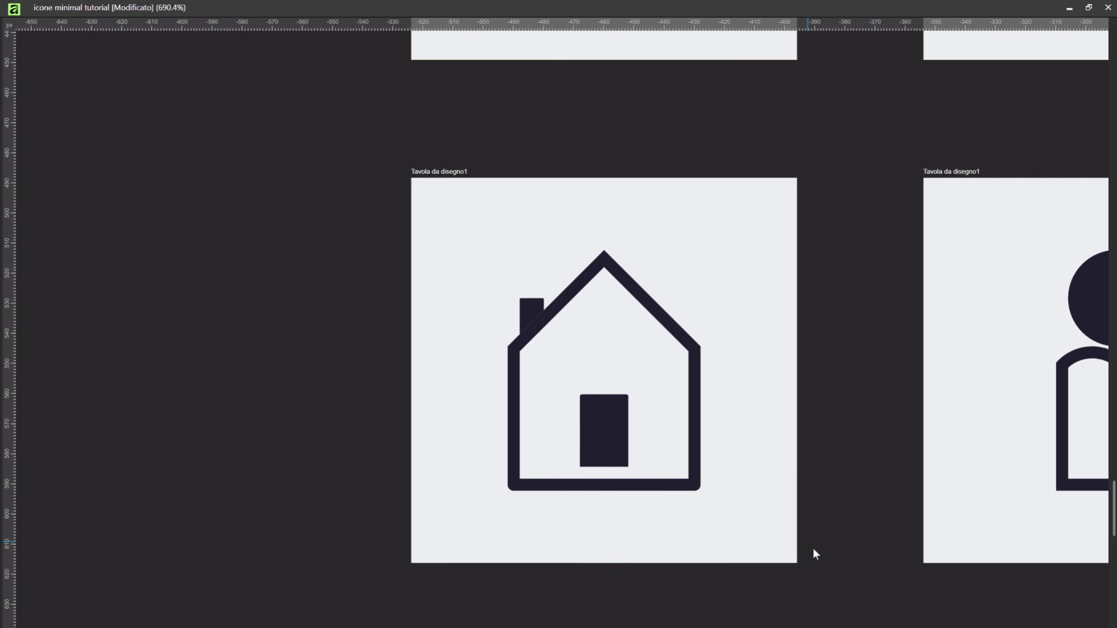
pyautogui.scroll(1, 862, 590)
pyautogui.hscroll(5, 559, 308)
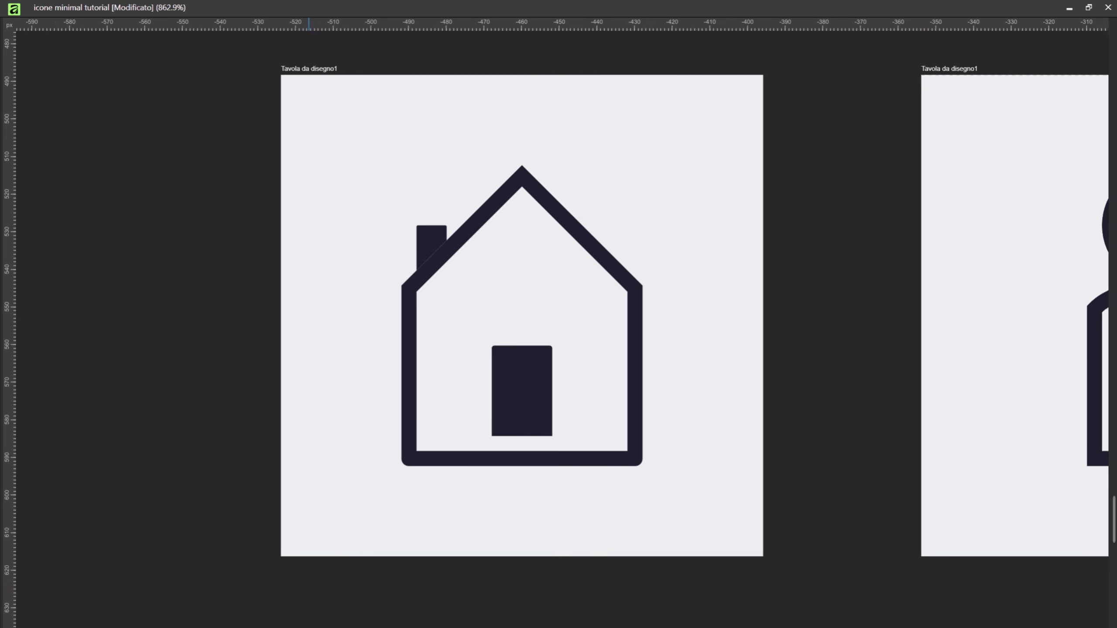
pyautogui.hscroll(5, 558, 308)
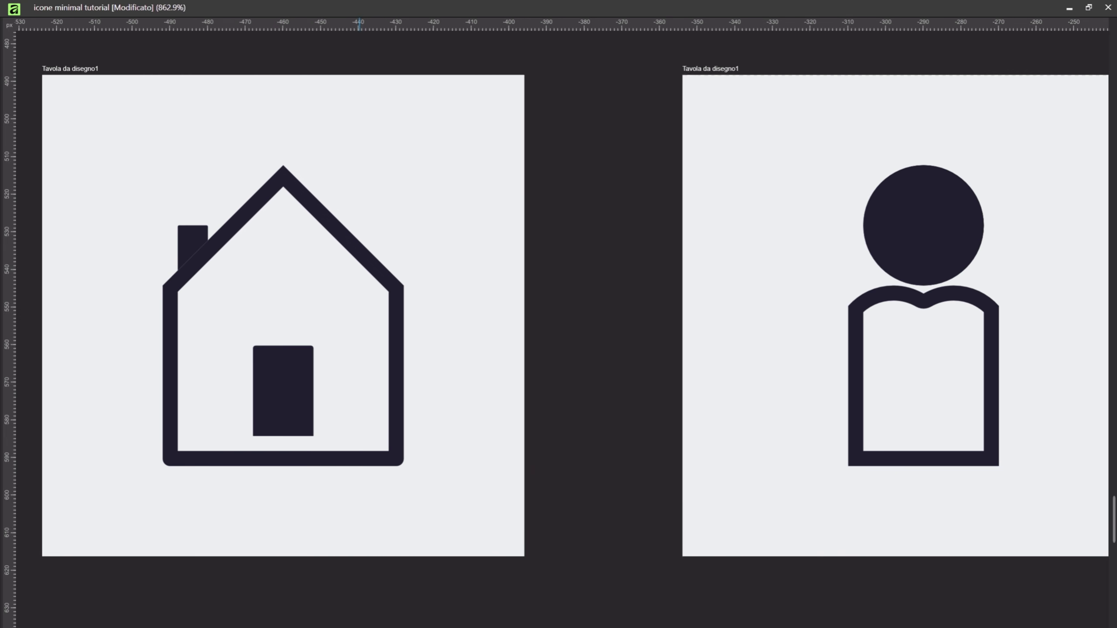
pyautogui.hscroll(3, 558, 308)
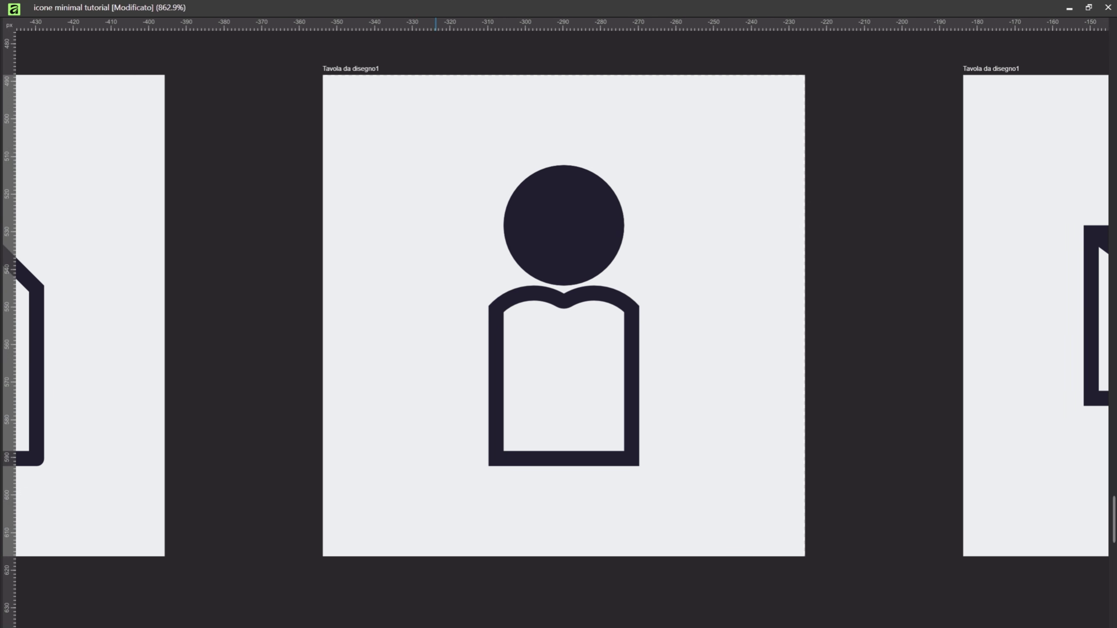
pyautogui.scroll(-3, 558, 308)
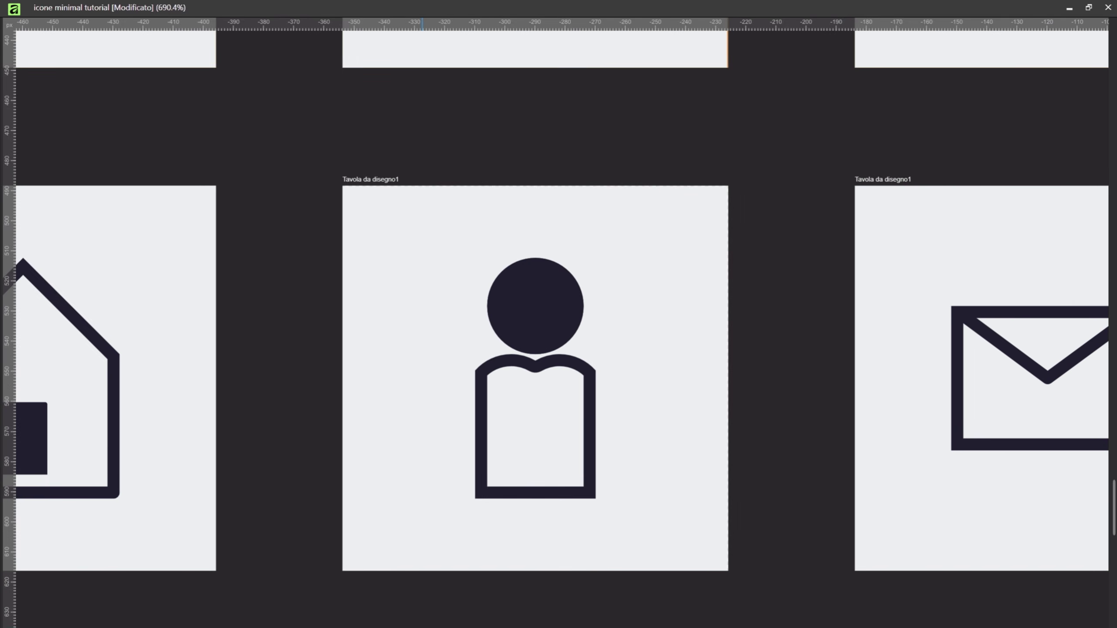
pyautogui.scroll(-2, 559, 308)
pyautogui.scroll(5, 559, 308)
pyautogui.scroll(-3, 25, 590)
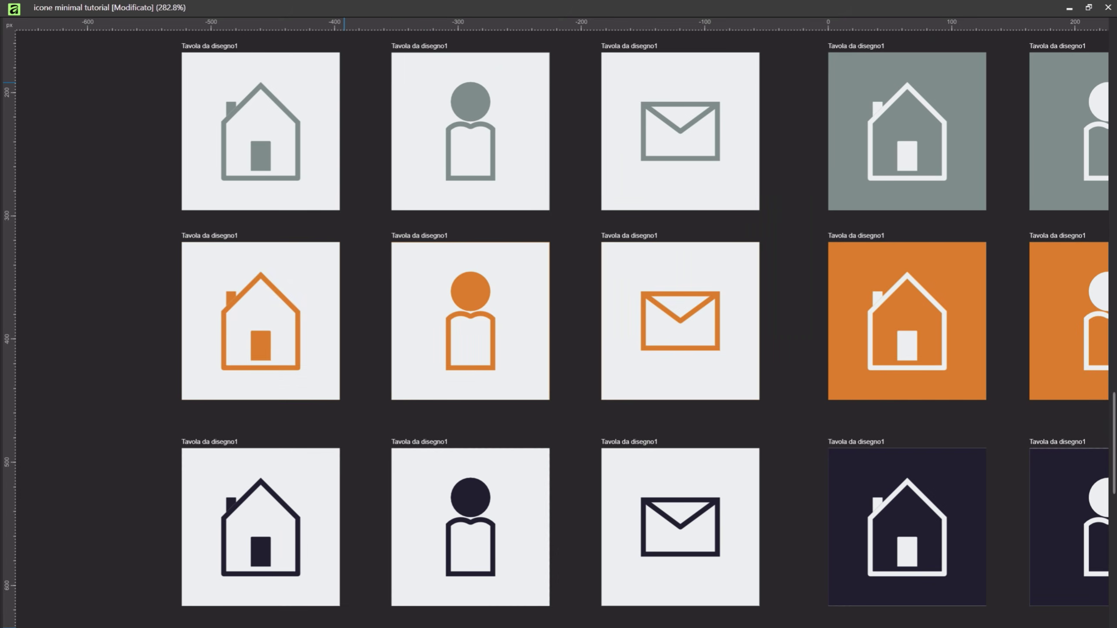
pyautogui.scroll(-2, 83, 559)
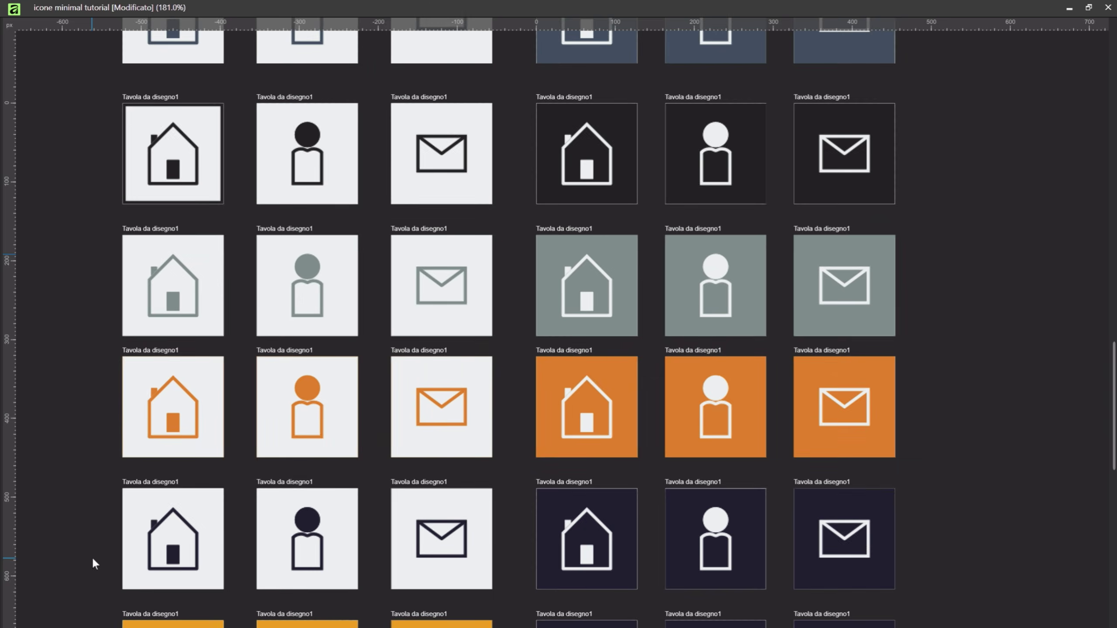
pyautogui.scroll(-1, 928, 413)
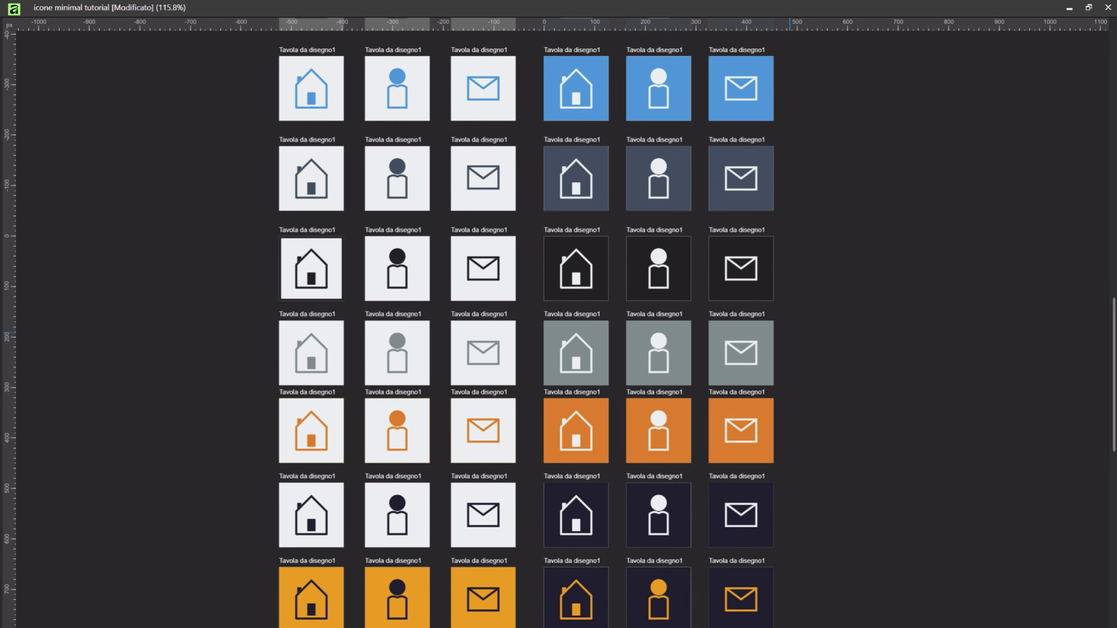
pyautogui.scroll(3, 704, 621)
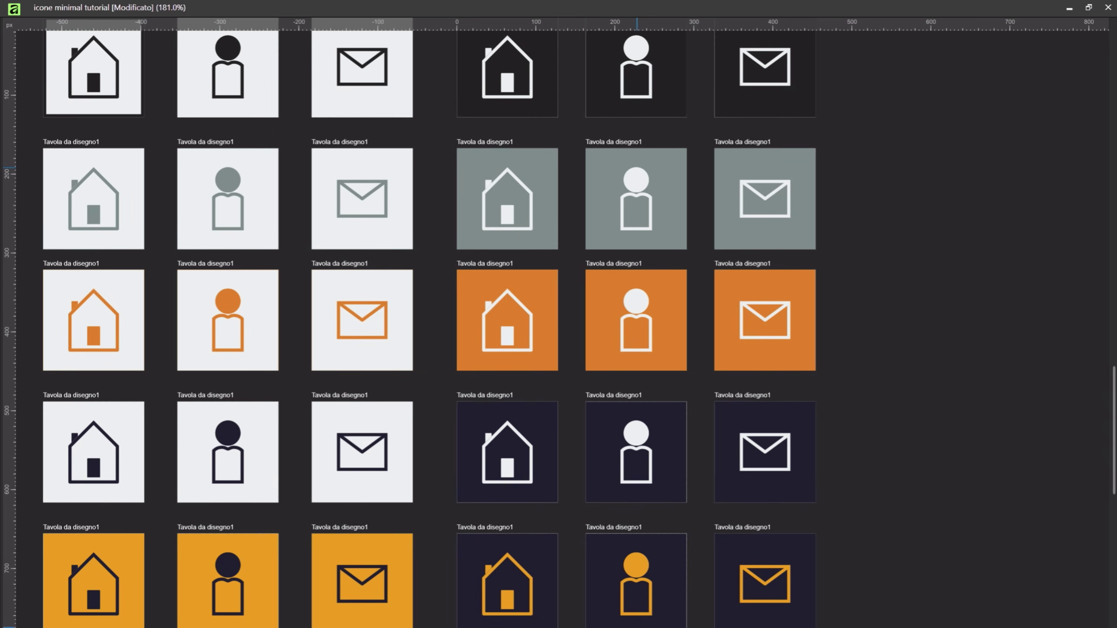
pyautogui.hscroll(-3, 567, 323)
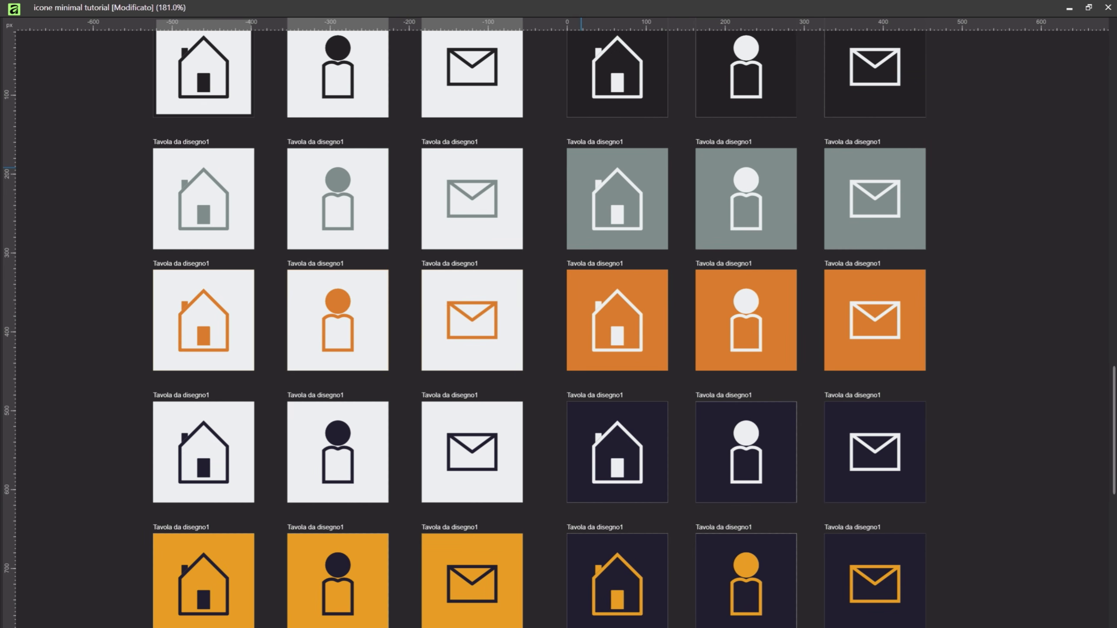
pyautogui.scroll(1, 562, 623)
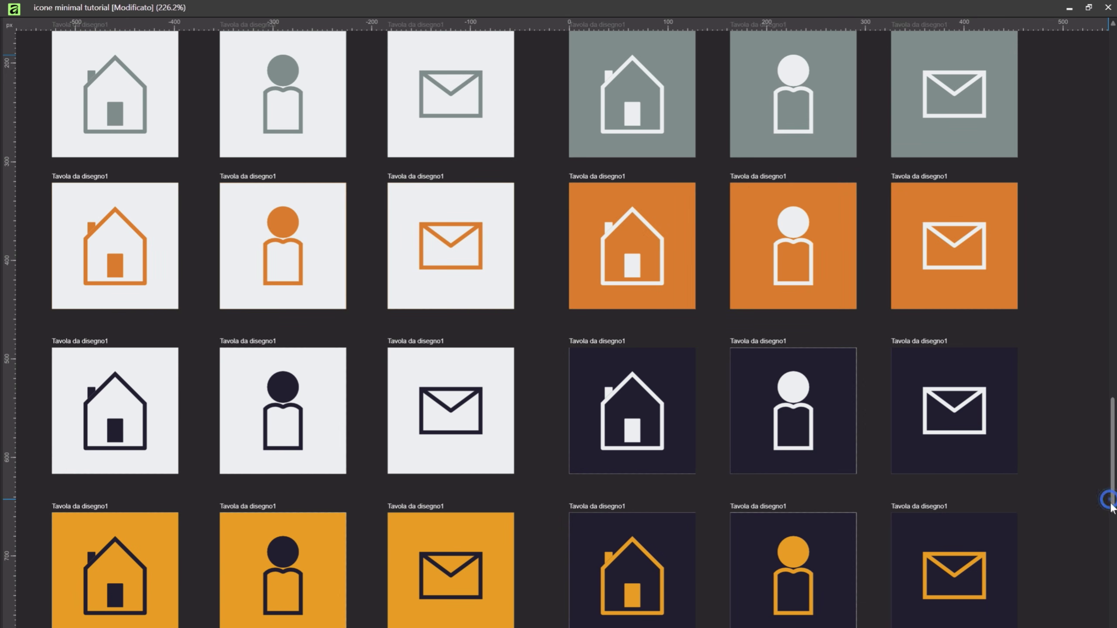
pyautogui.scroll(-1, 1063, 546)
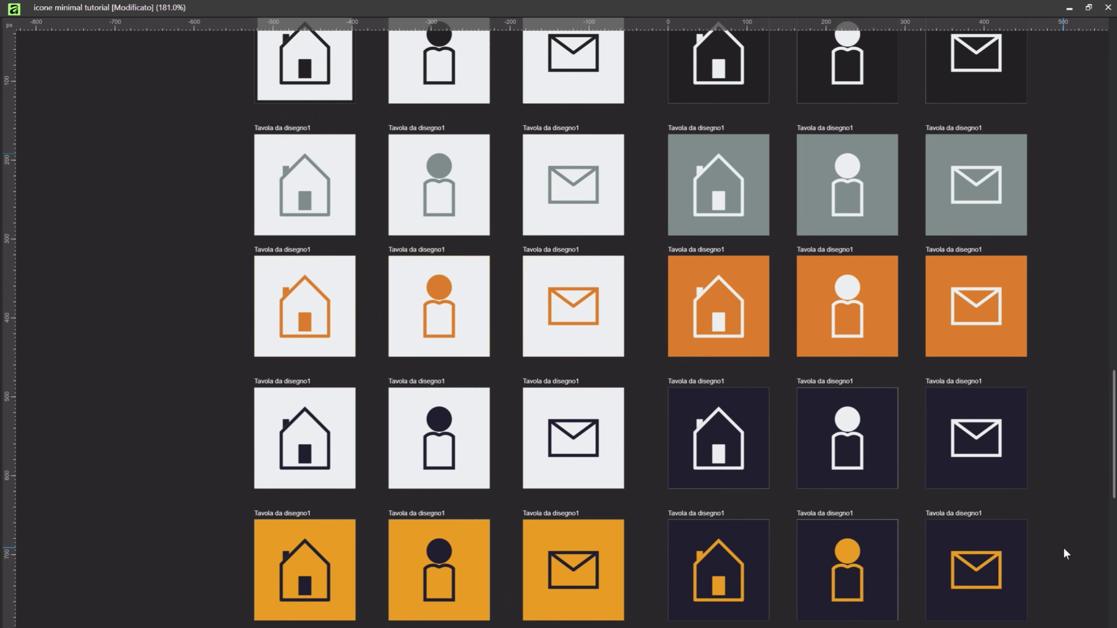
pyautogui.scroll(1, 925, 570)
pyautogui.scroll(1, 568, 560)
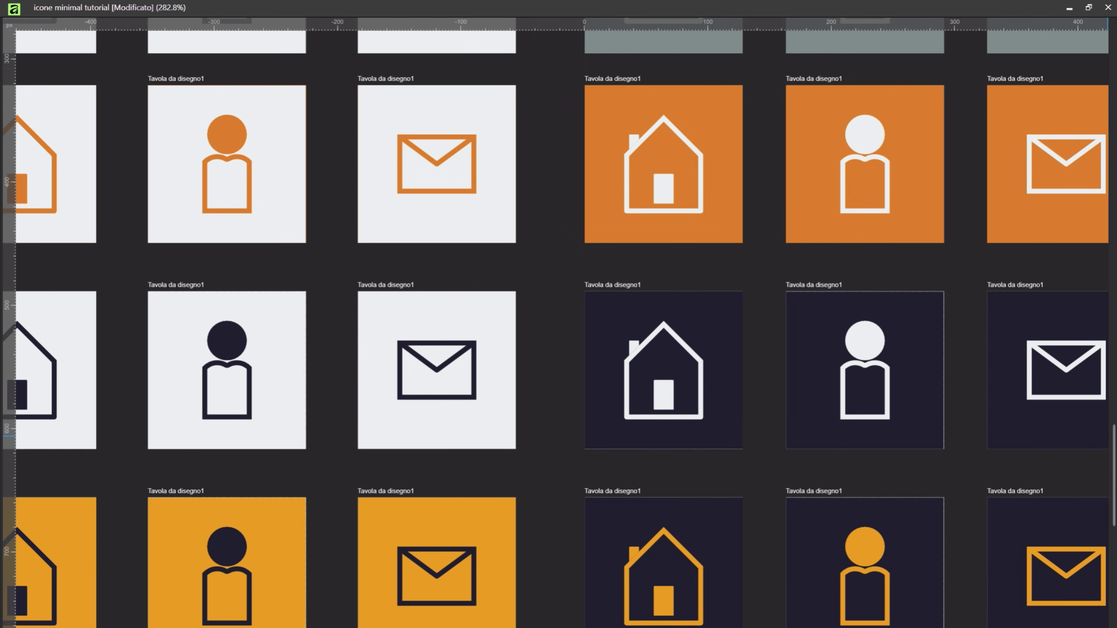
pyautogui.scroll(-1, 1109, 467)
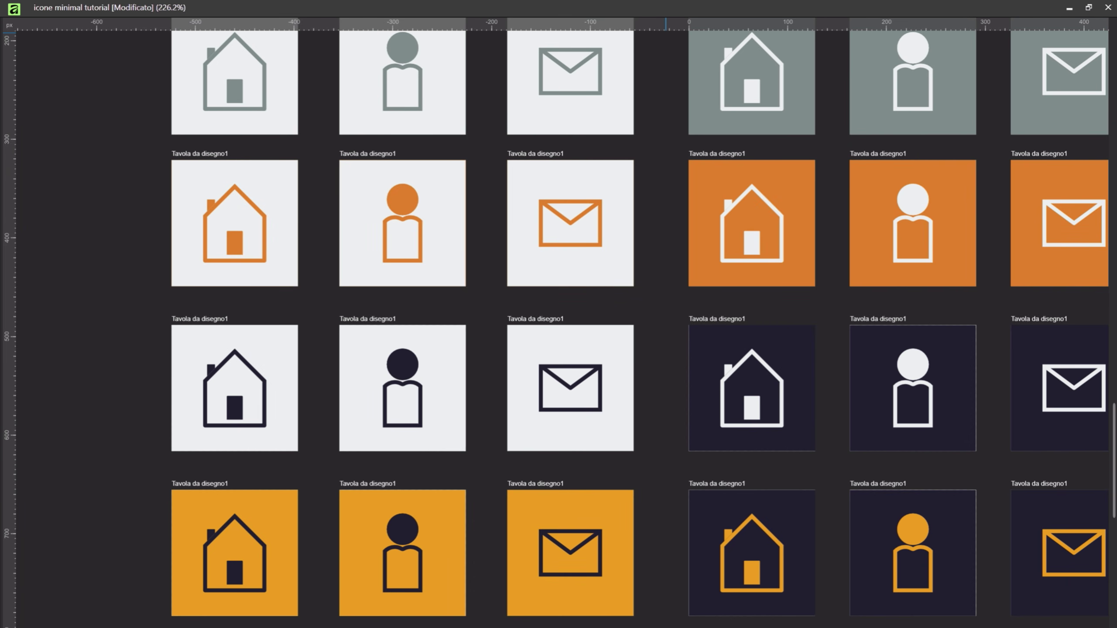
pyautogui.hscroll(2, 589, 323)
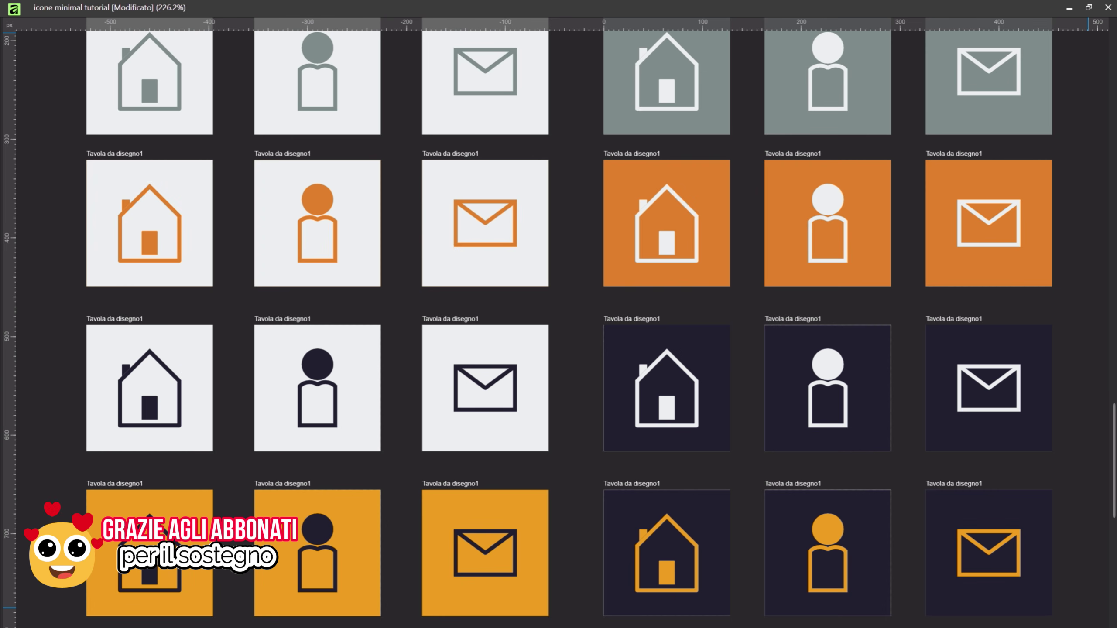
pyautogui.scroll(3, 250, 573)
pyautogui.scroll(-1, 250, 573)
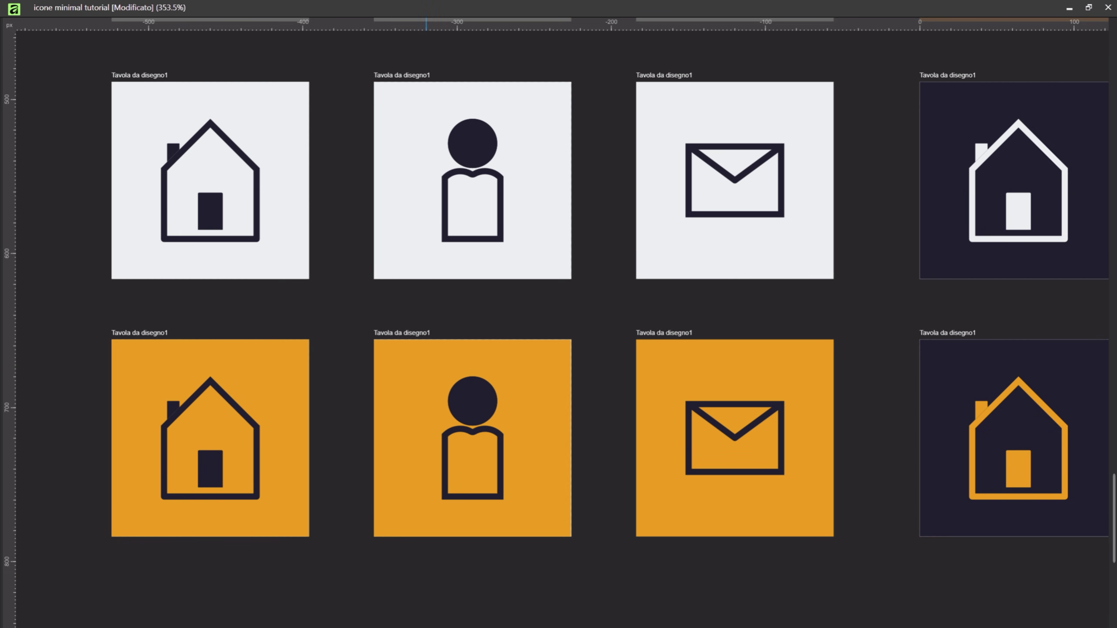
pyautogui.moveTo(1113, 504); pyautogui.dragTo(1112, 464)
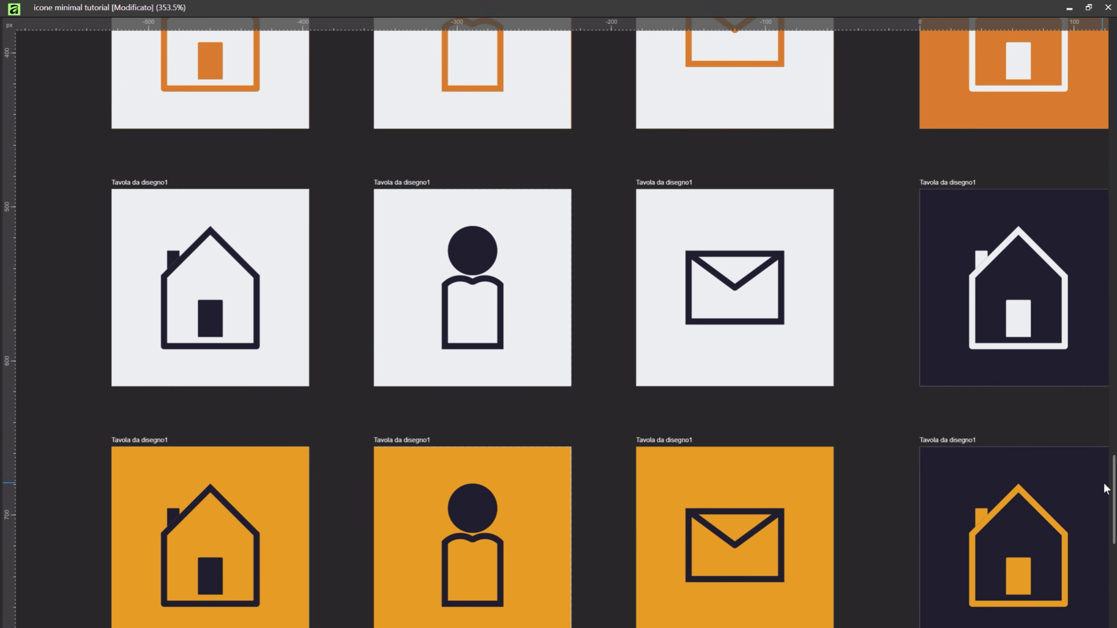
pyautogui.scroll(1, 52, 317)
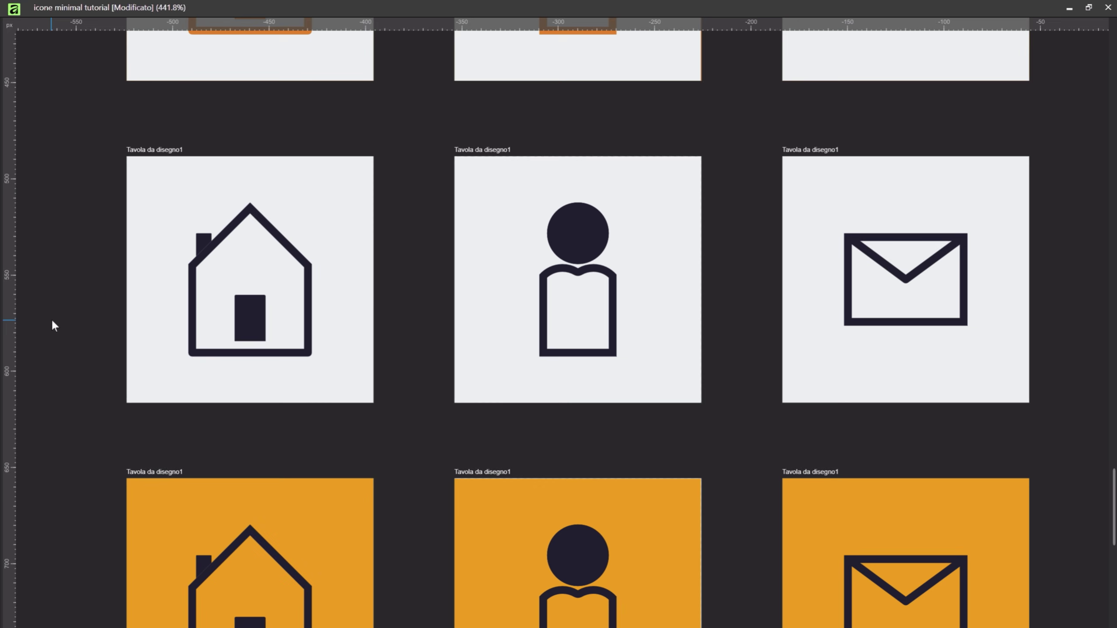
pyautogui.scroll(-1, 44, 327)
pyautogui.scroll(-2, 42, 328)
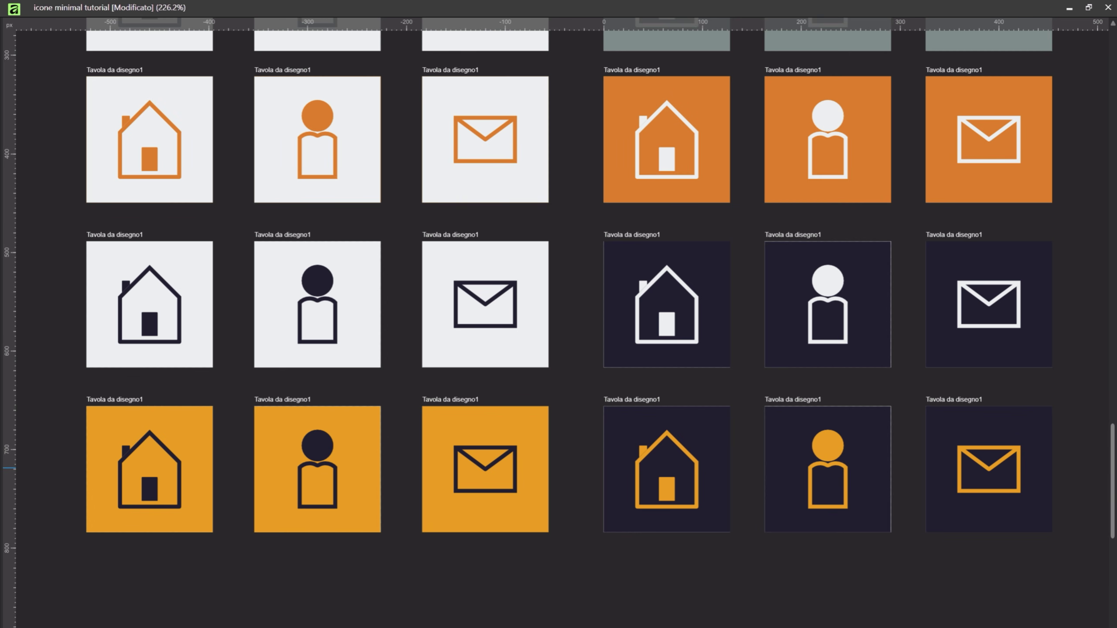
pyautogui.moveTo(1112, 481)
pyautogui.mouseDown()
pyautogui.moveTo(1112, 259)
pyautogui.moveTo(1113, 461)
pyautogui.mouseUp()
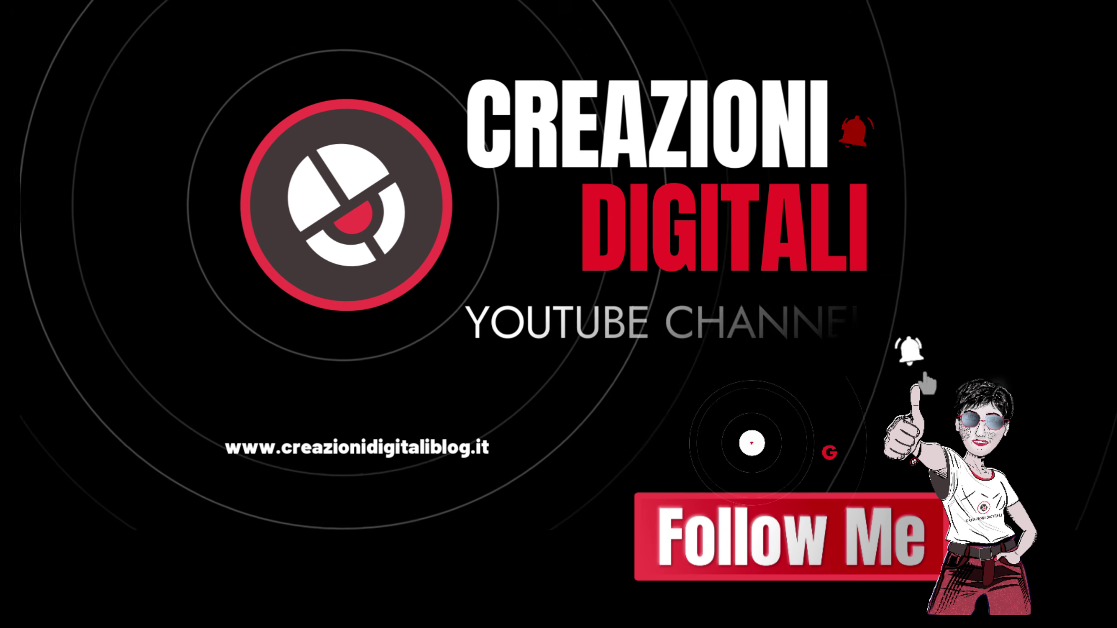